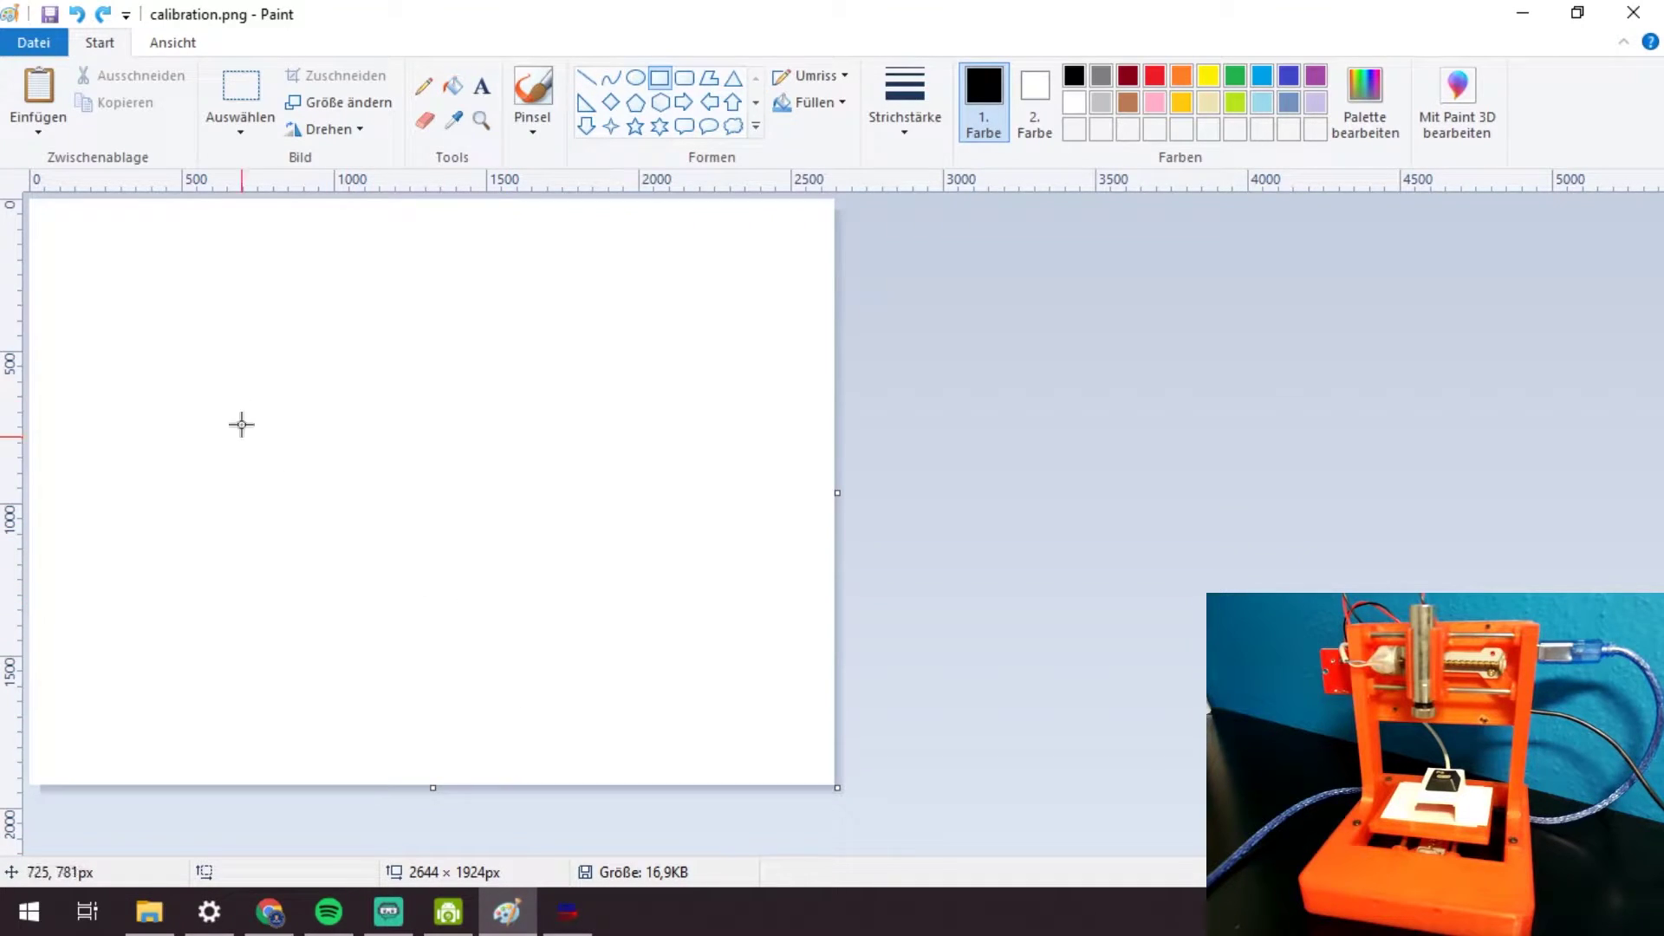
Set the blank calibration image to width 1200 and height 1500 pixels in Eigenschaften.
left_click(48, 48)
left_click(119, 520)
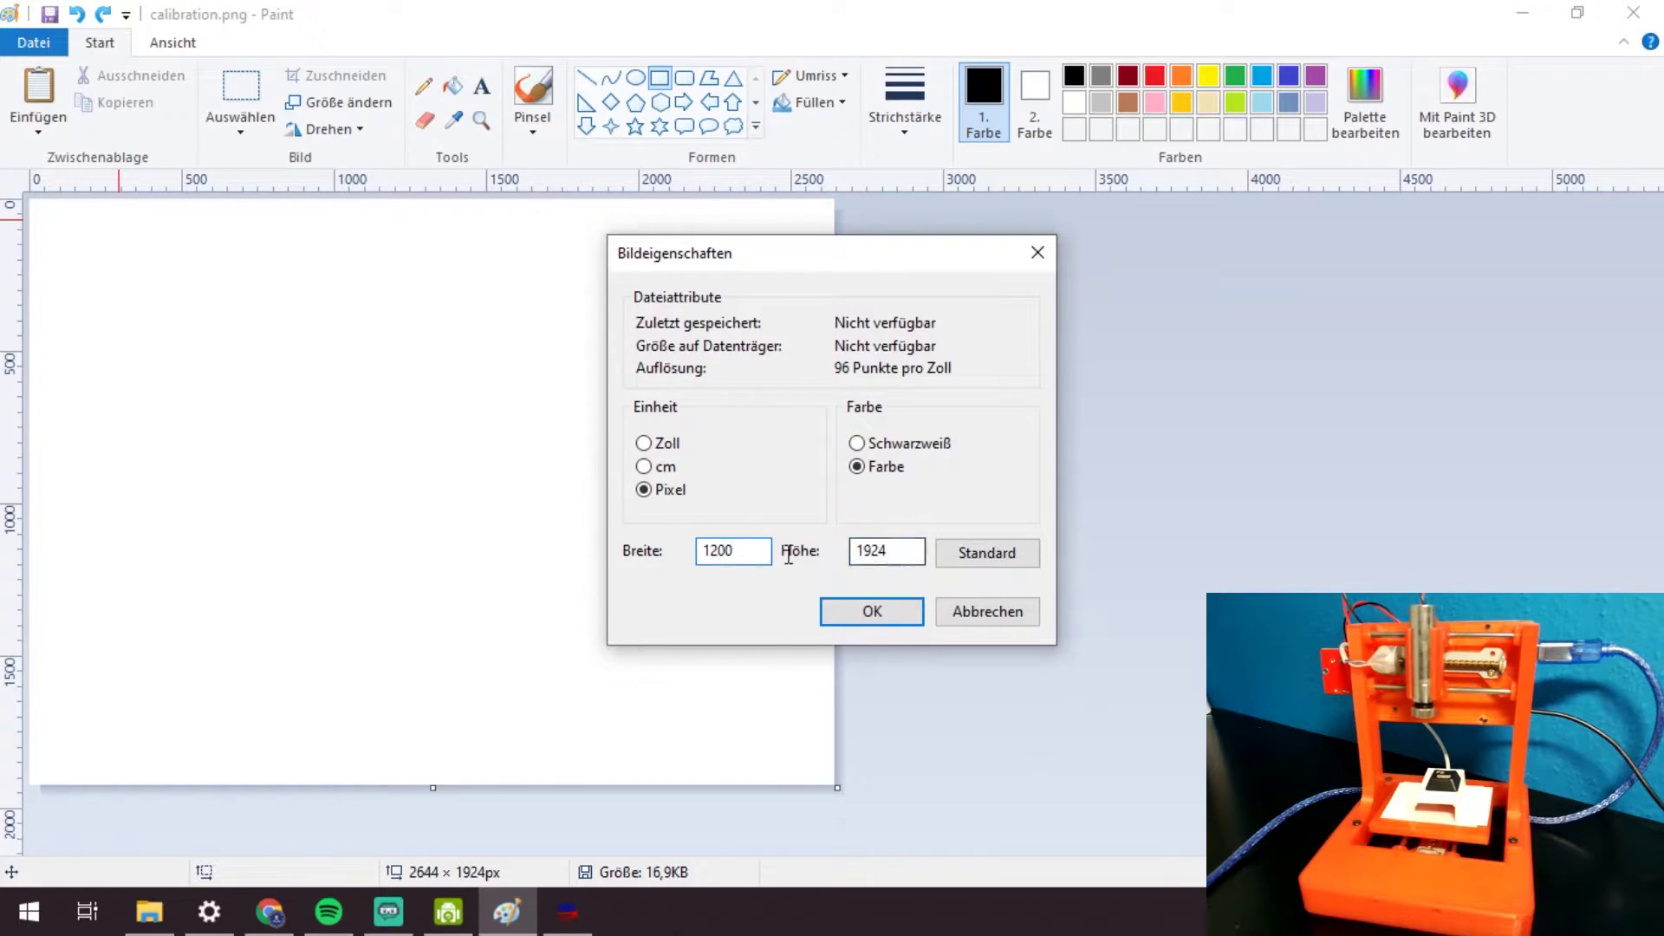
key("Tab")
type("1")
left_click(870, 613)
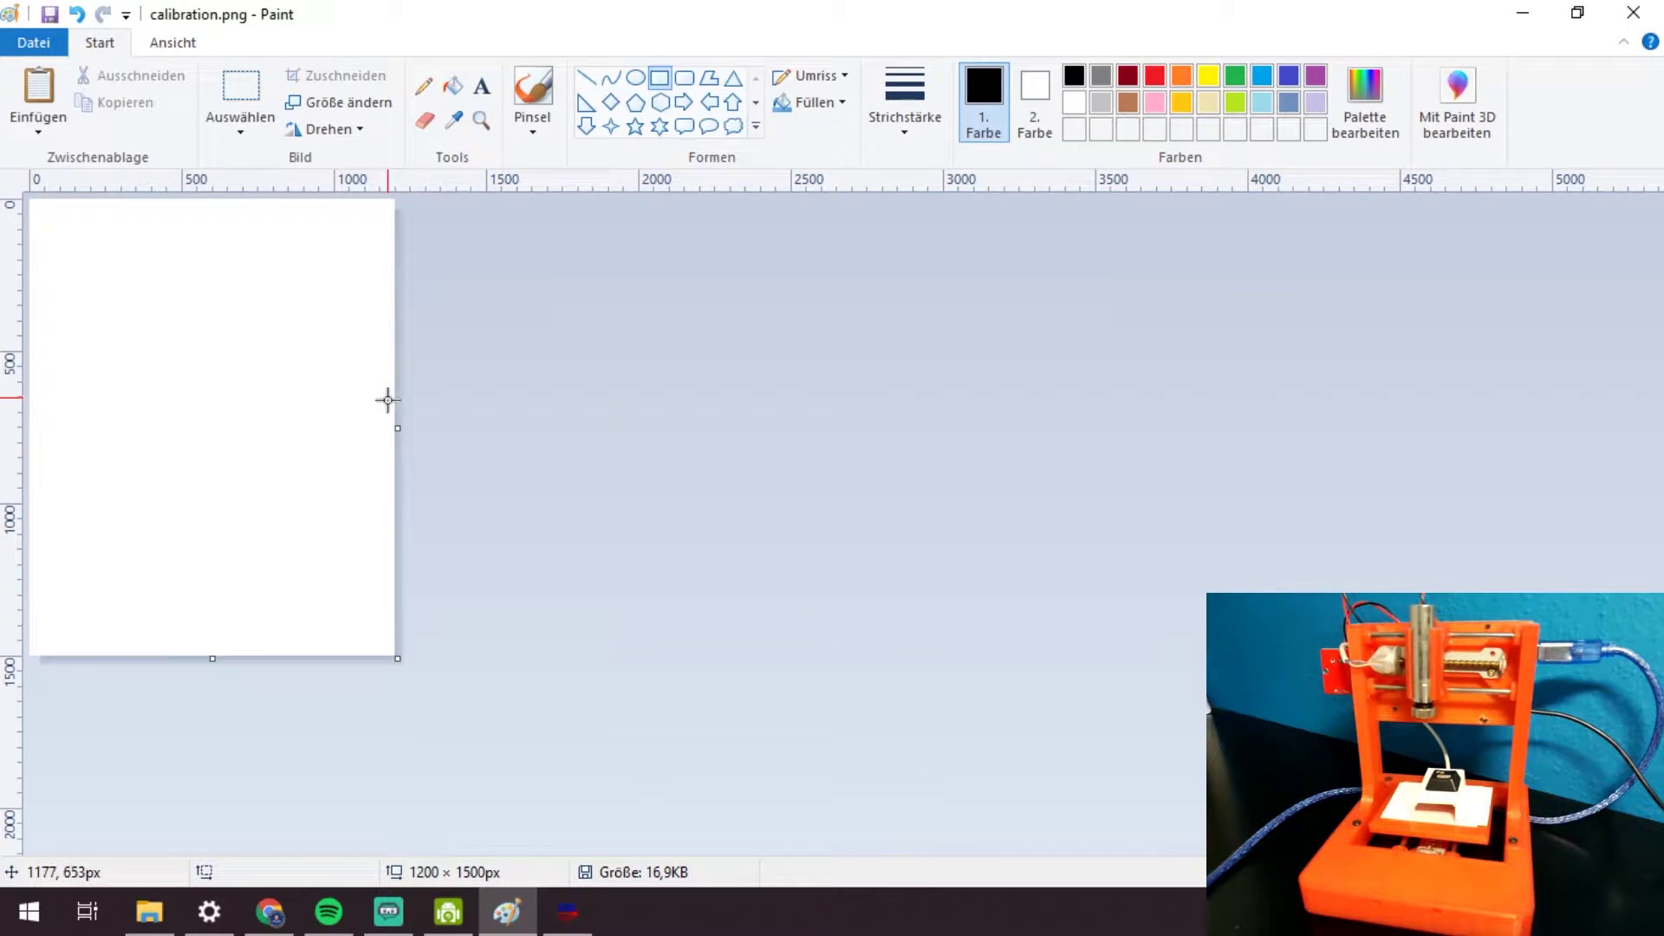
Fill the canvas black and draw a solid white rectangle covering most of it.
left_click(446, 90)
left_click(312, 450)
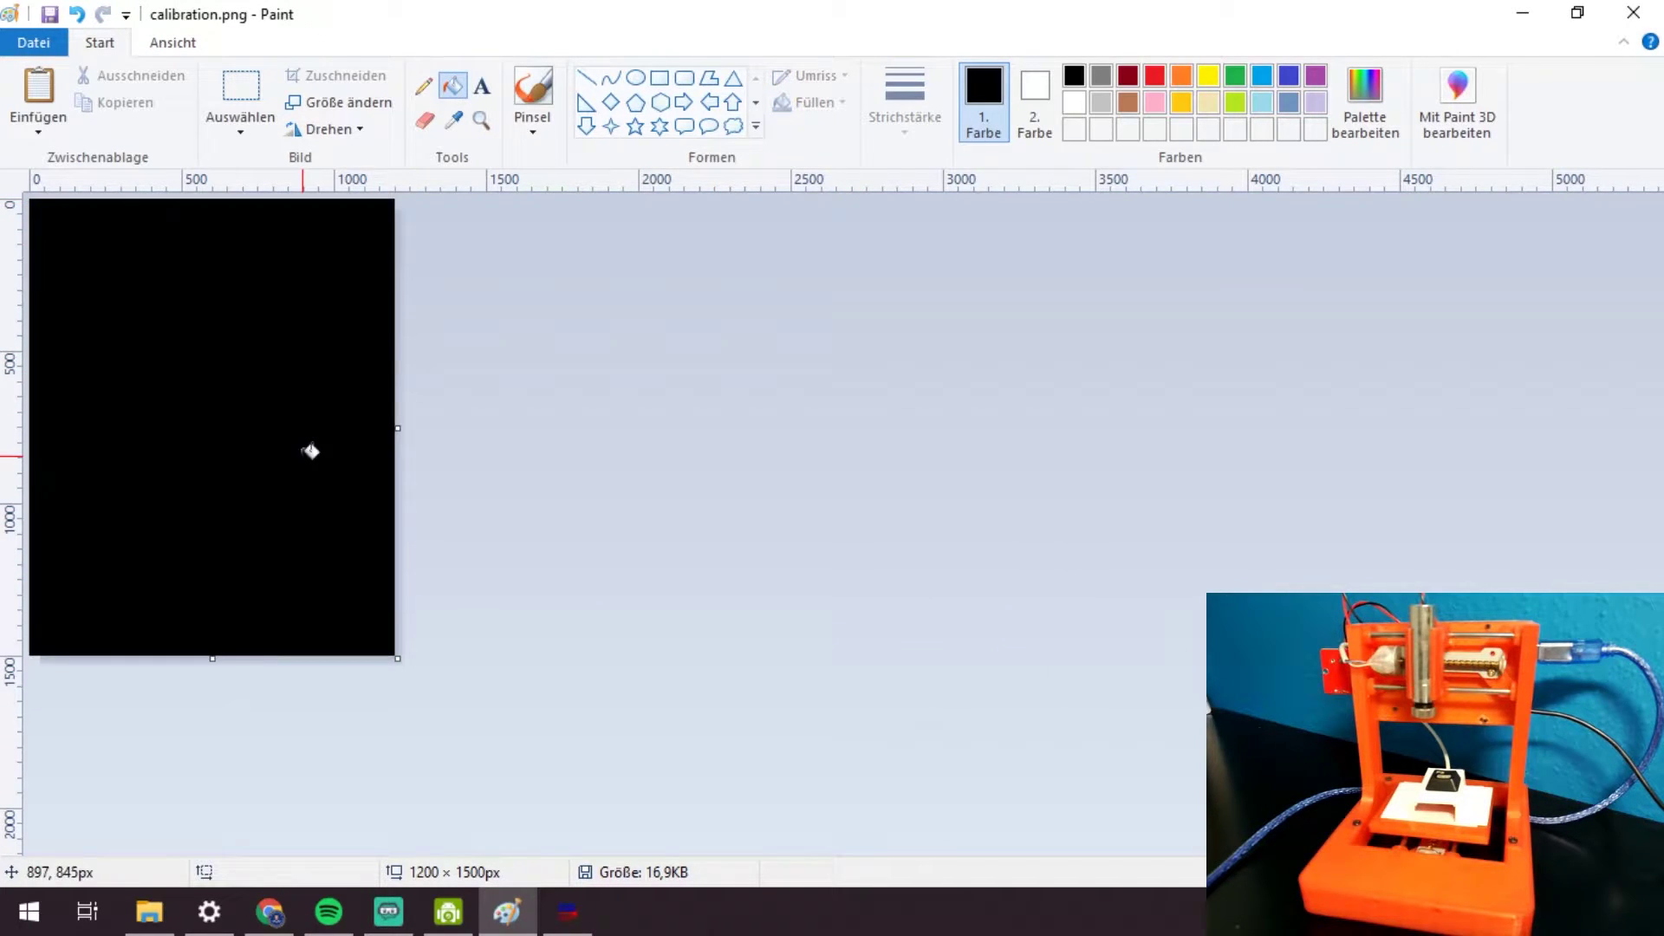
left_click(658, 79)
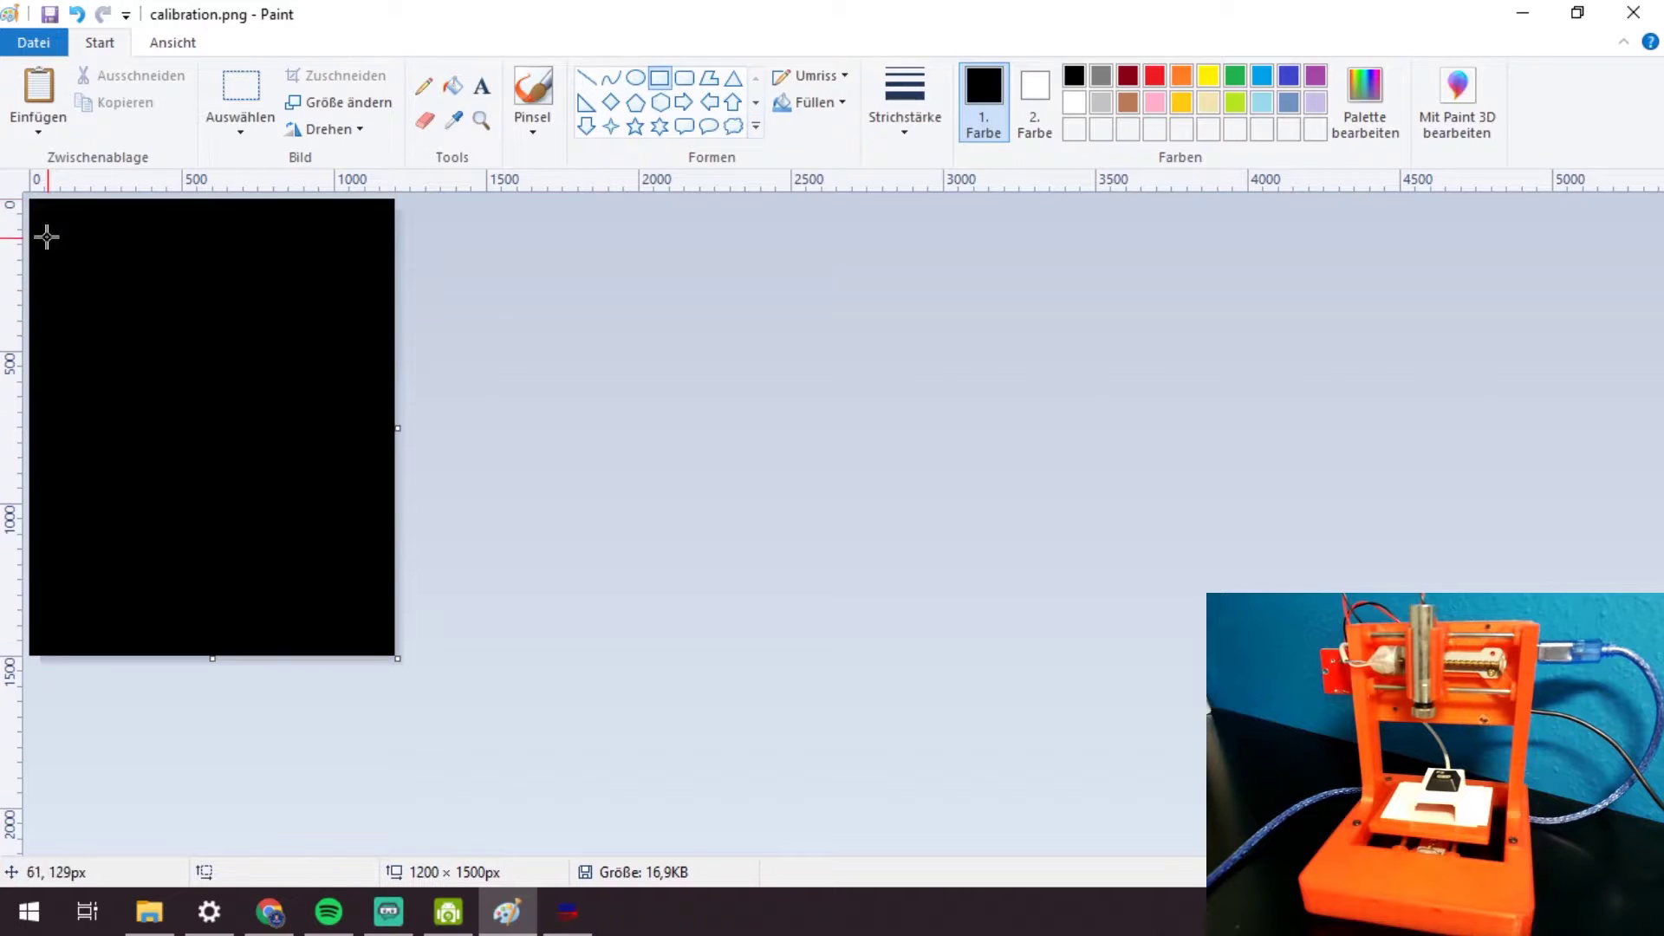
left_click_drag(41, 210, 392, 645)
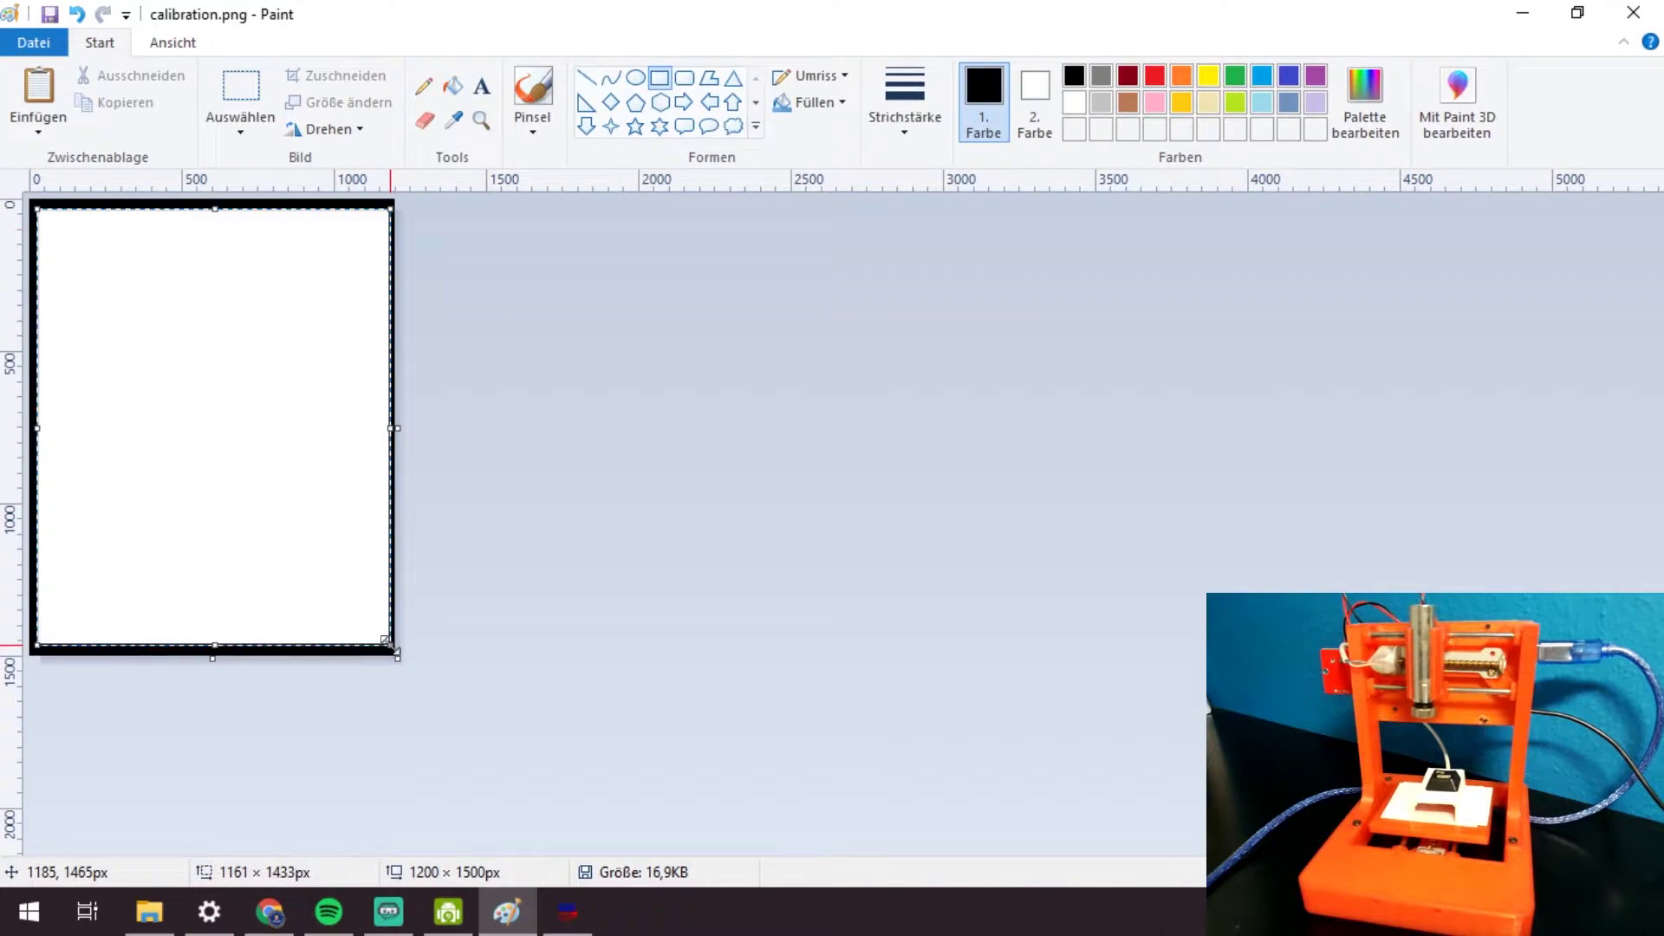
left_click(806, 103)
left_click(834, 159)
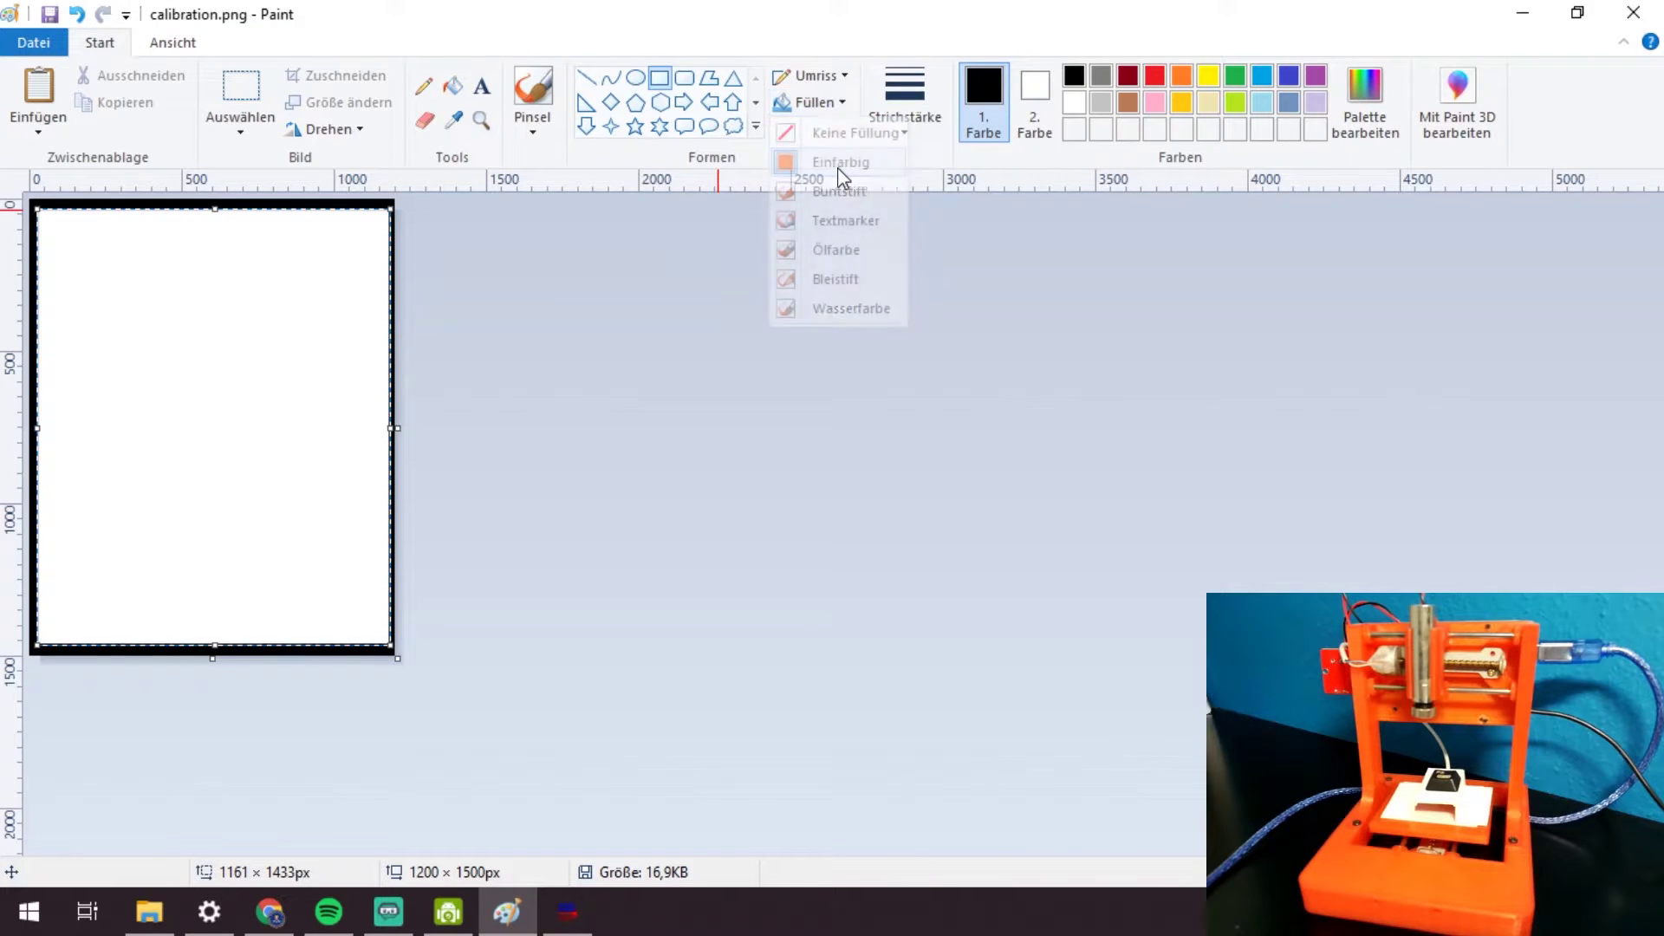
Pull the rectangle's edges inward to about 1101 × 1381 px, leaving a black border.
left_click_drag(389, 431, 379, 430)
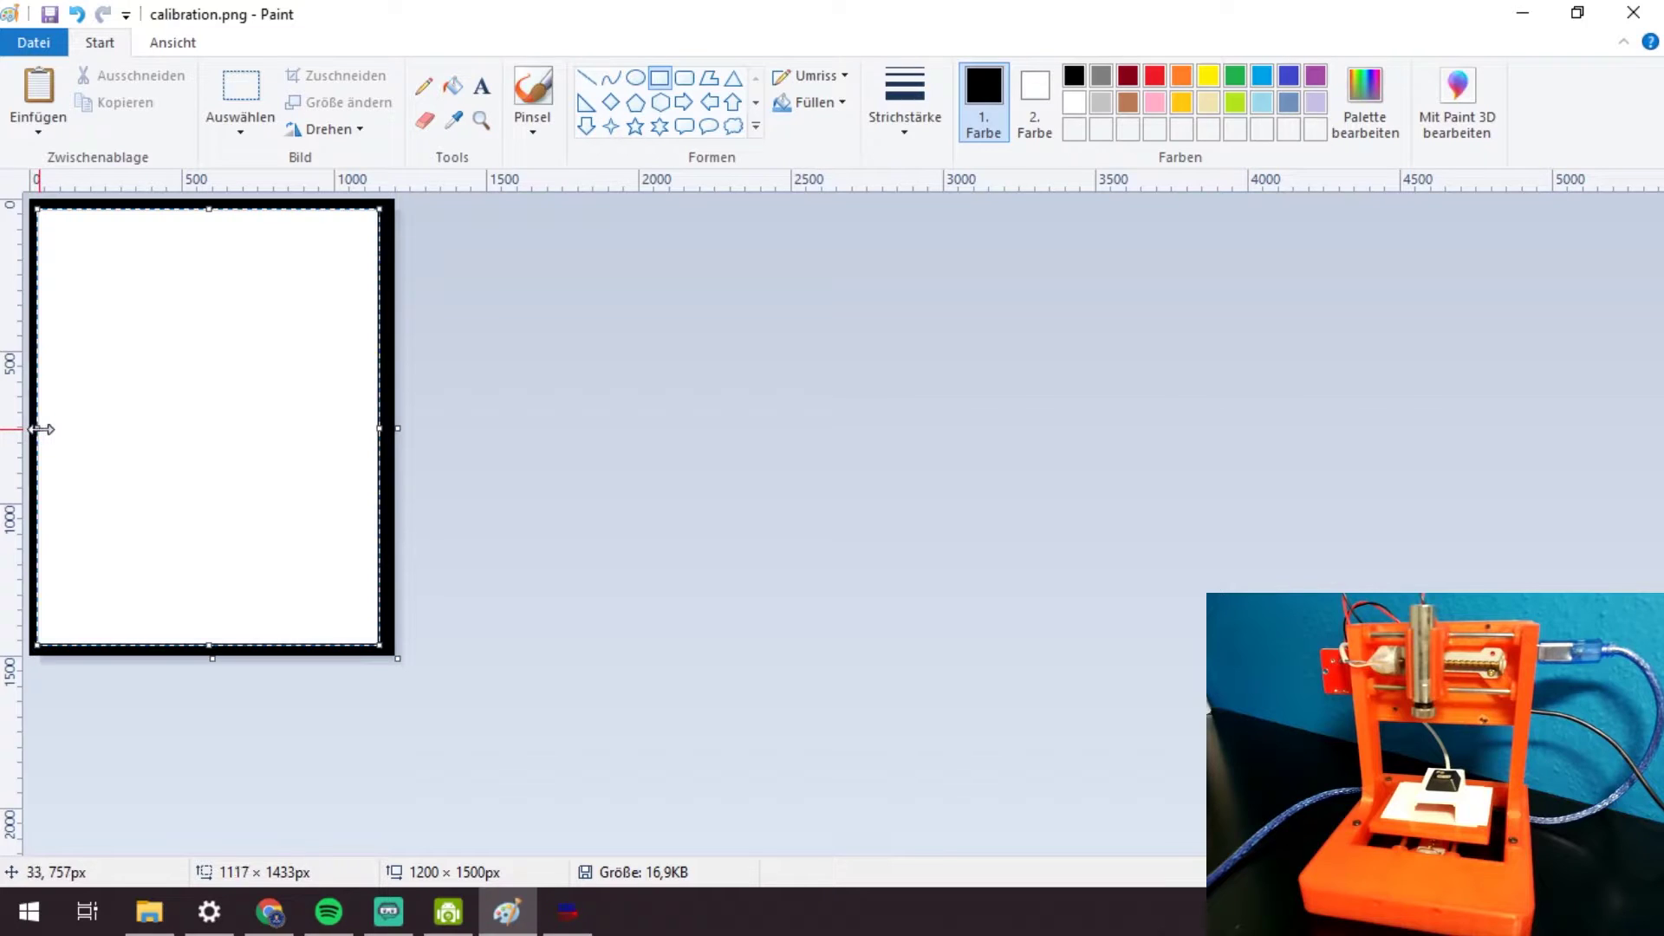
left_click_drag(41, 429, 45, 429)
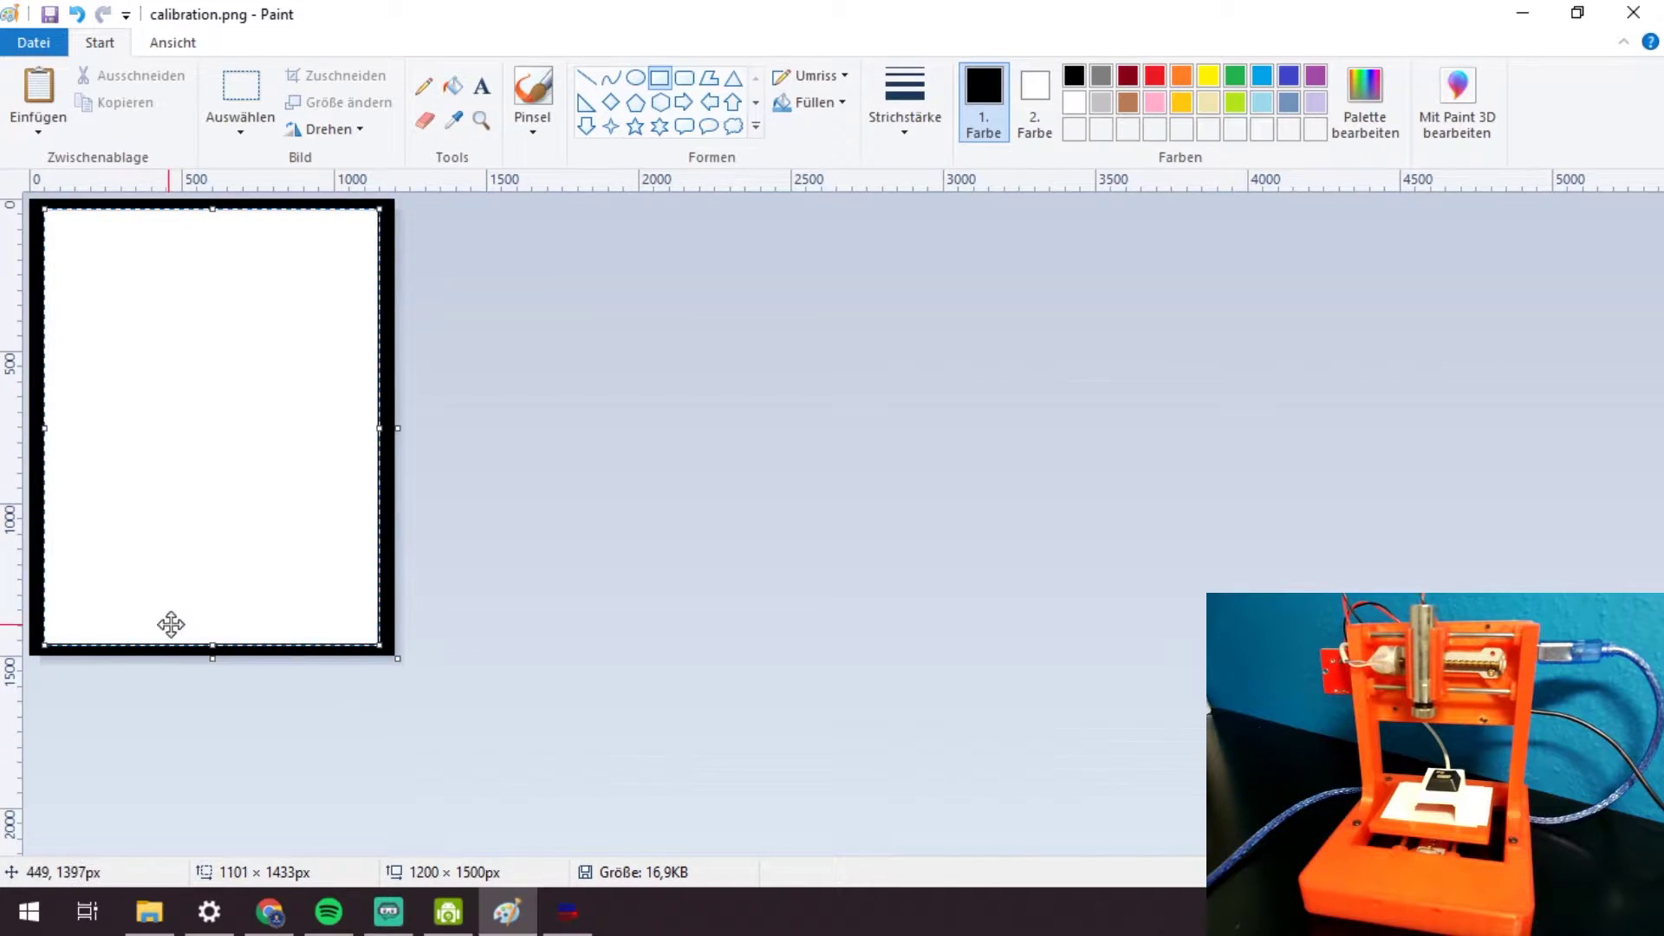
left_click_drag(213, 646, 213, 639)
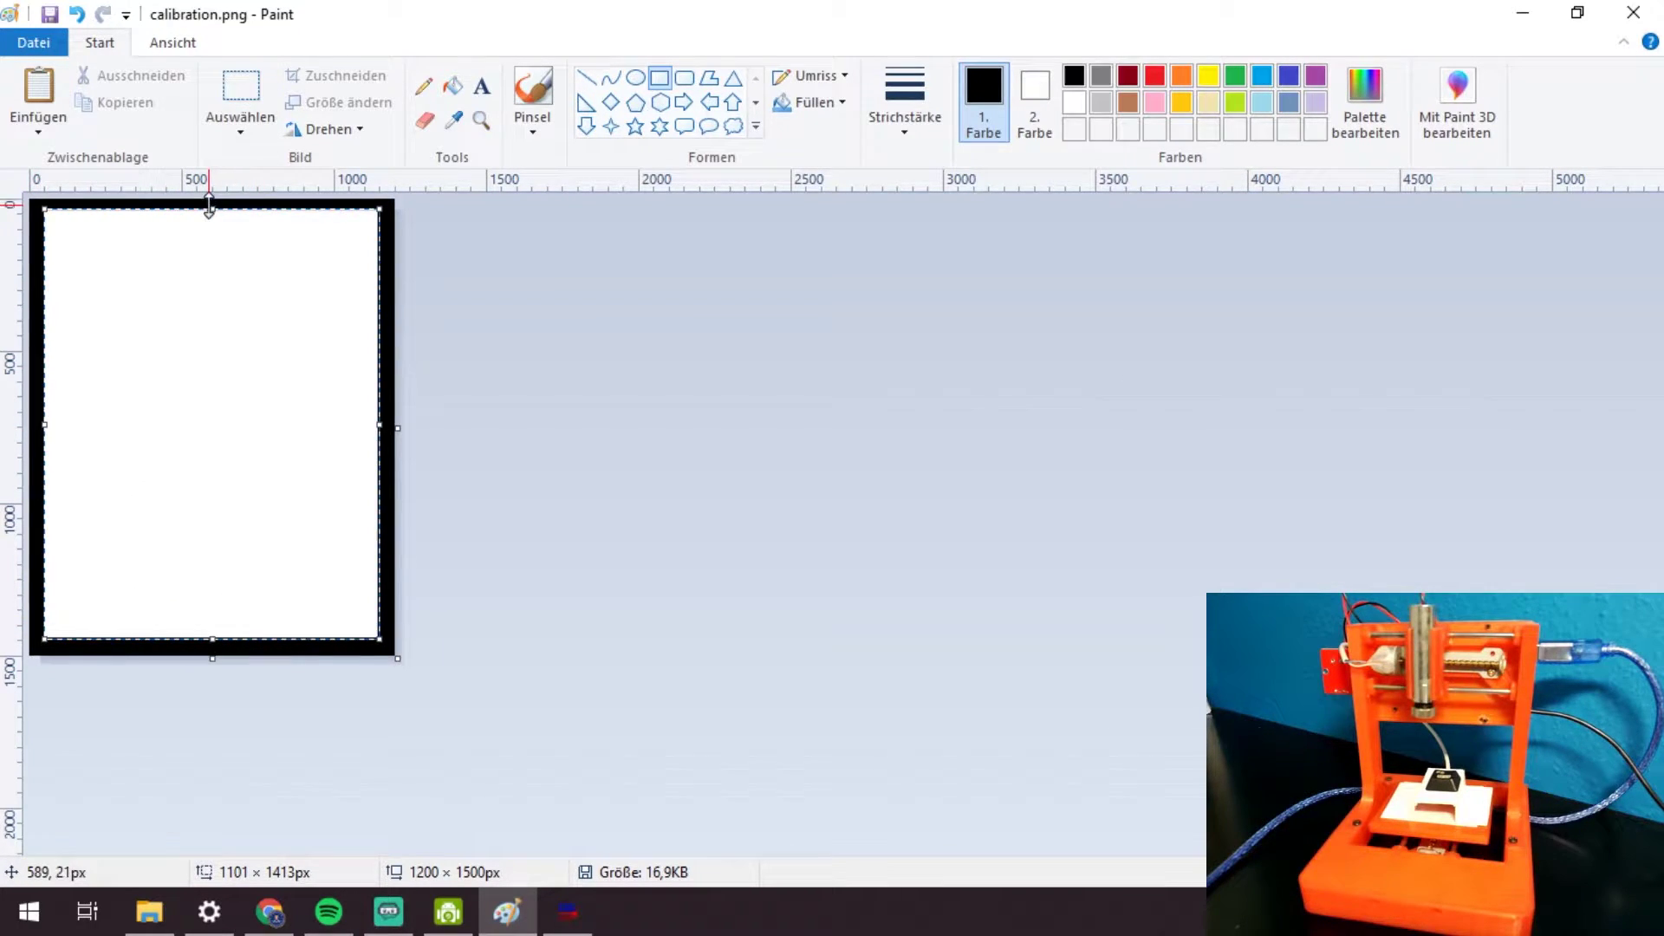
left_click_drag(209, 207, 209, 218)
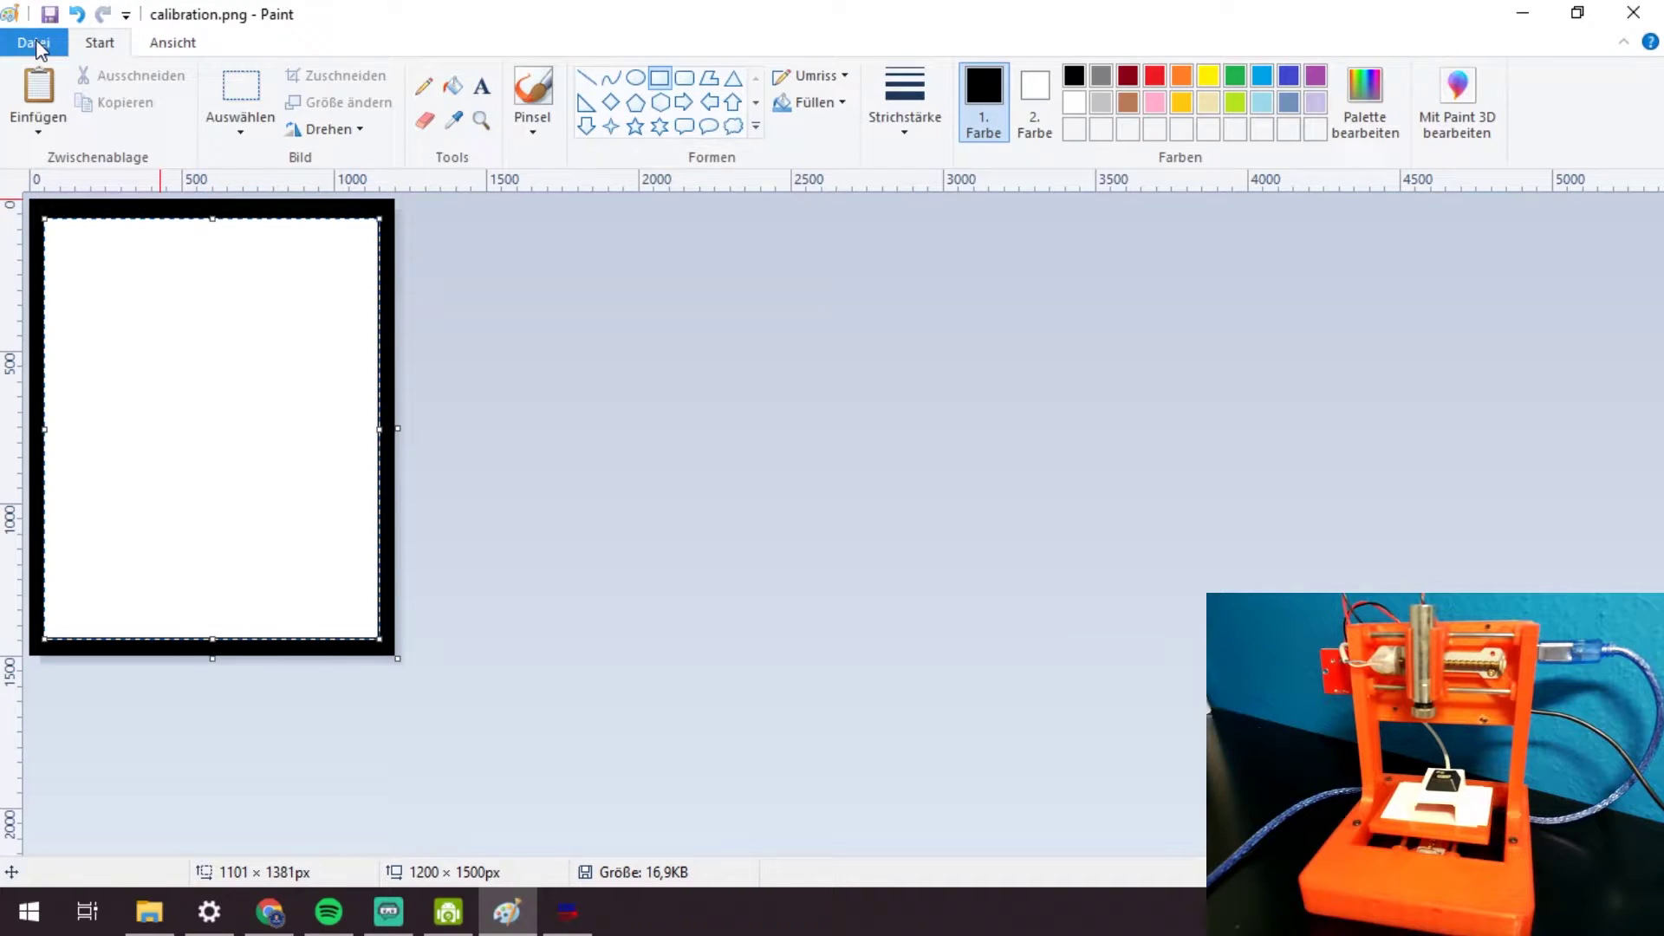
Save the bordered image as calibration (PNG) in the Bilder › tut folder.
left_click(34, 43)
left_click(130, 260)
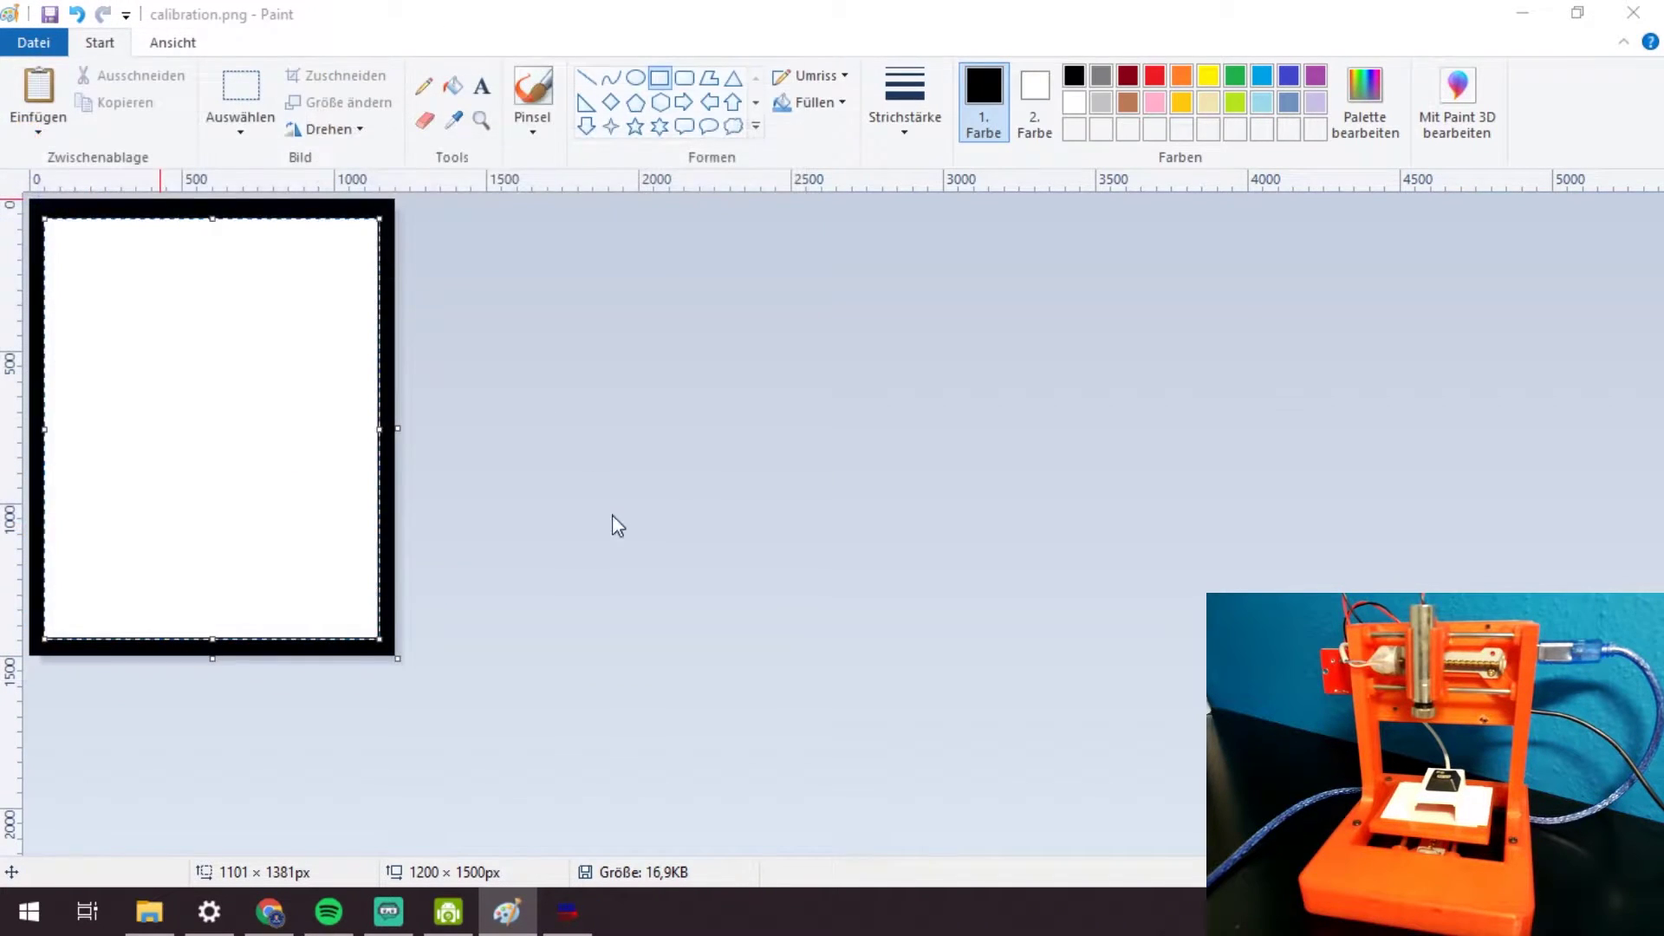
type("calibration")
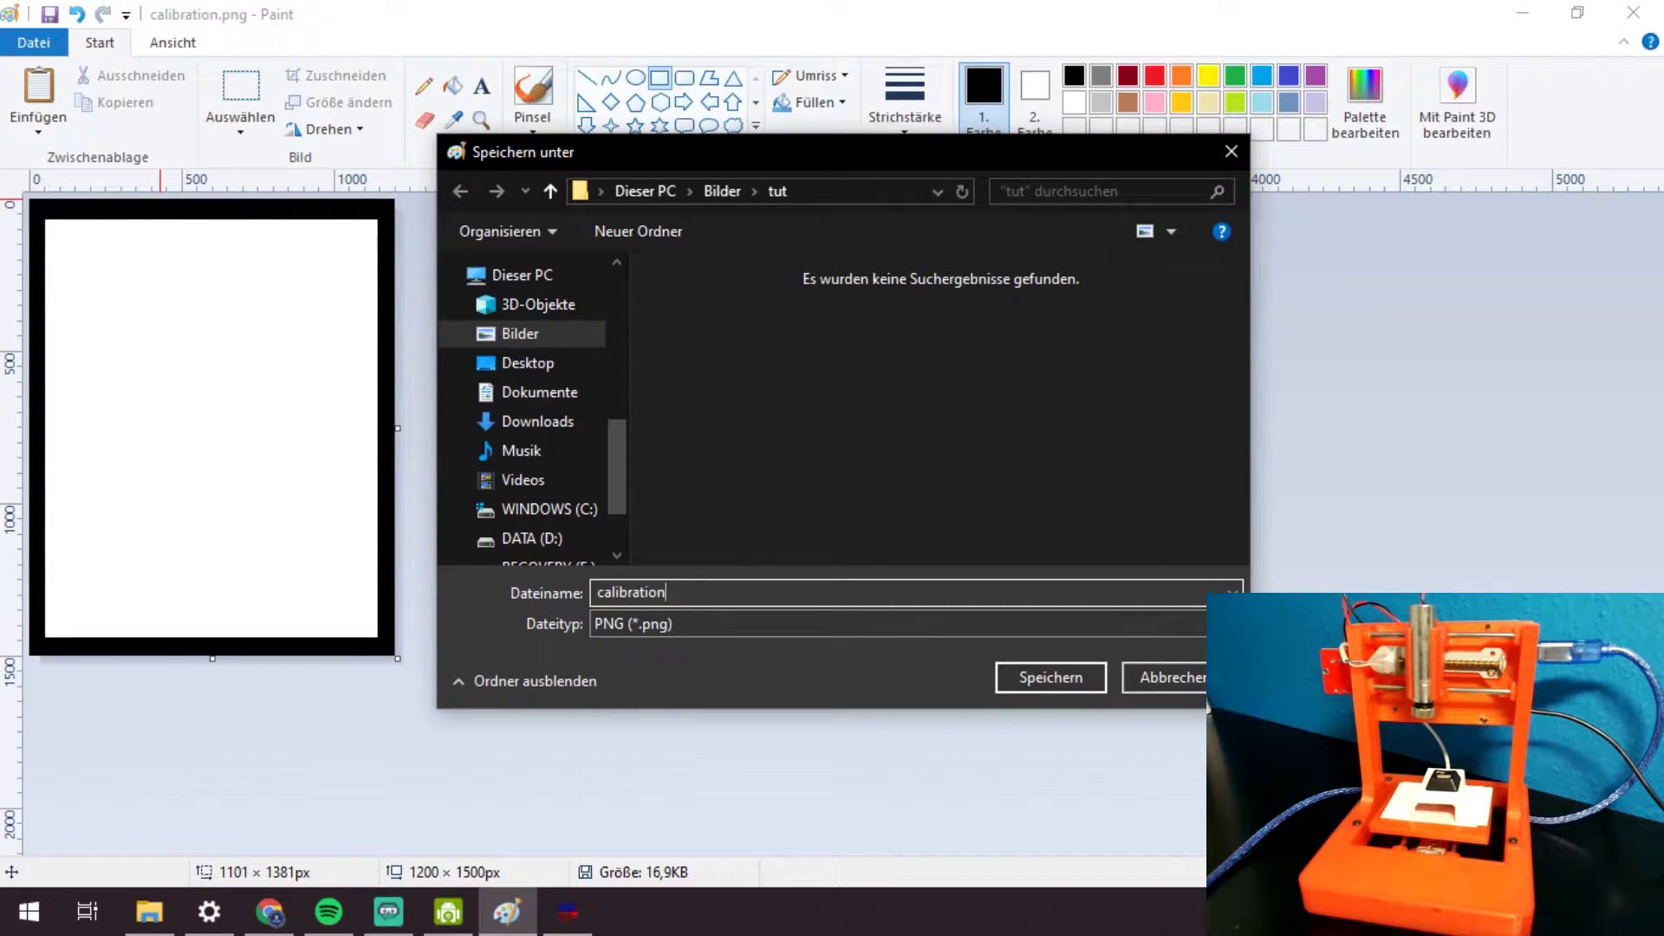
left_click(1051, 679)
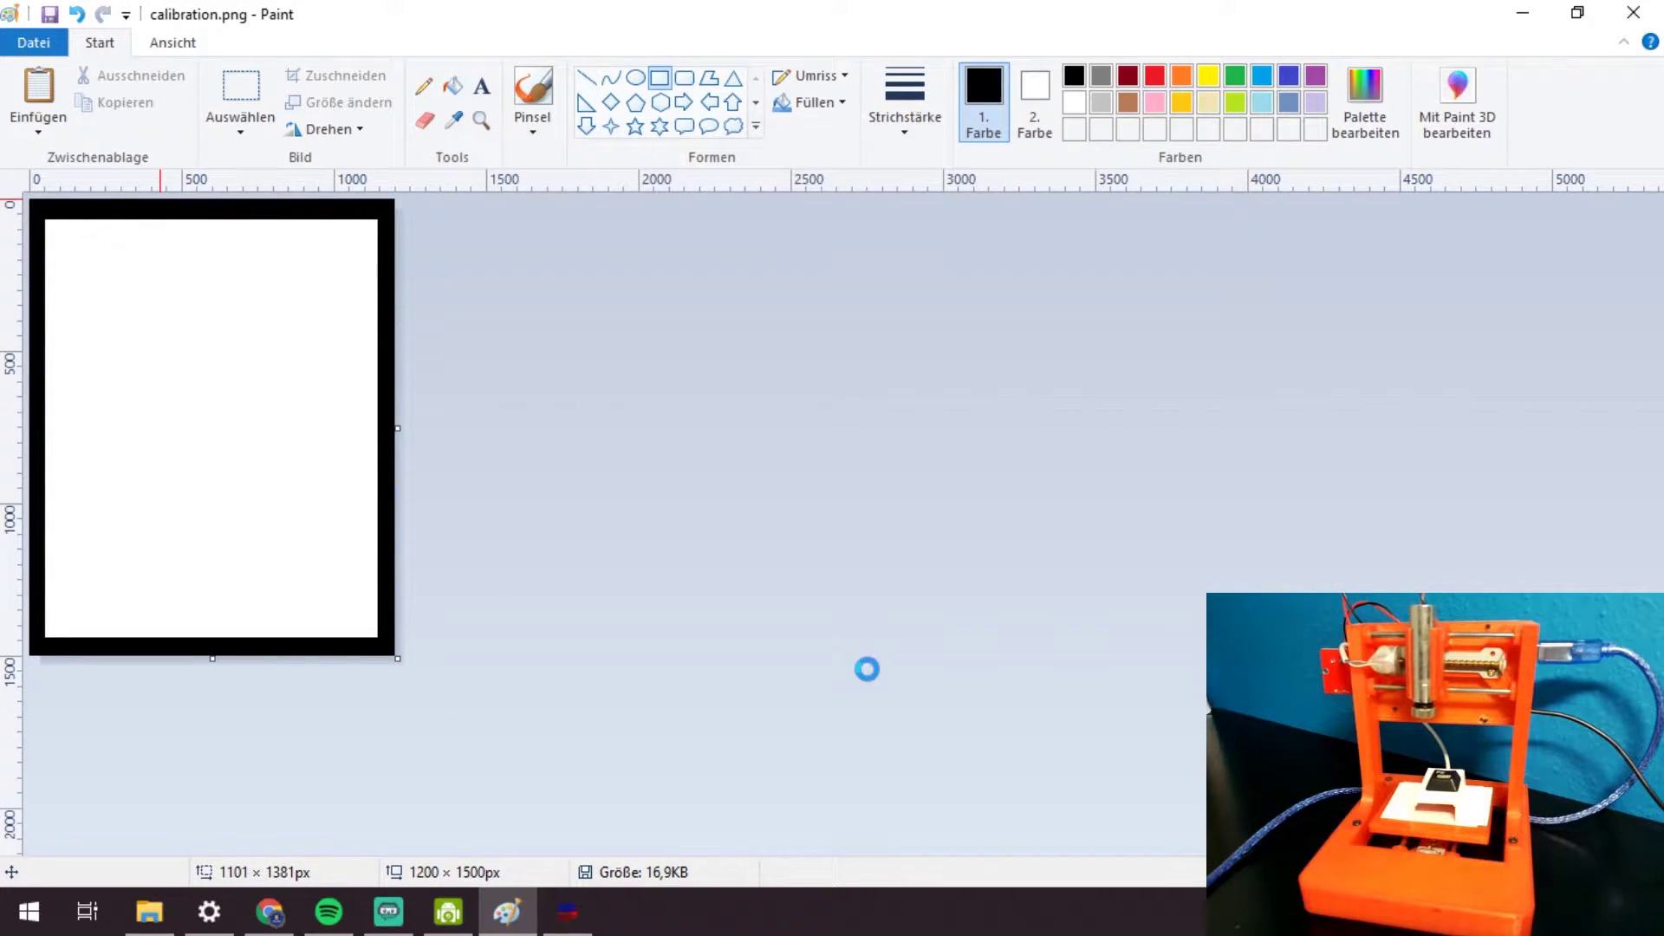
Import calibration.png into LaserGRBL as a 12 × 15 mm, 290-line job at 1000 mm/min.
left_click(567, 911)
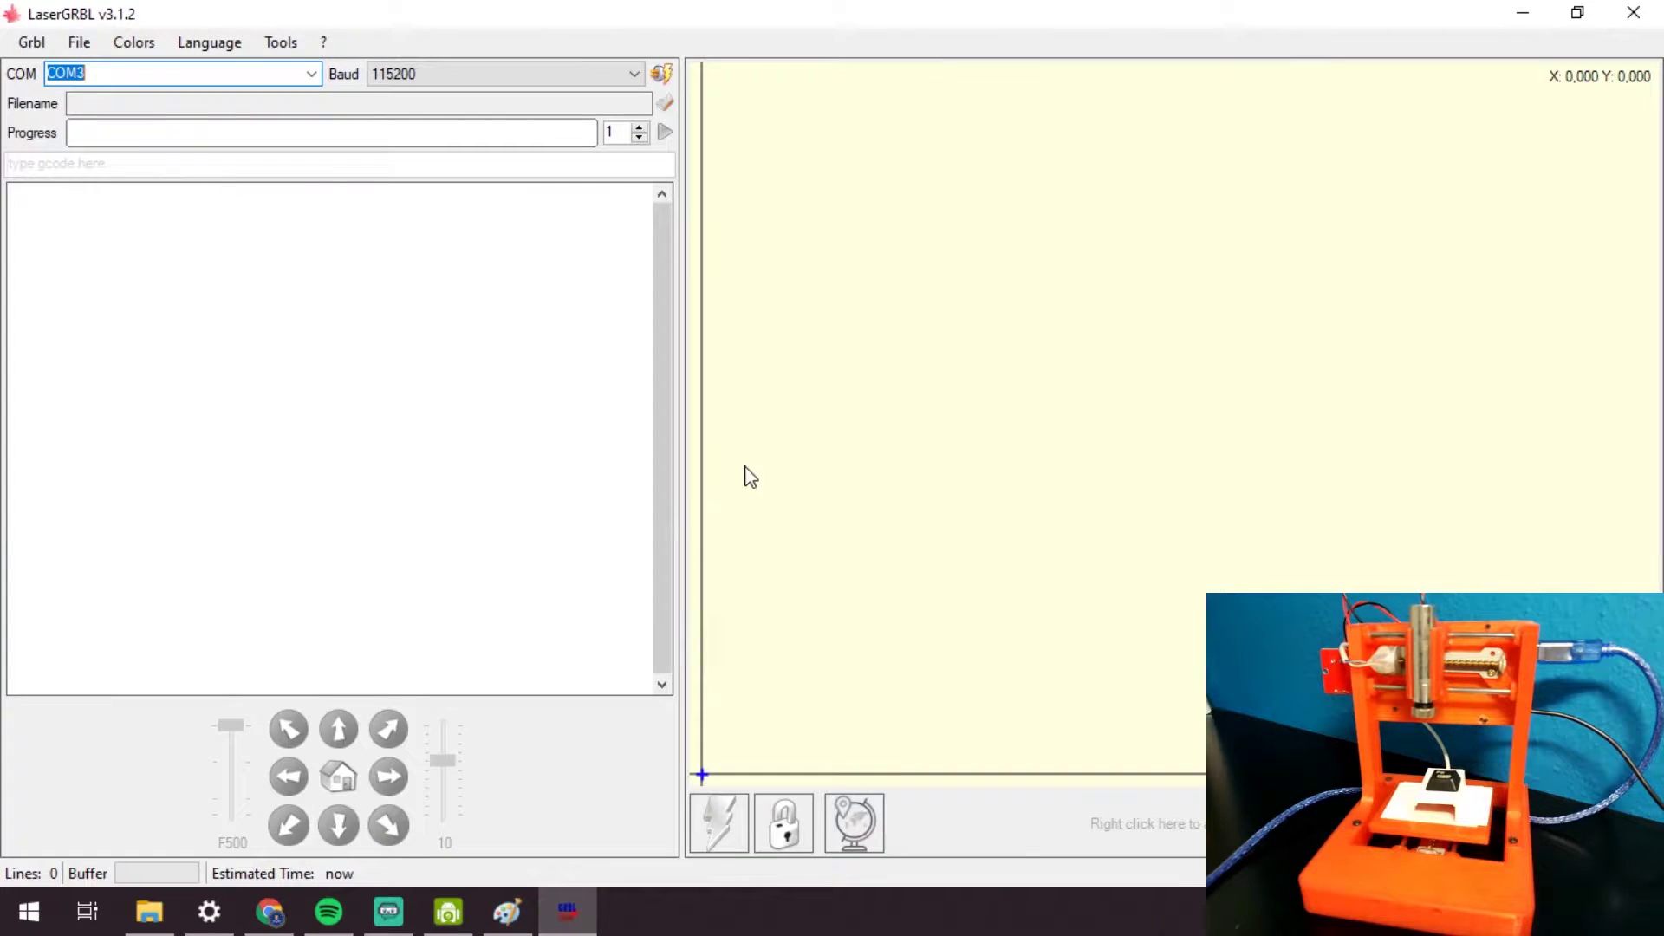
left_click(79, 41)
left_click(108, 68)
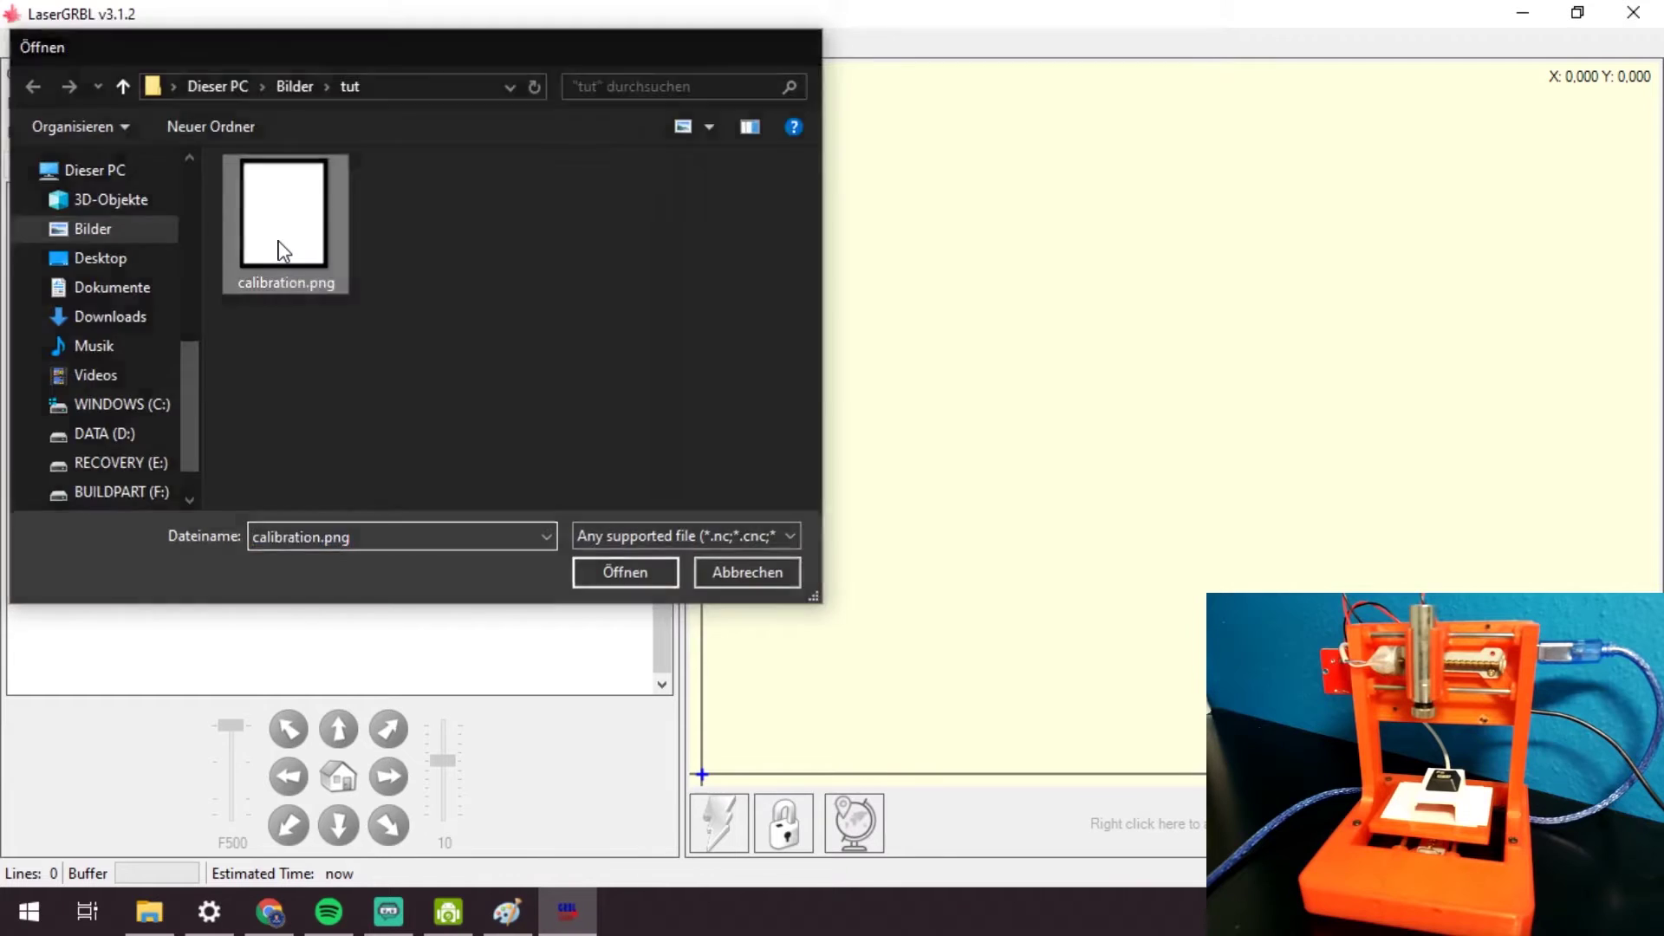
double_click(279, 253)
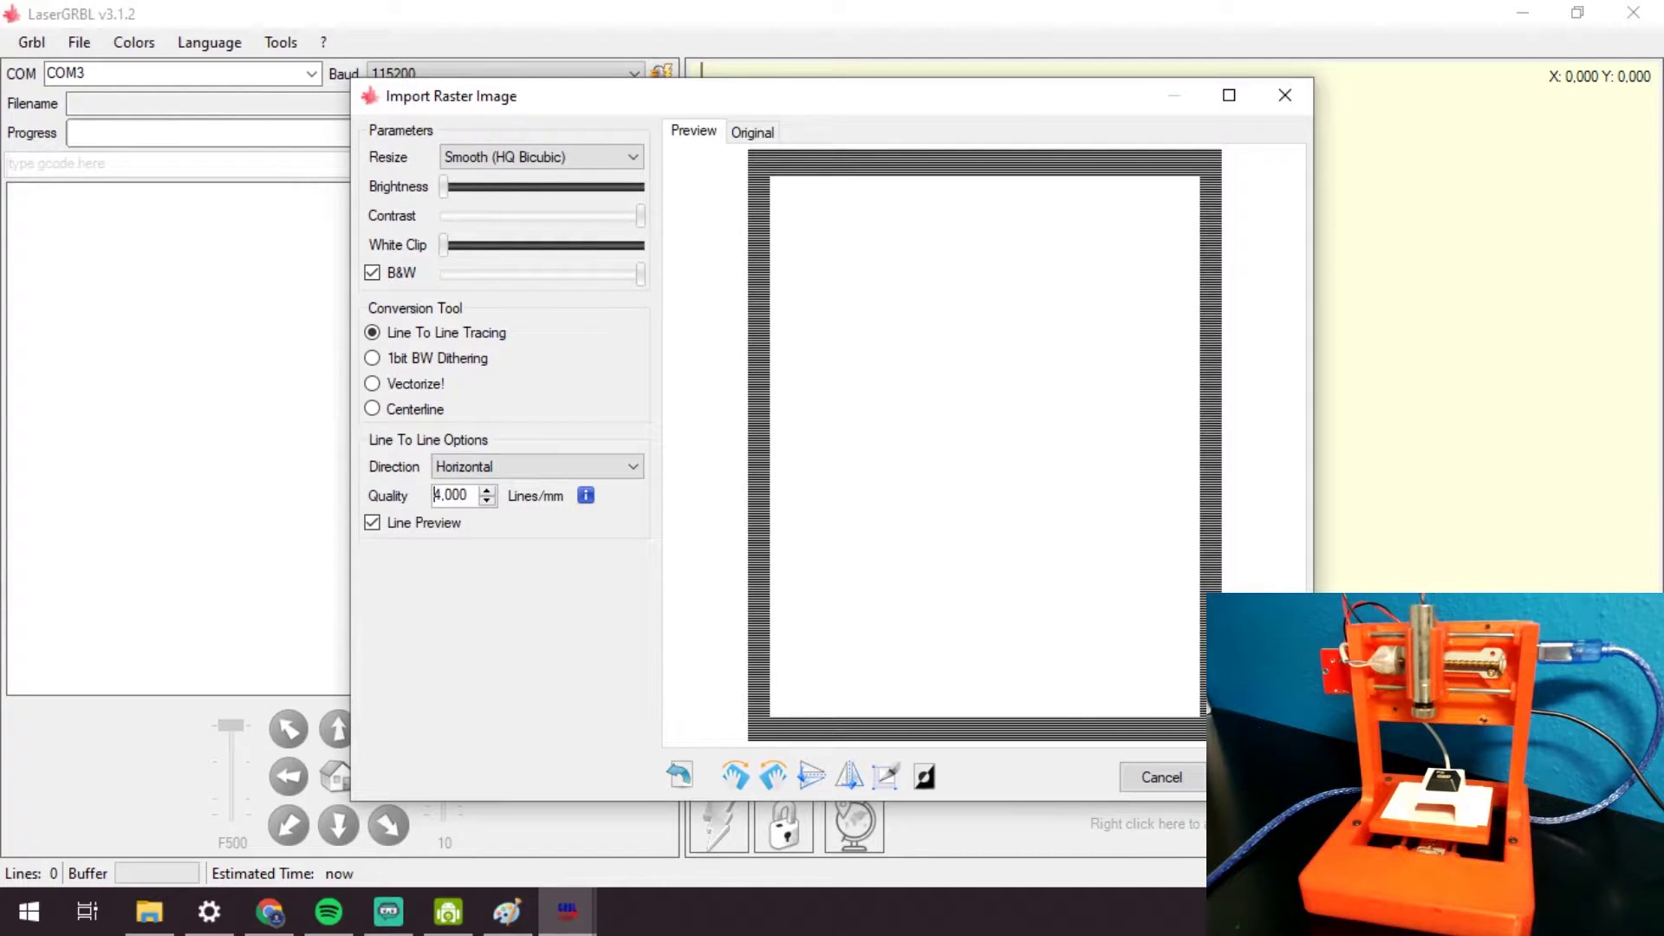
left_click(1247, 777)
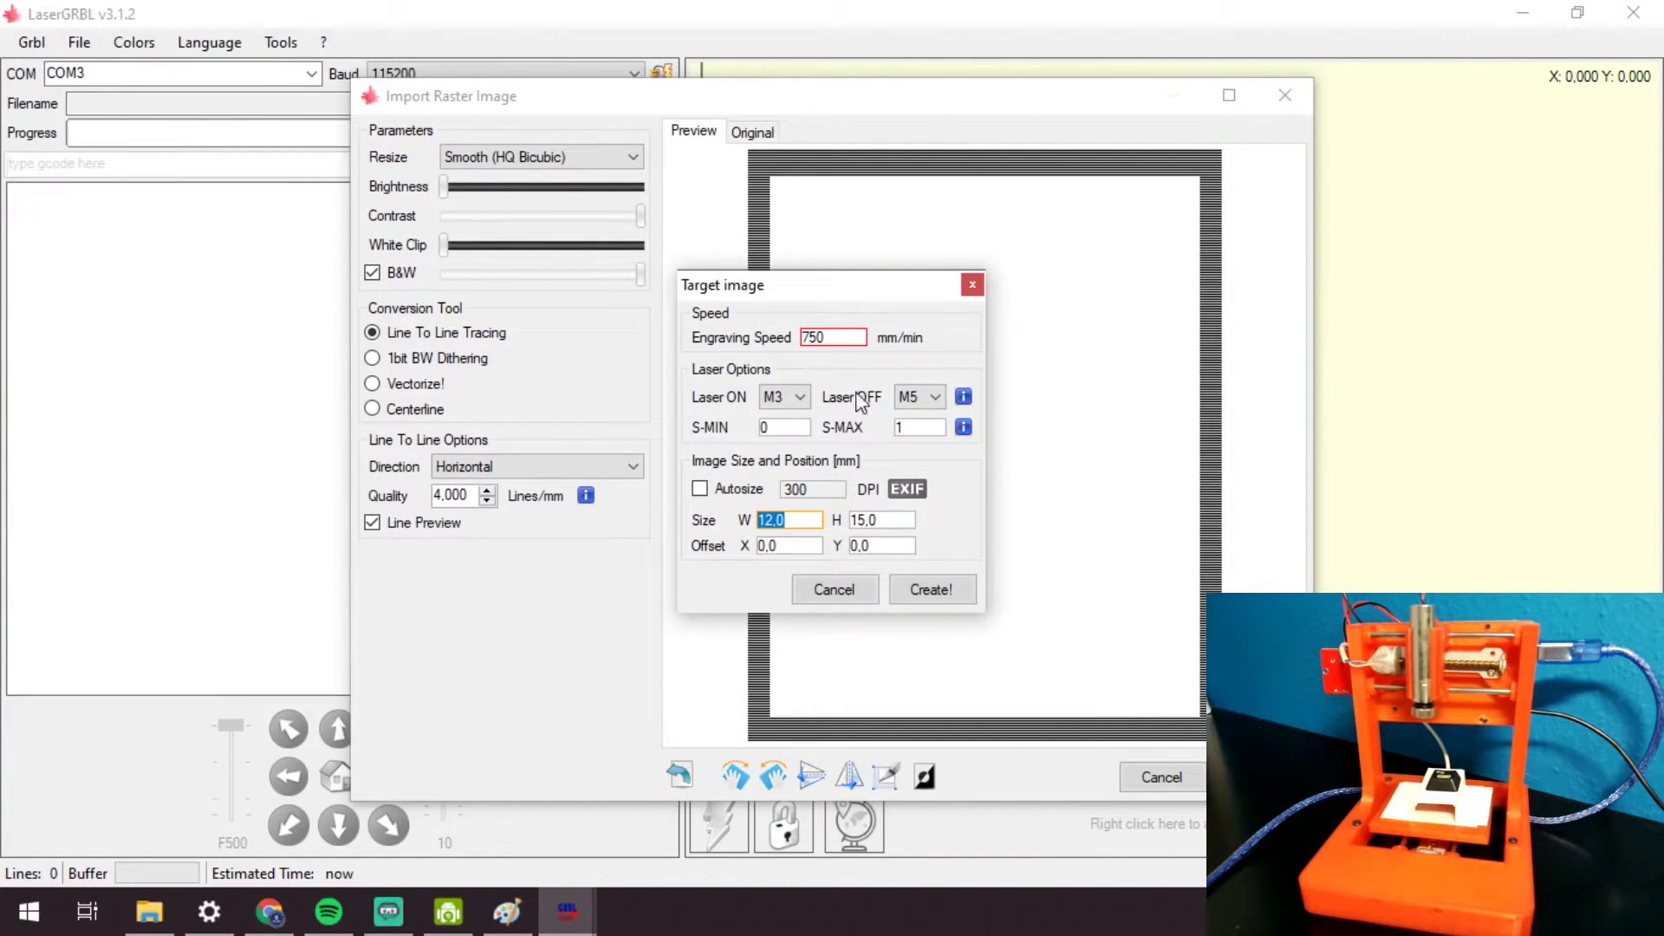
double_click(845, 338)
left_click(942, 600)
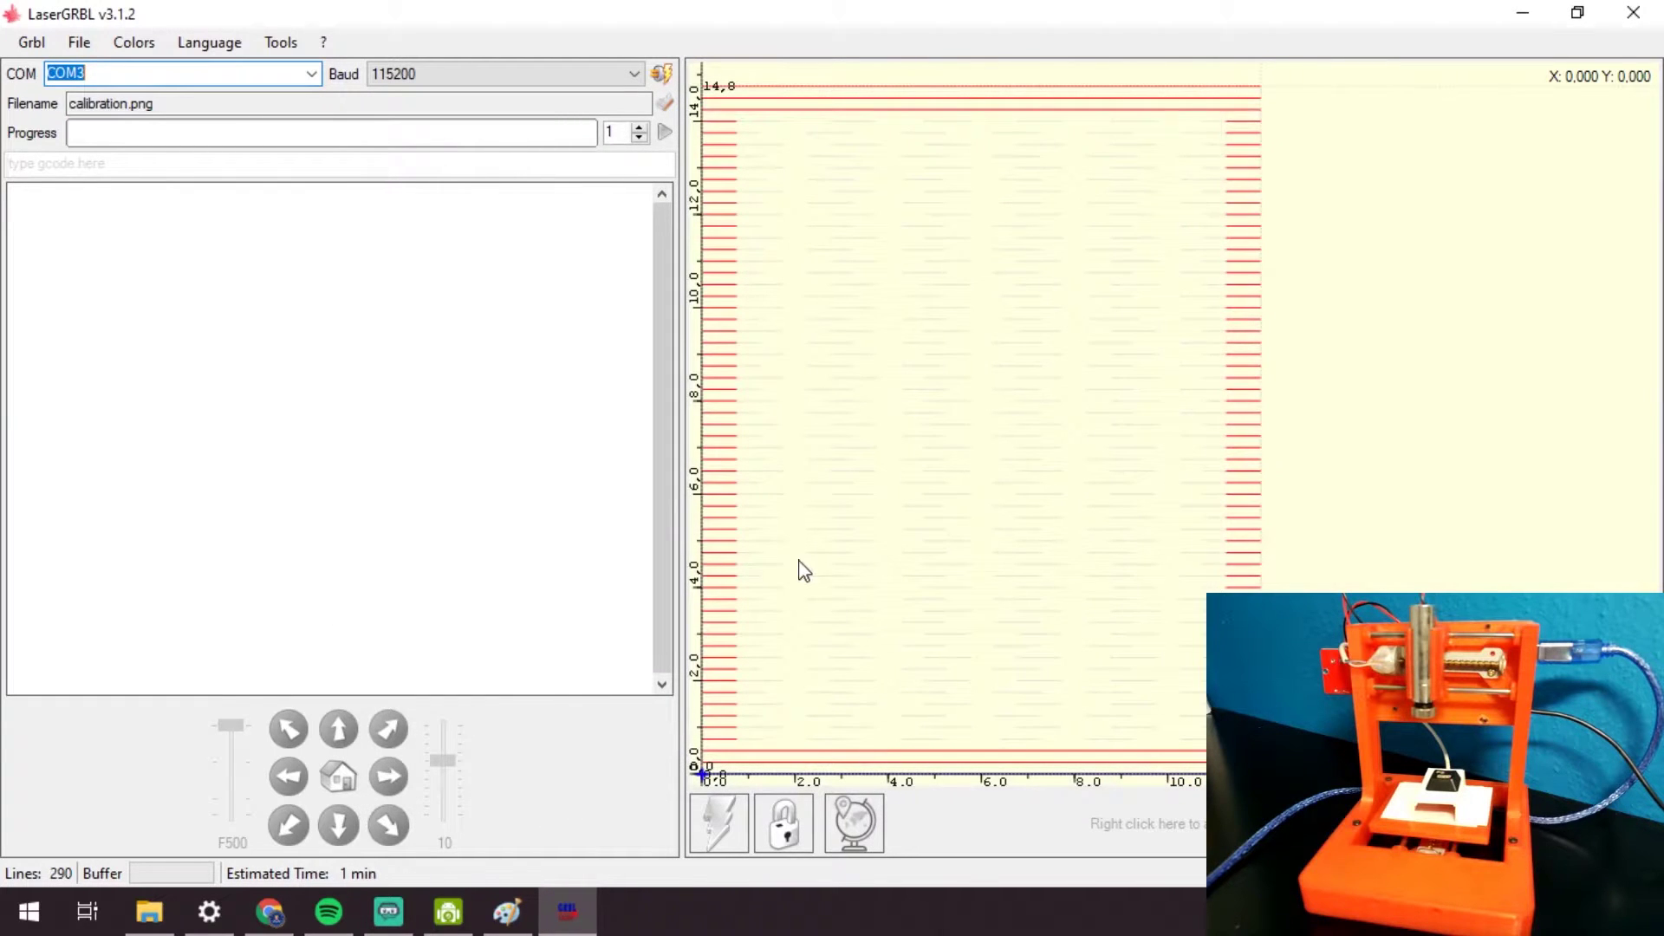
Connect LaserGRBL to the engraver on COM3 at 115200 baud.
left_click(310, 73)
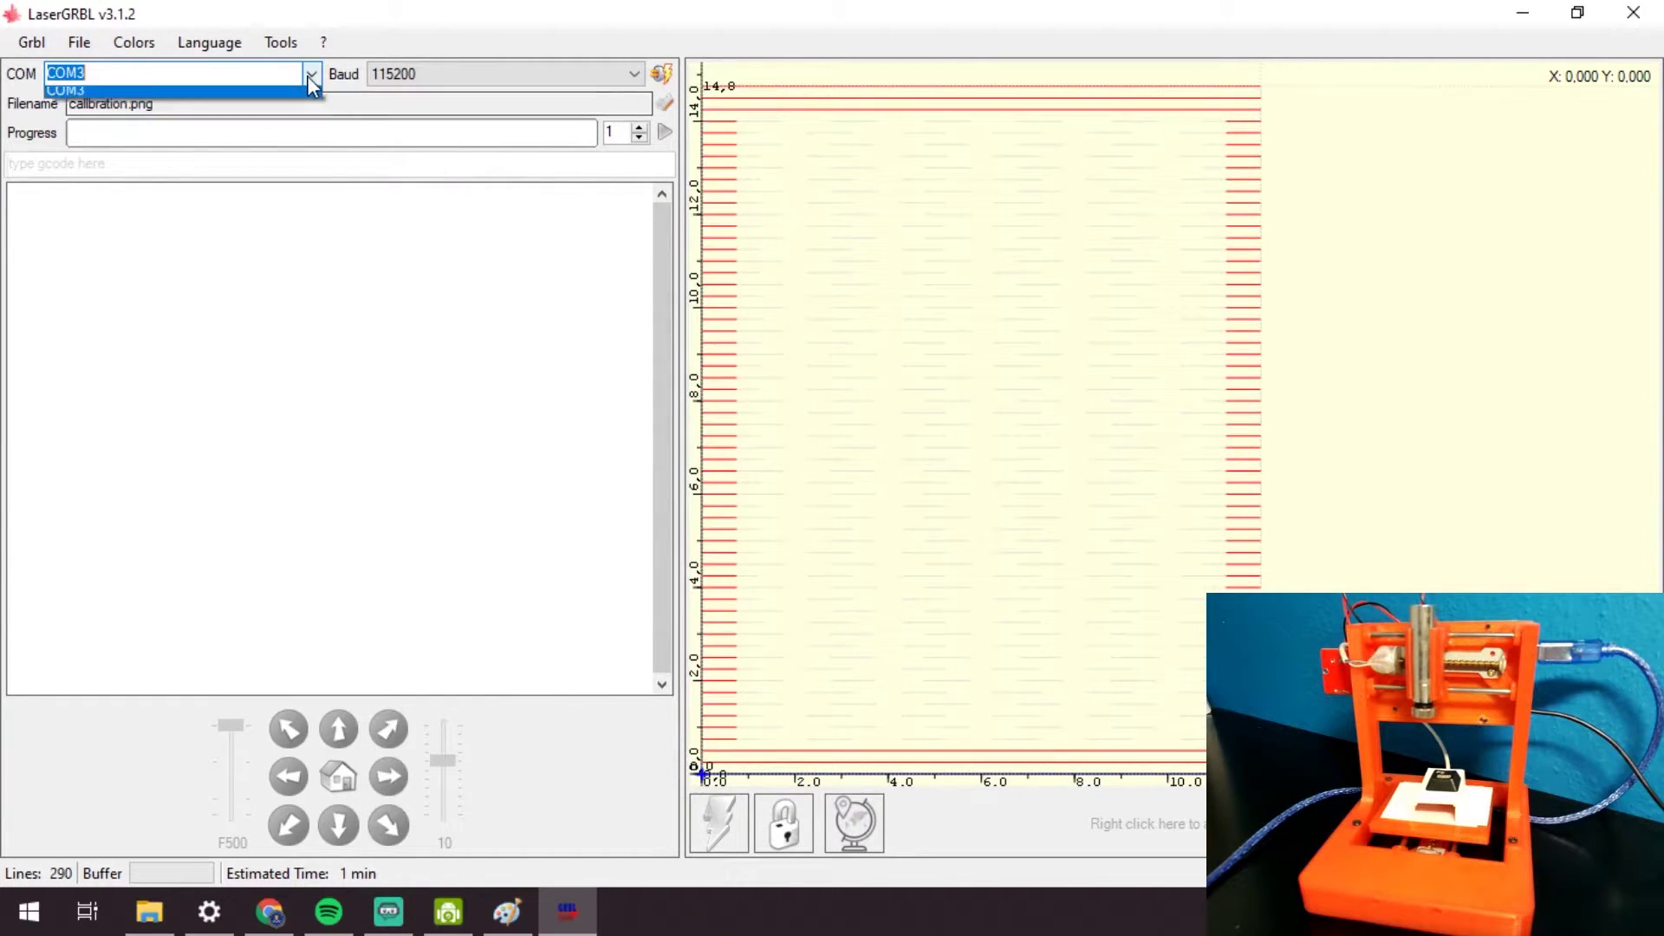
left_click(260, 97)
left_click(613, 75)
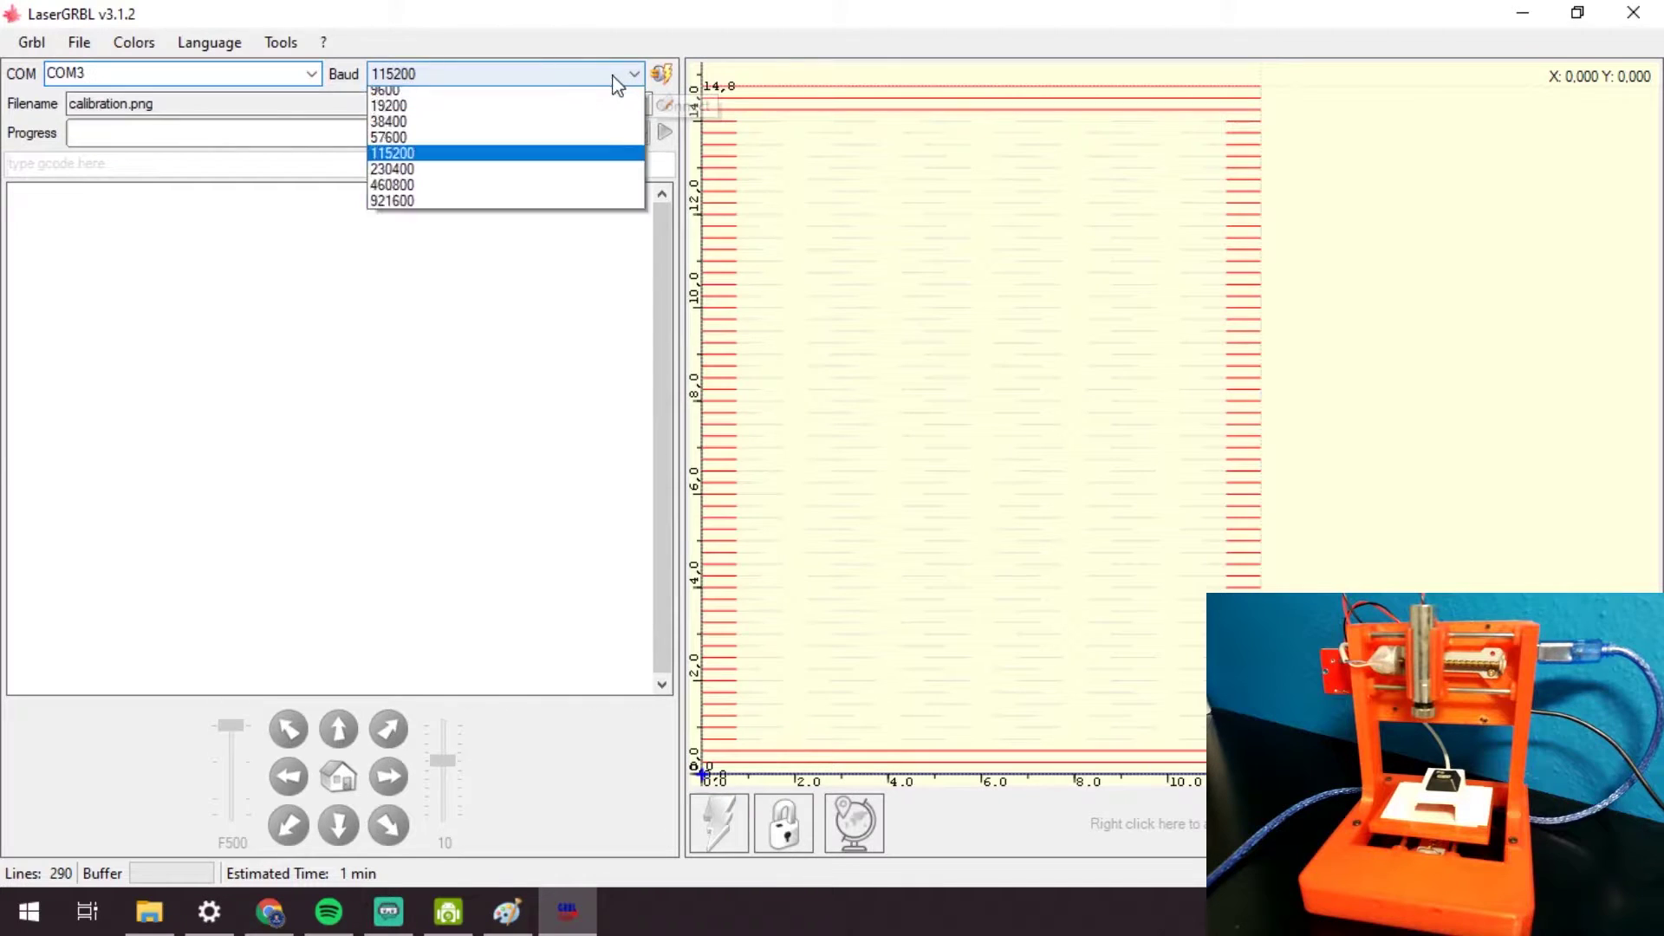
left_click(535, 180)
left_click(664, 76)
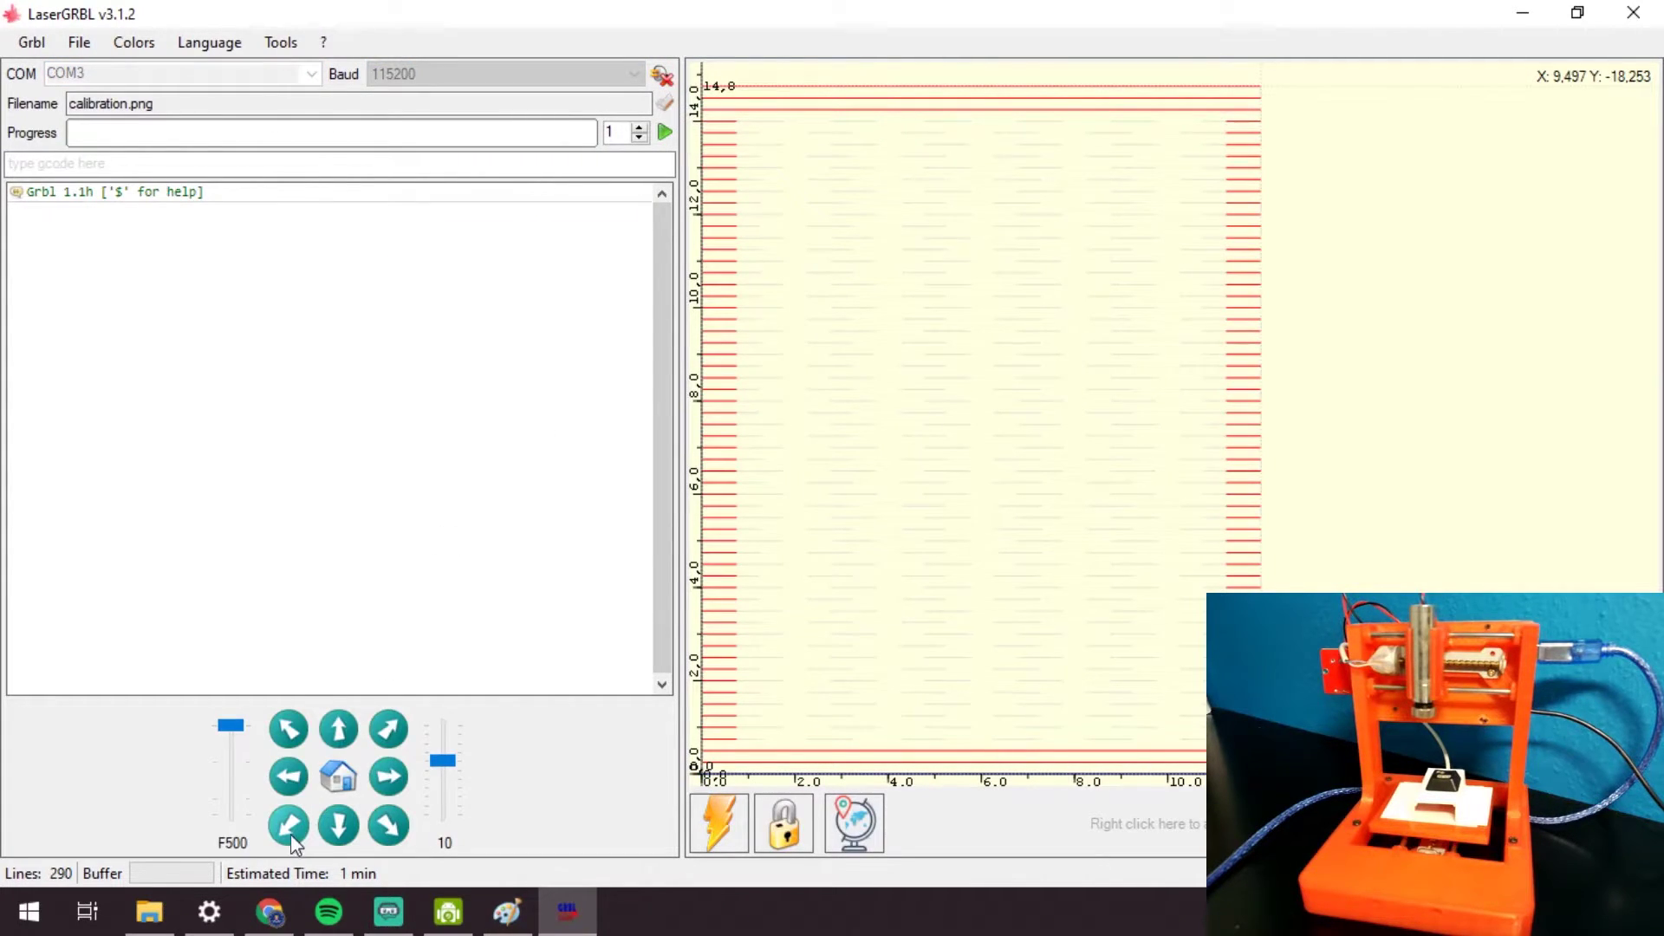
Jog the head 20 mm in X and 10 mm in Y, then set work zero with G92.
left_click(288, 787)
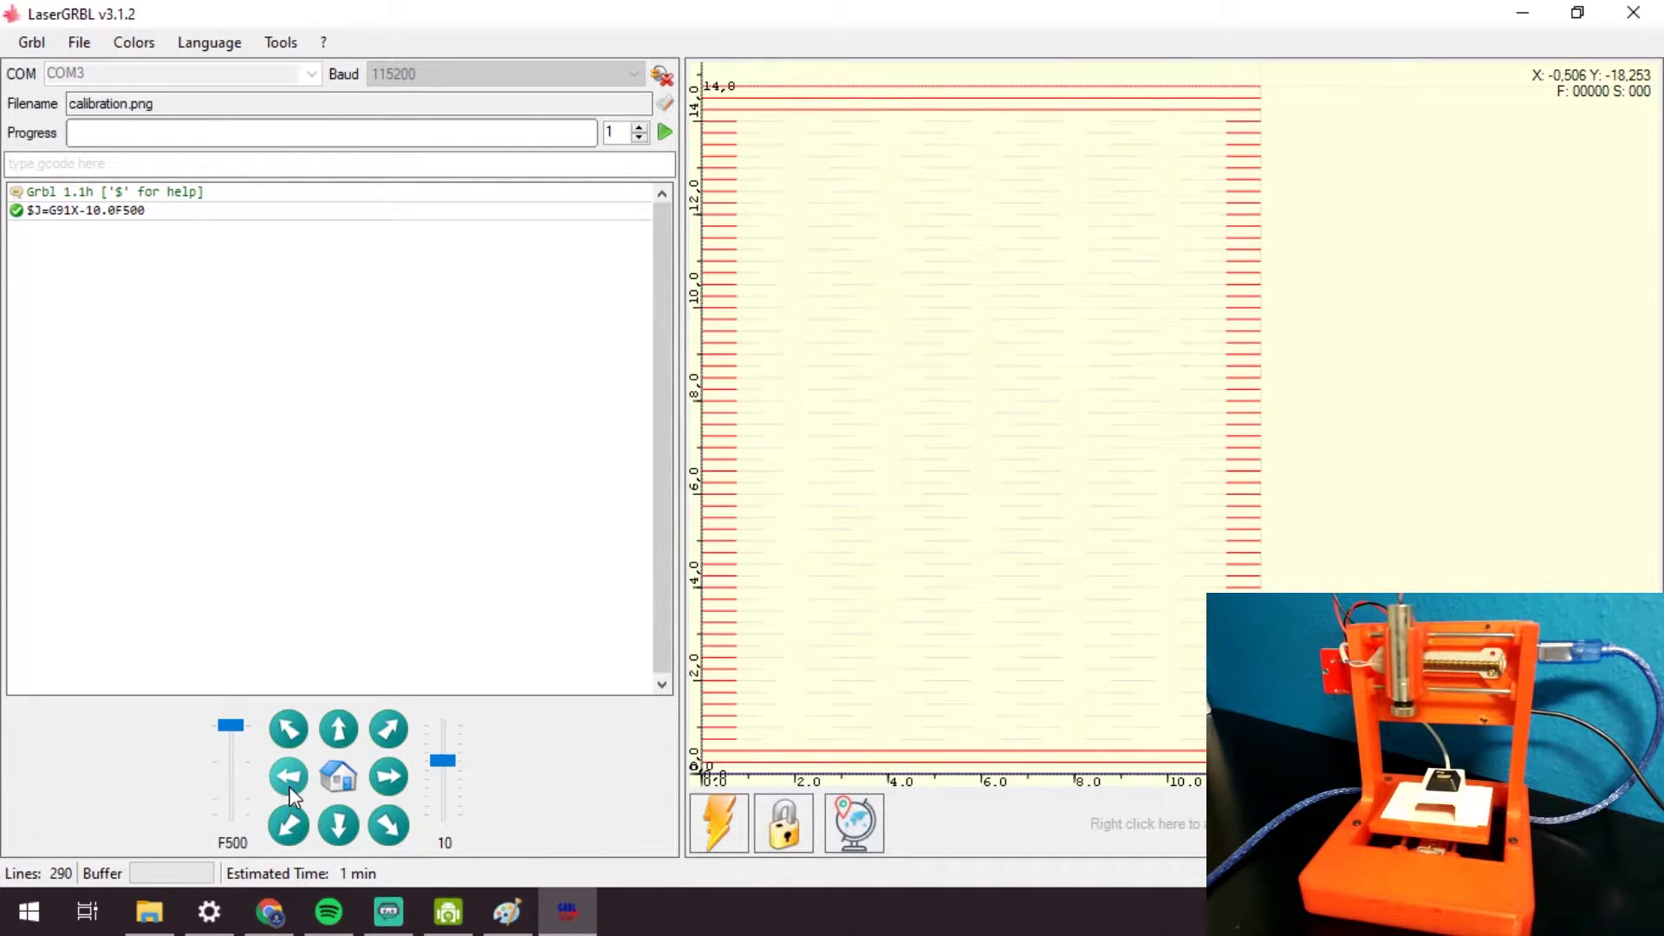
left_click(289, 787)
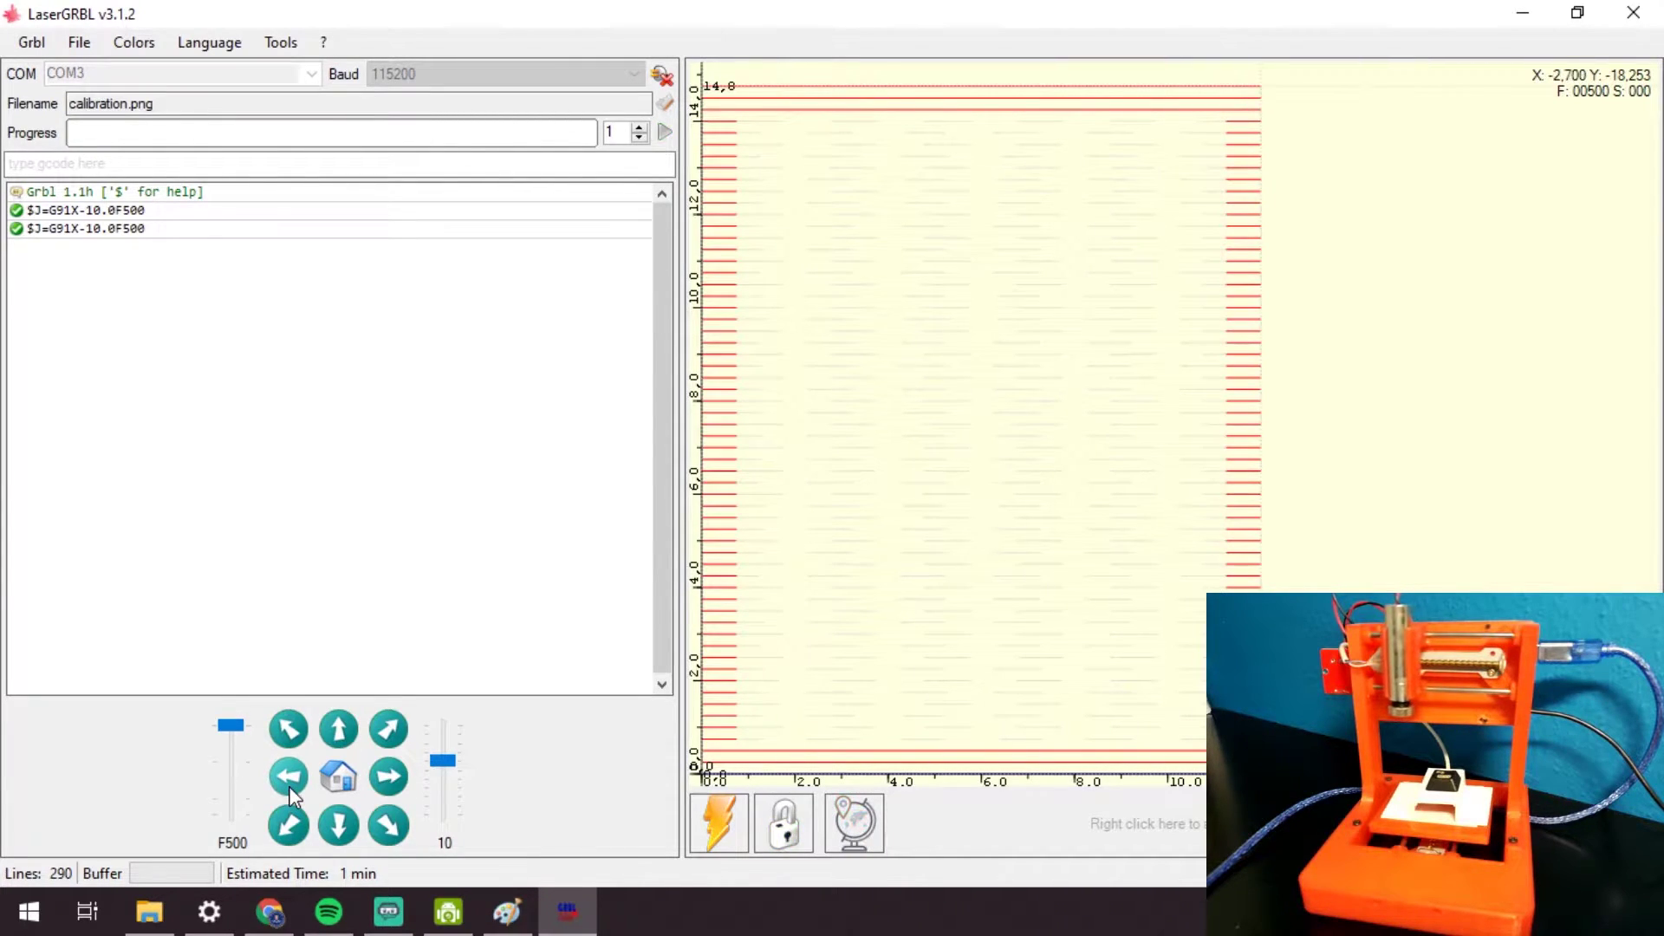
left_click(339, 825)
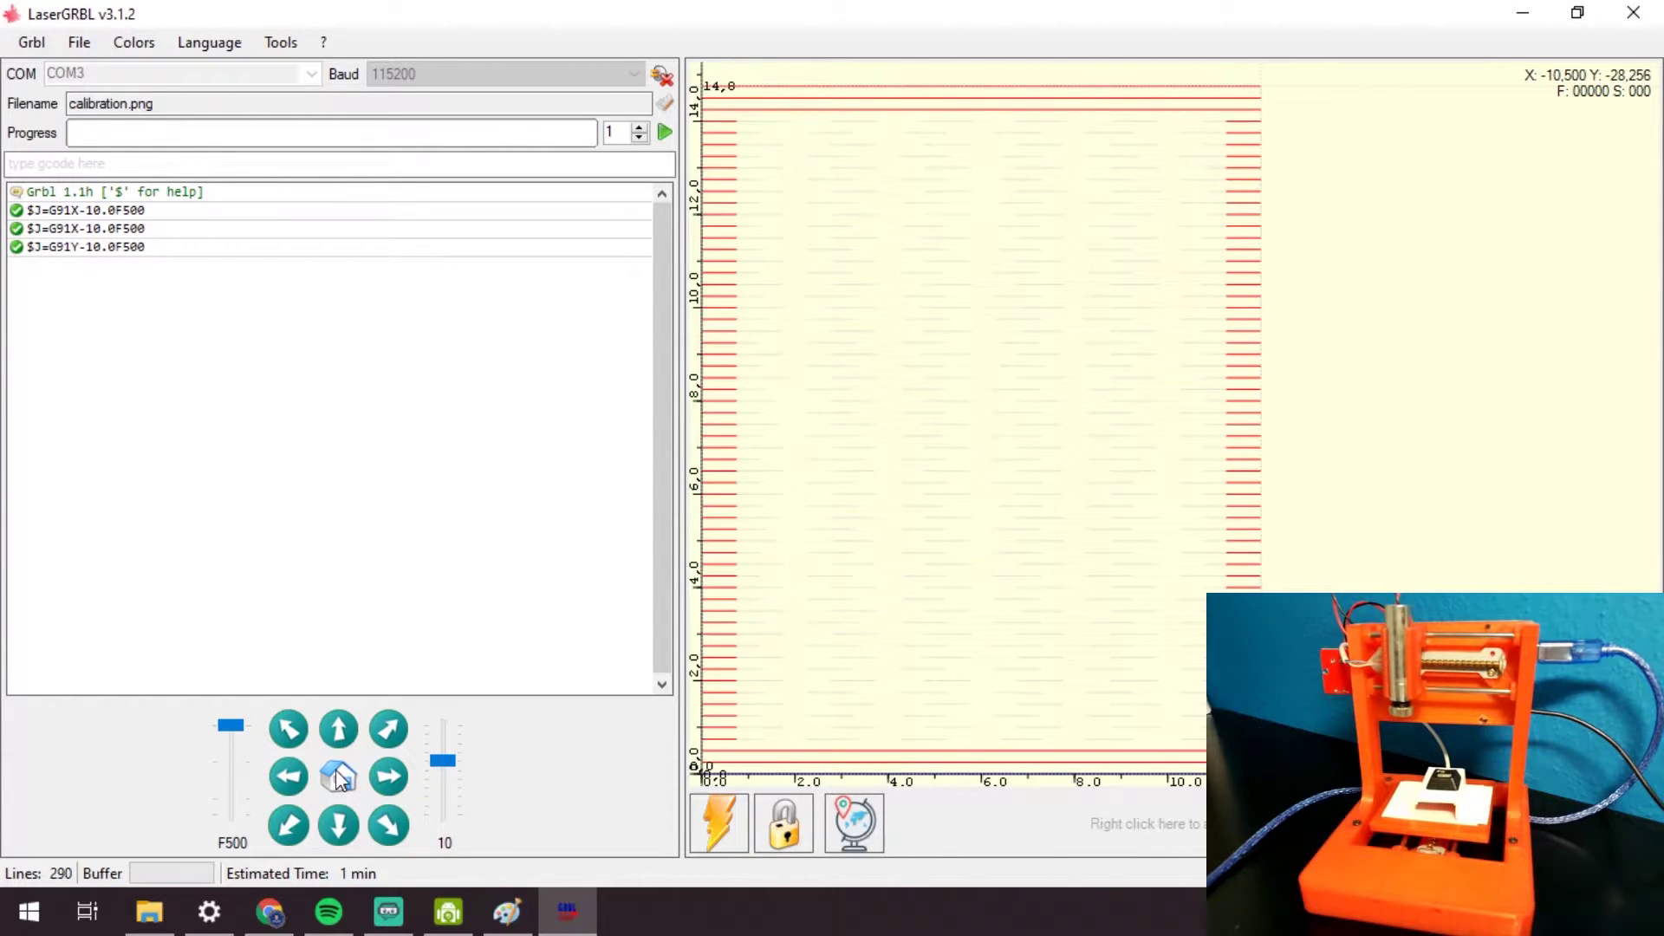
left_click(863, 819)
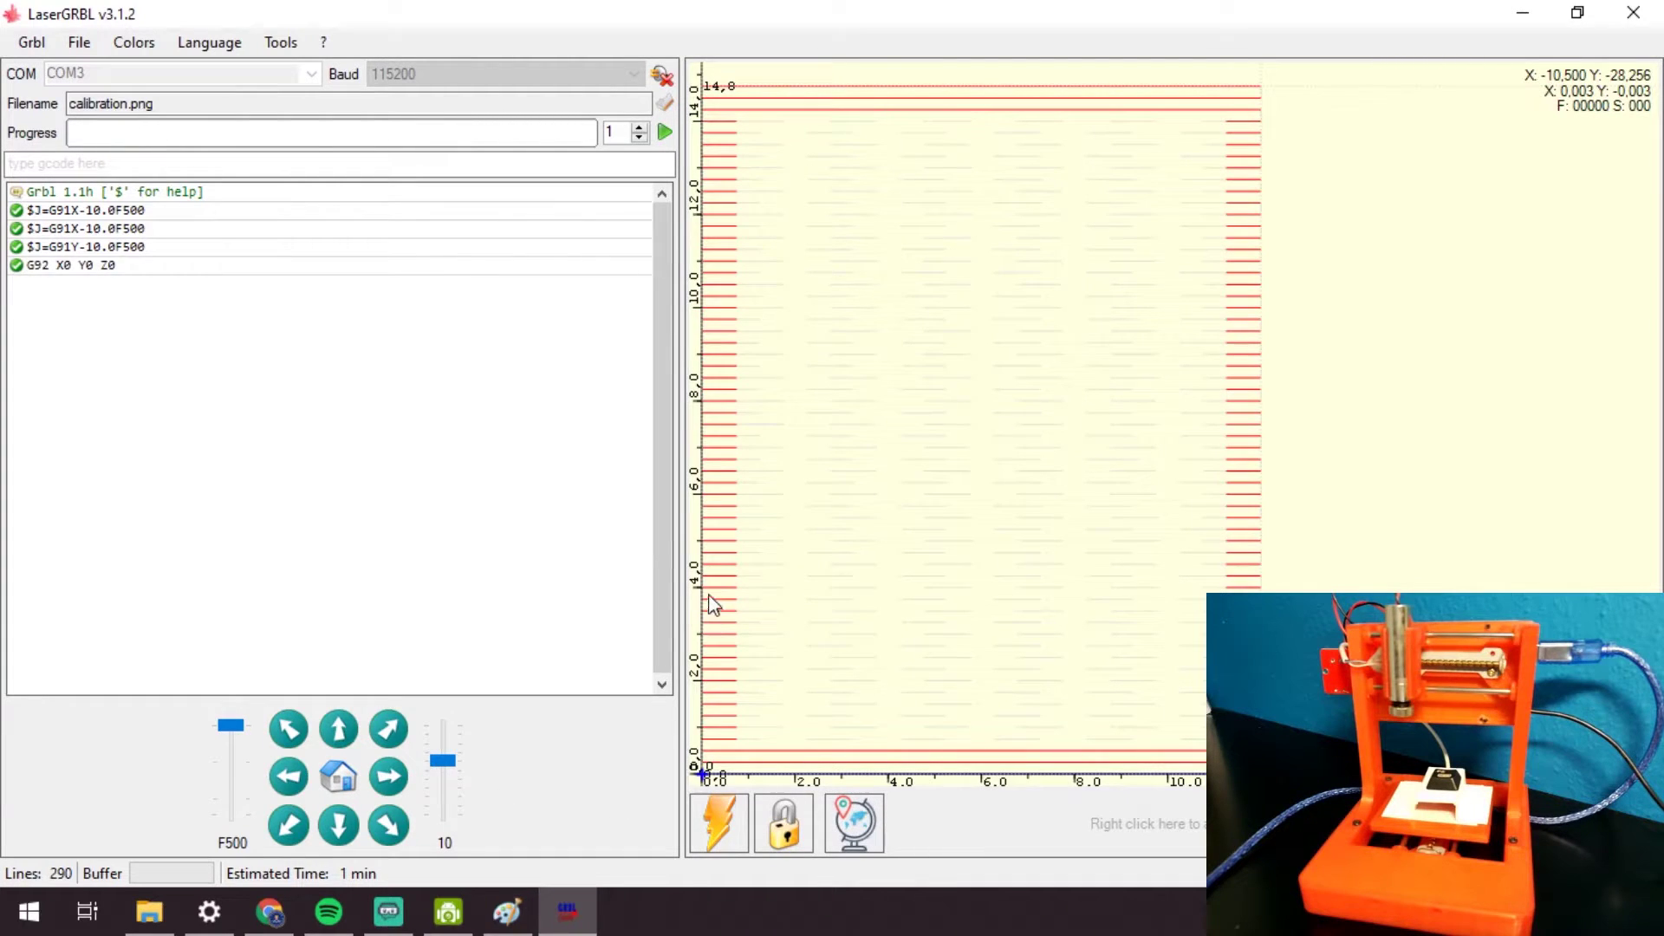
Run the calibration job, abort it after about 11 seconds, and reload the last file.
left_click(665, 132)
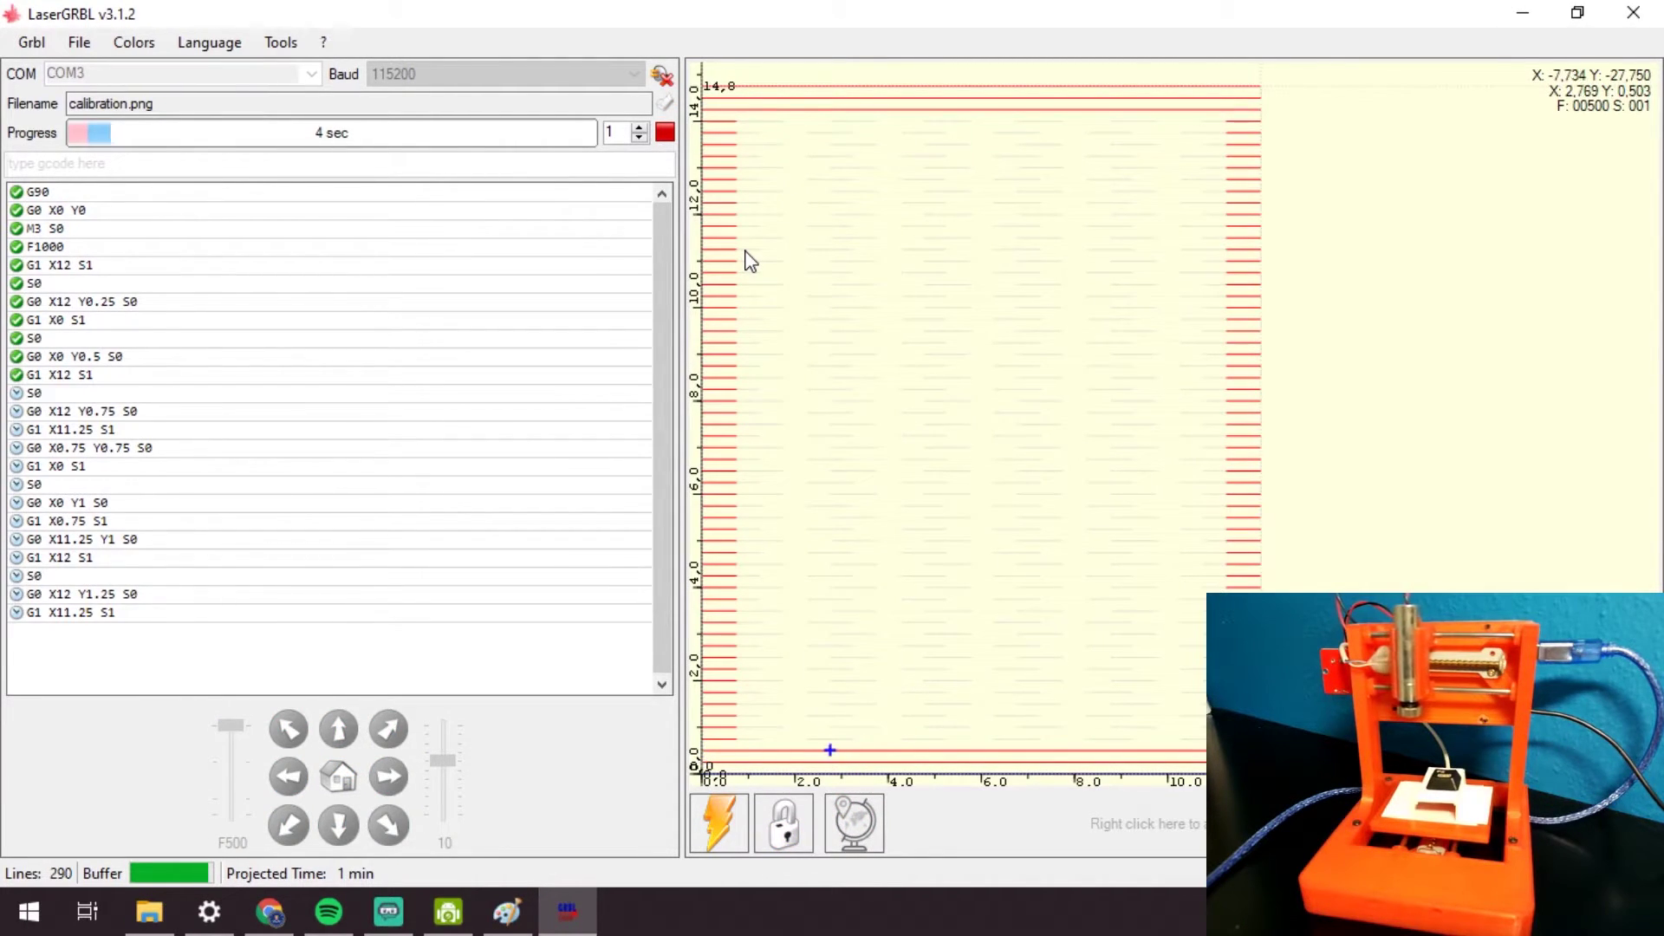
left_click(664, 132)
left_click(767, 542)
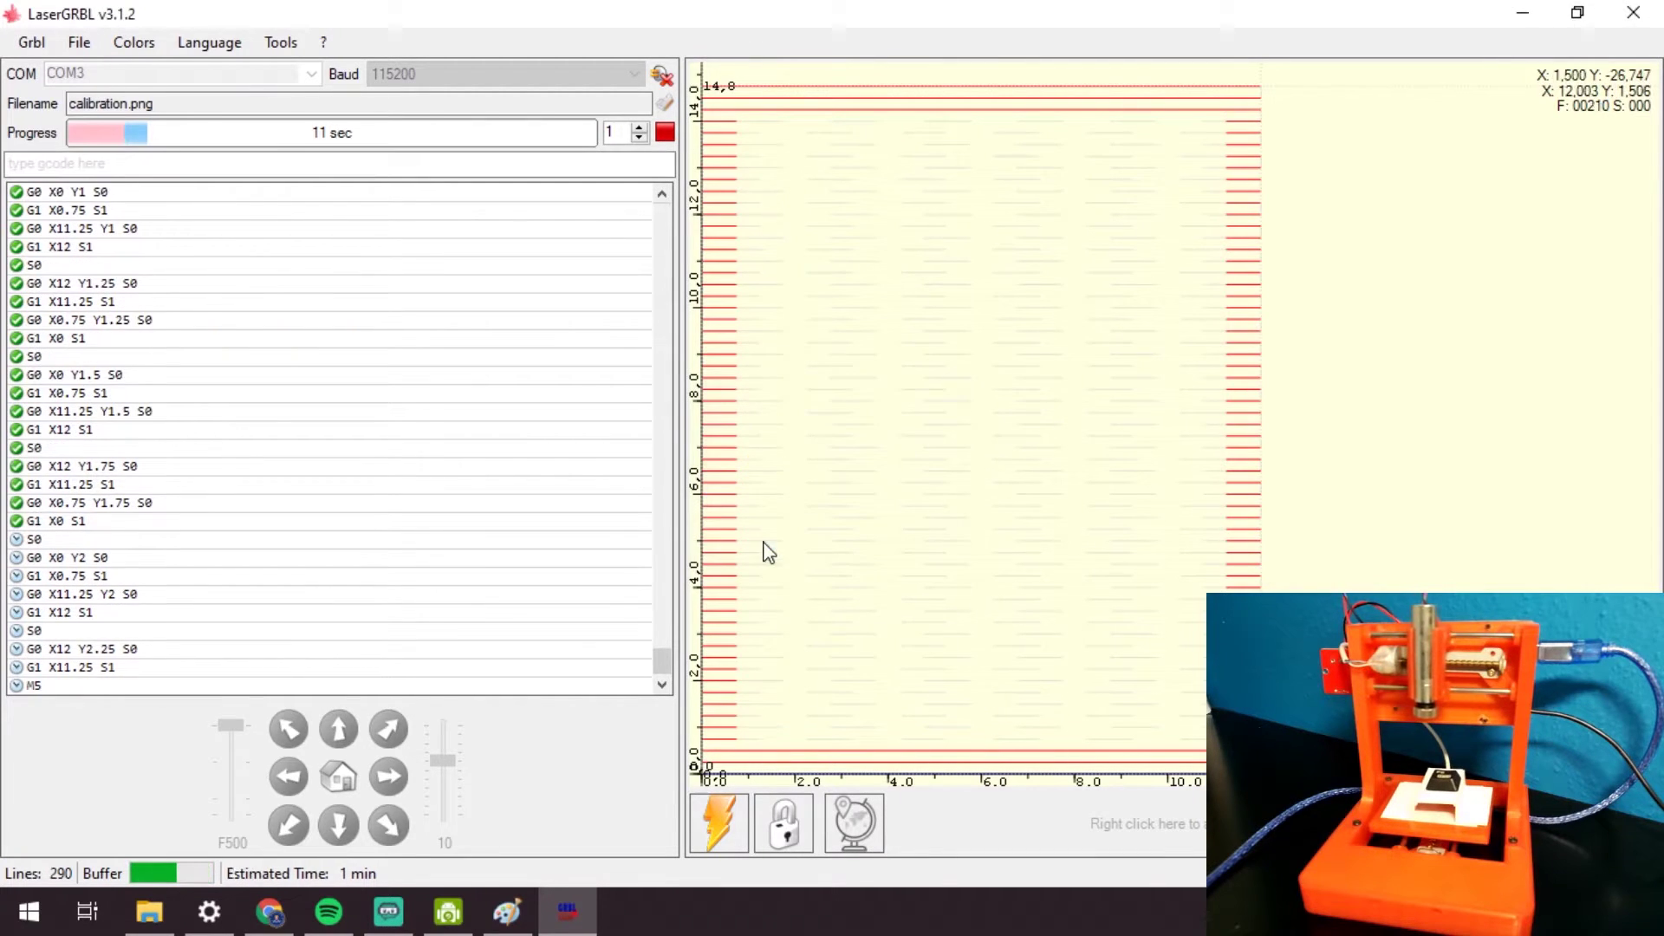
left_click(87, 47)
left_click(112, 123)
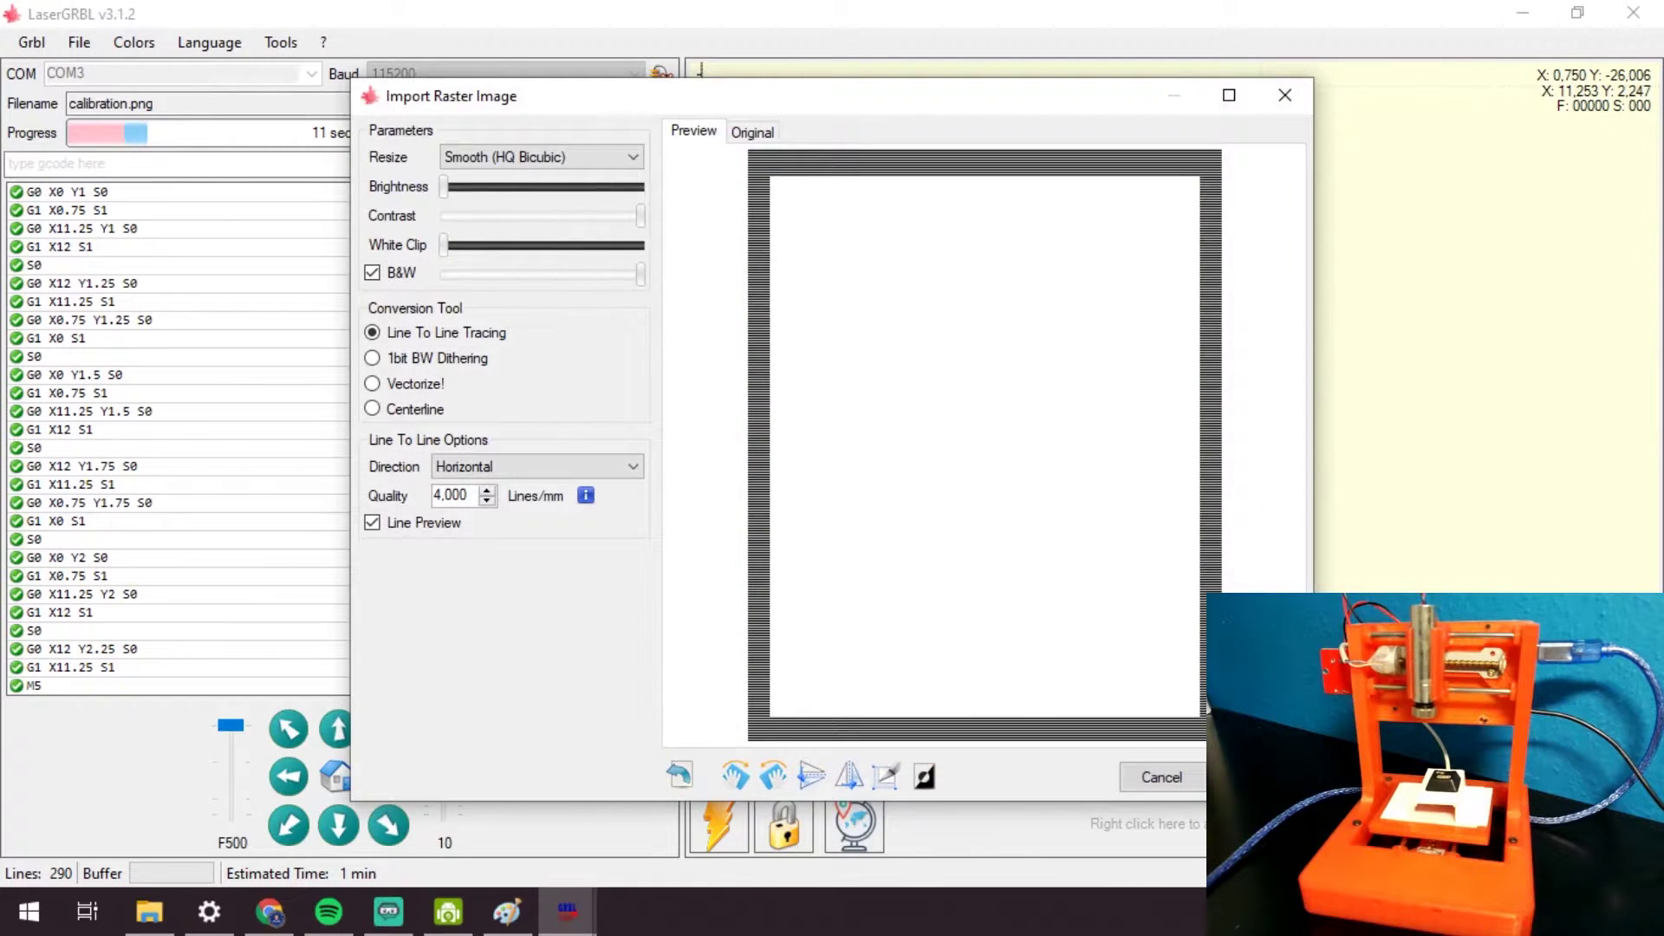
Rebuild the calibration job with Offset X 20, Y 10 mm and home the laser to X0 Y0.
left_click(1252, 777)
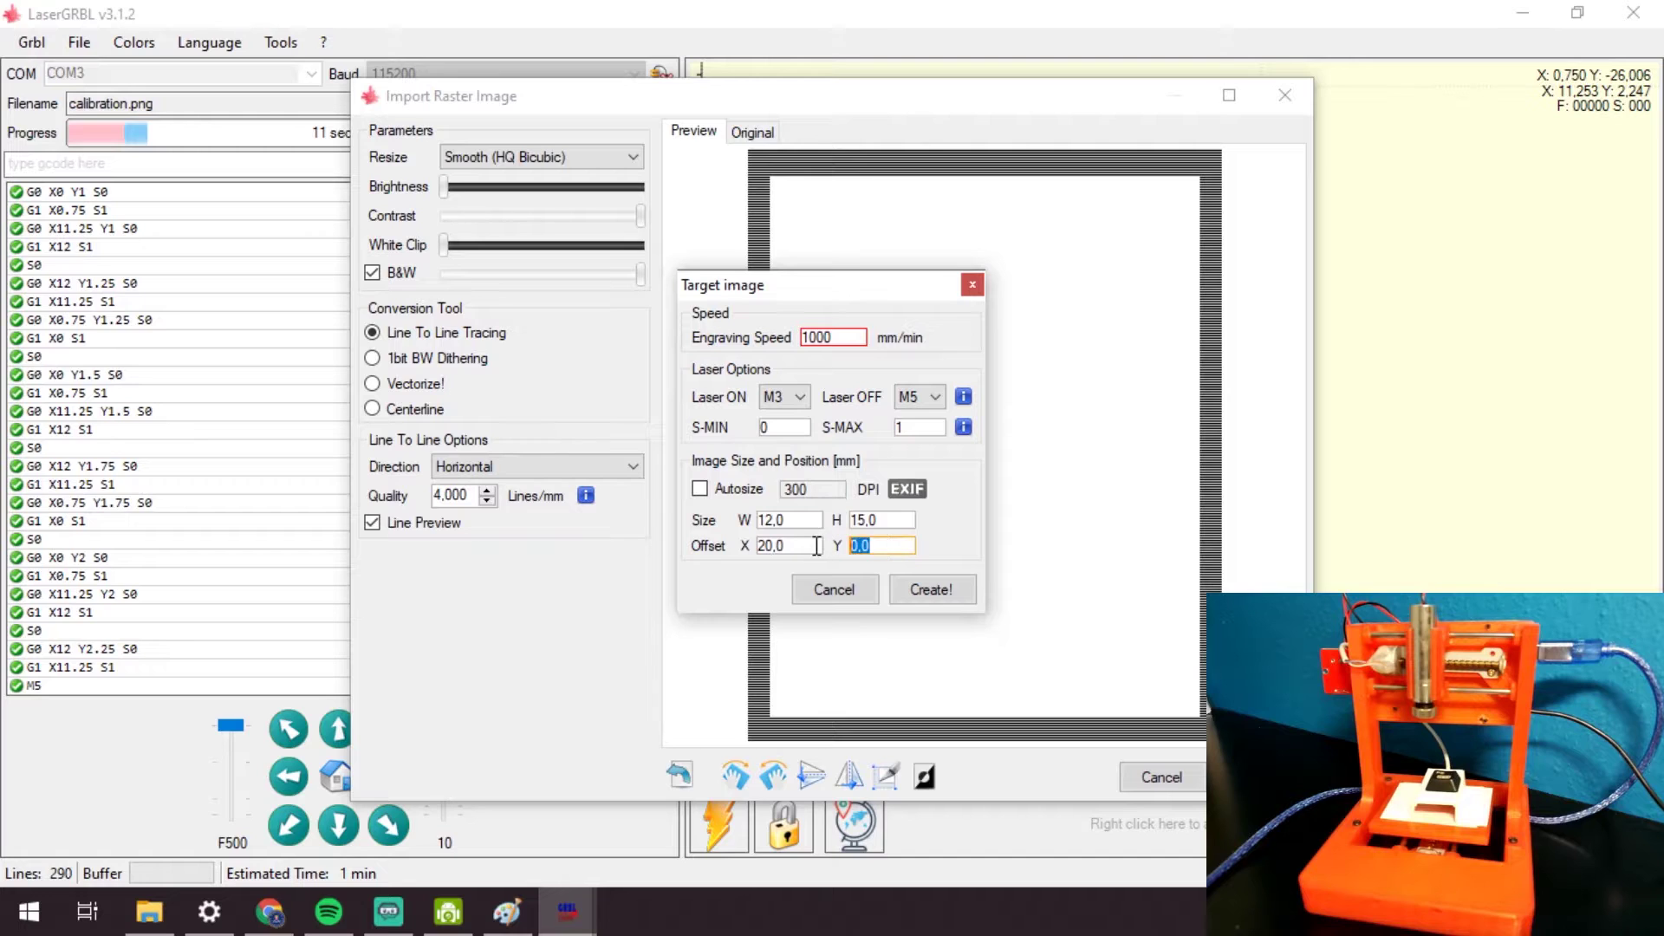
left_click(934, 590)
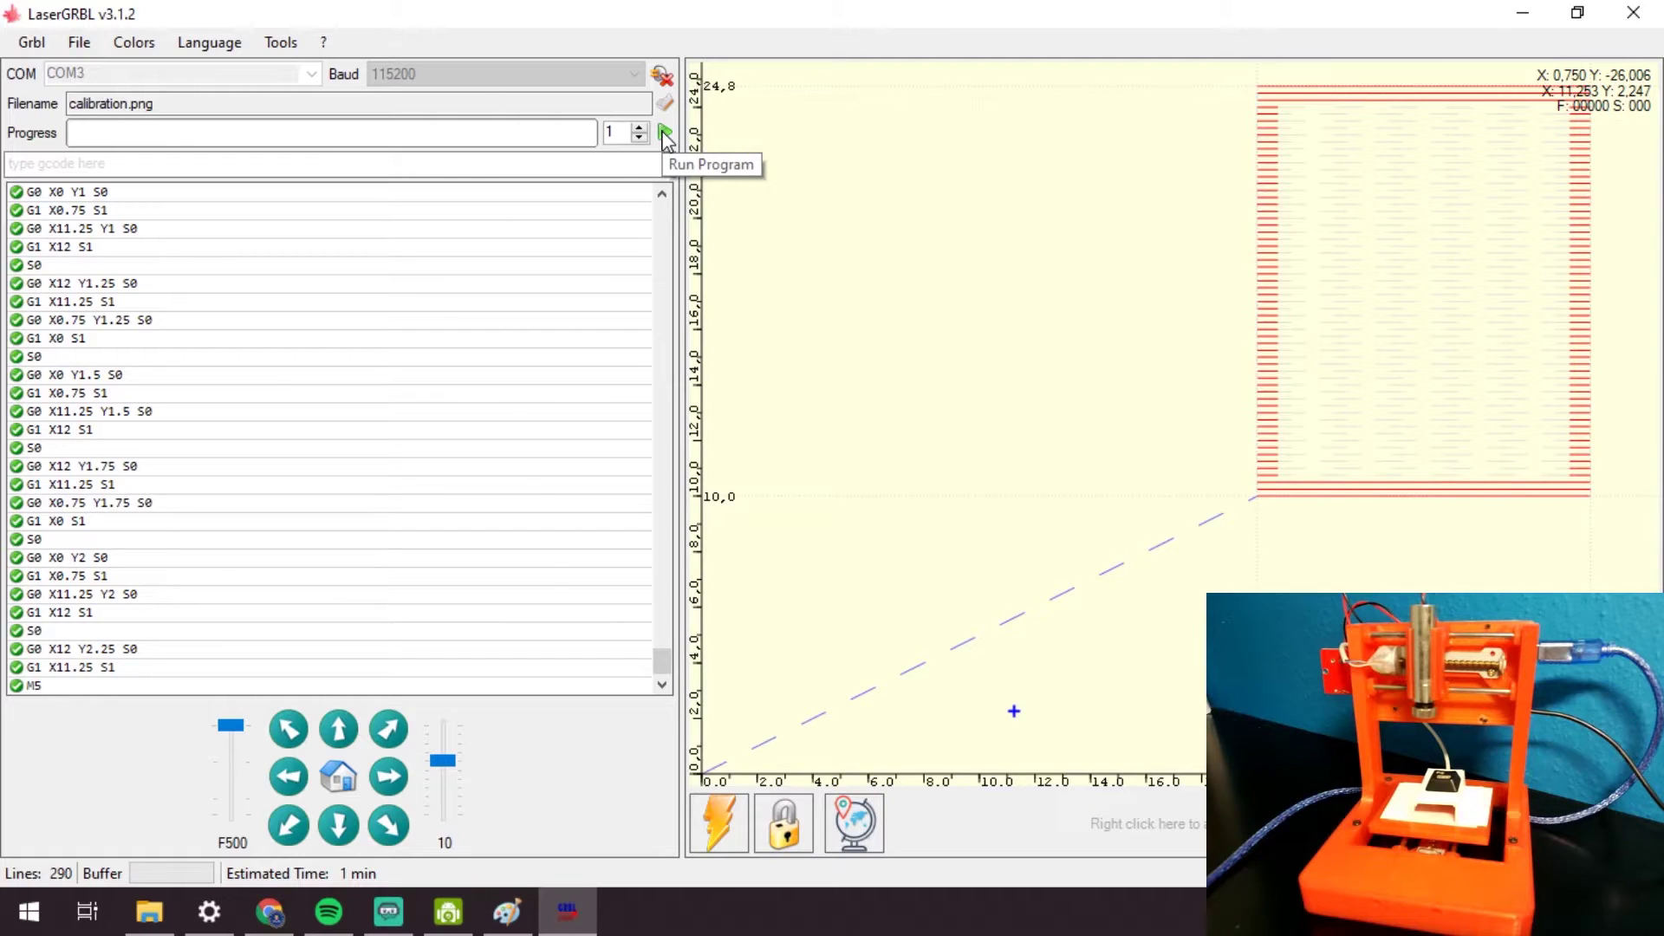
left_click(338, 776)
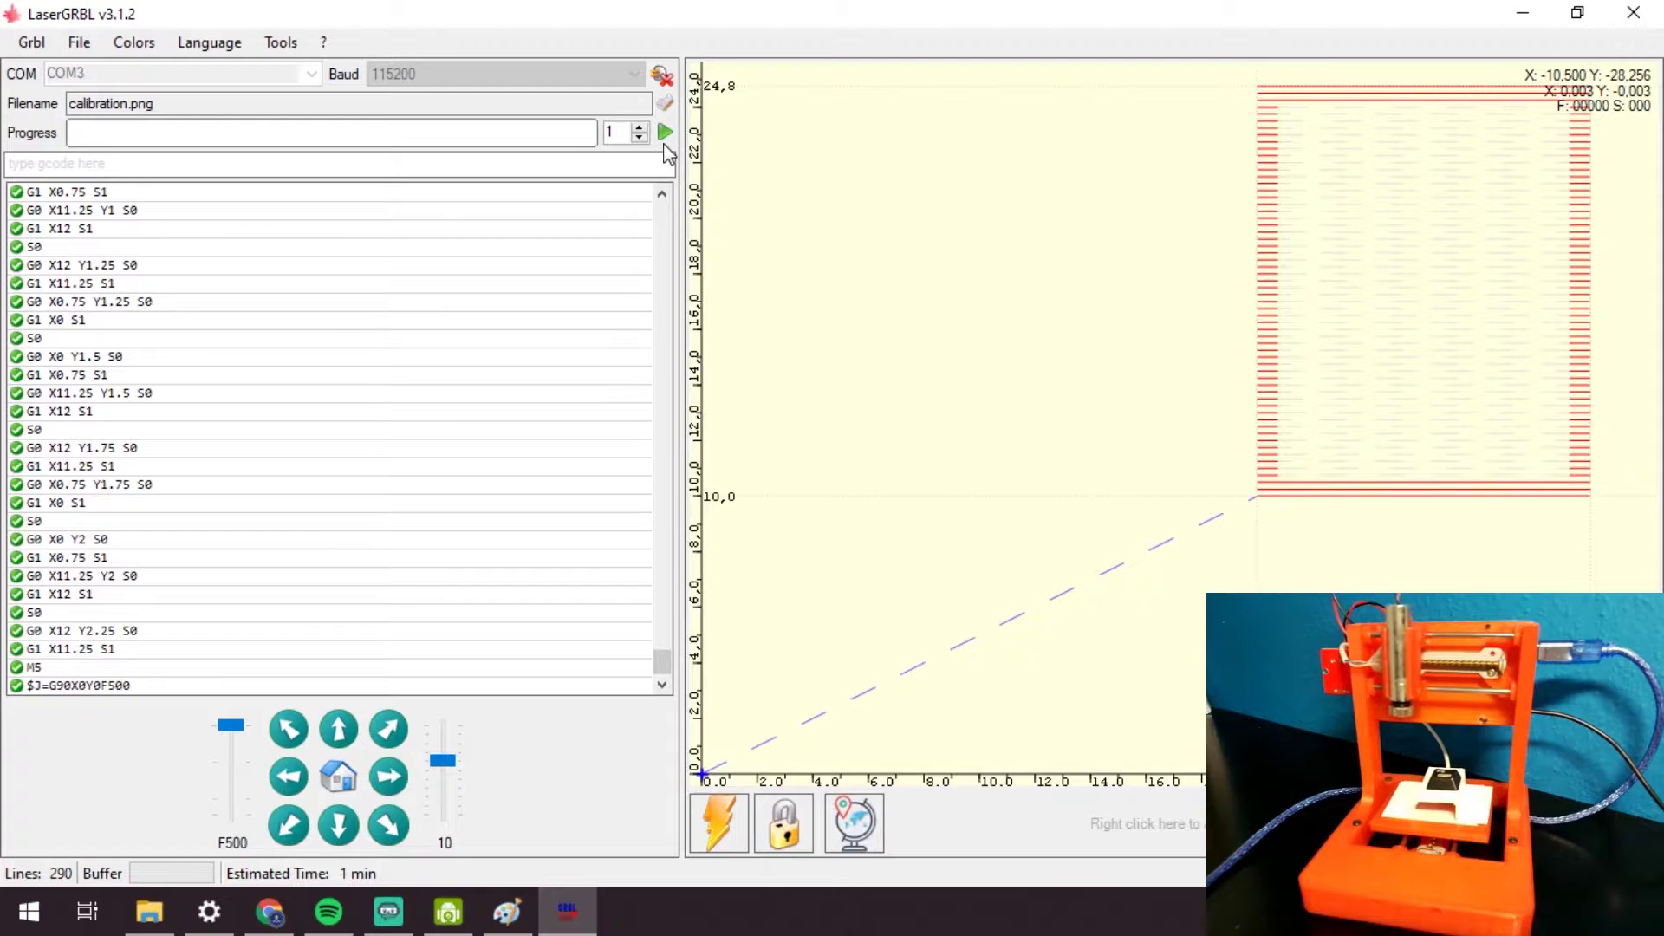
Test-run the offset job, abort it, reload the image and regenerate with adjusted offsets.
left_click(664, 133)
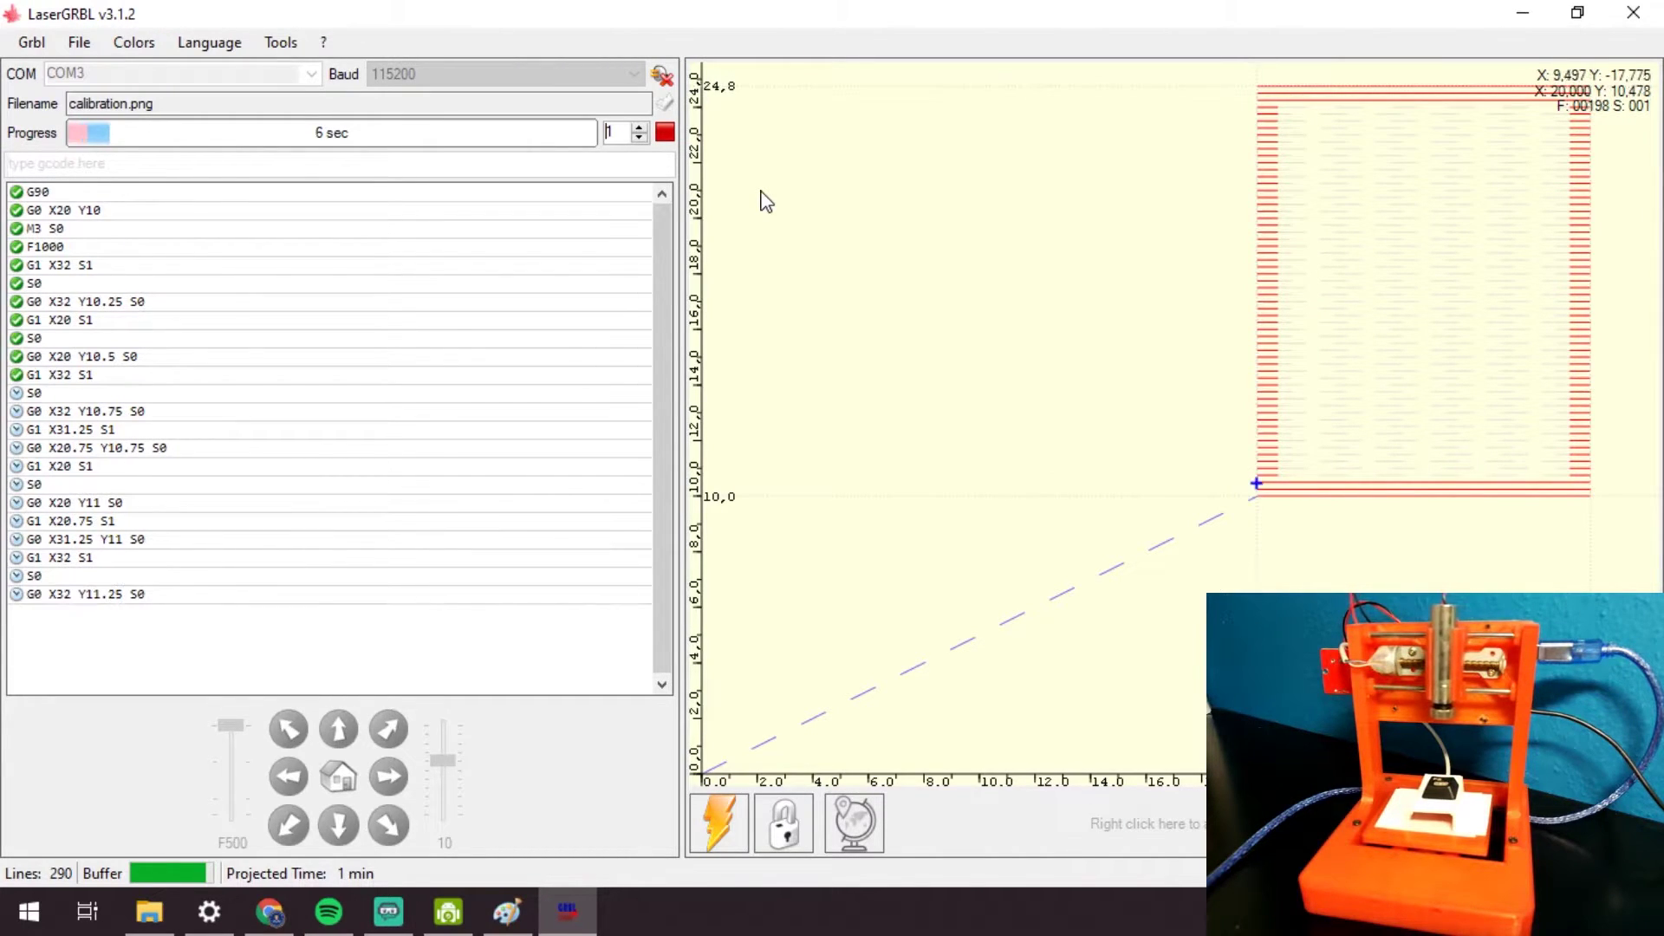
left_click(666, 132)
left_click(790, 538)
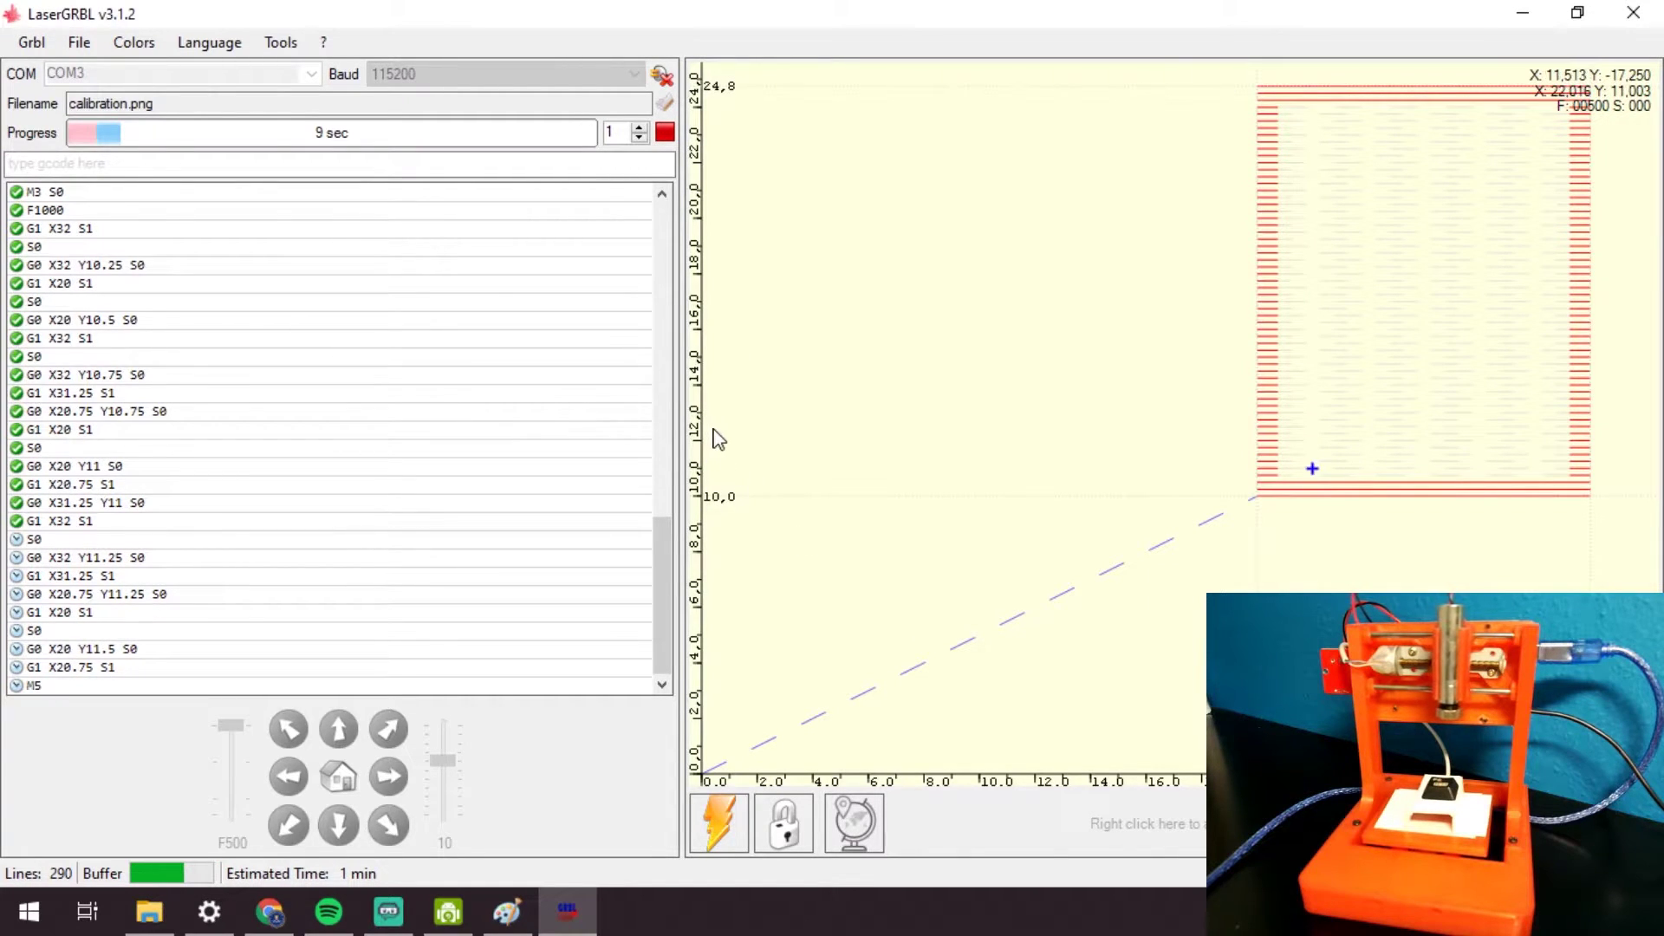
left_click(79, 42)
left_click(149, 123)
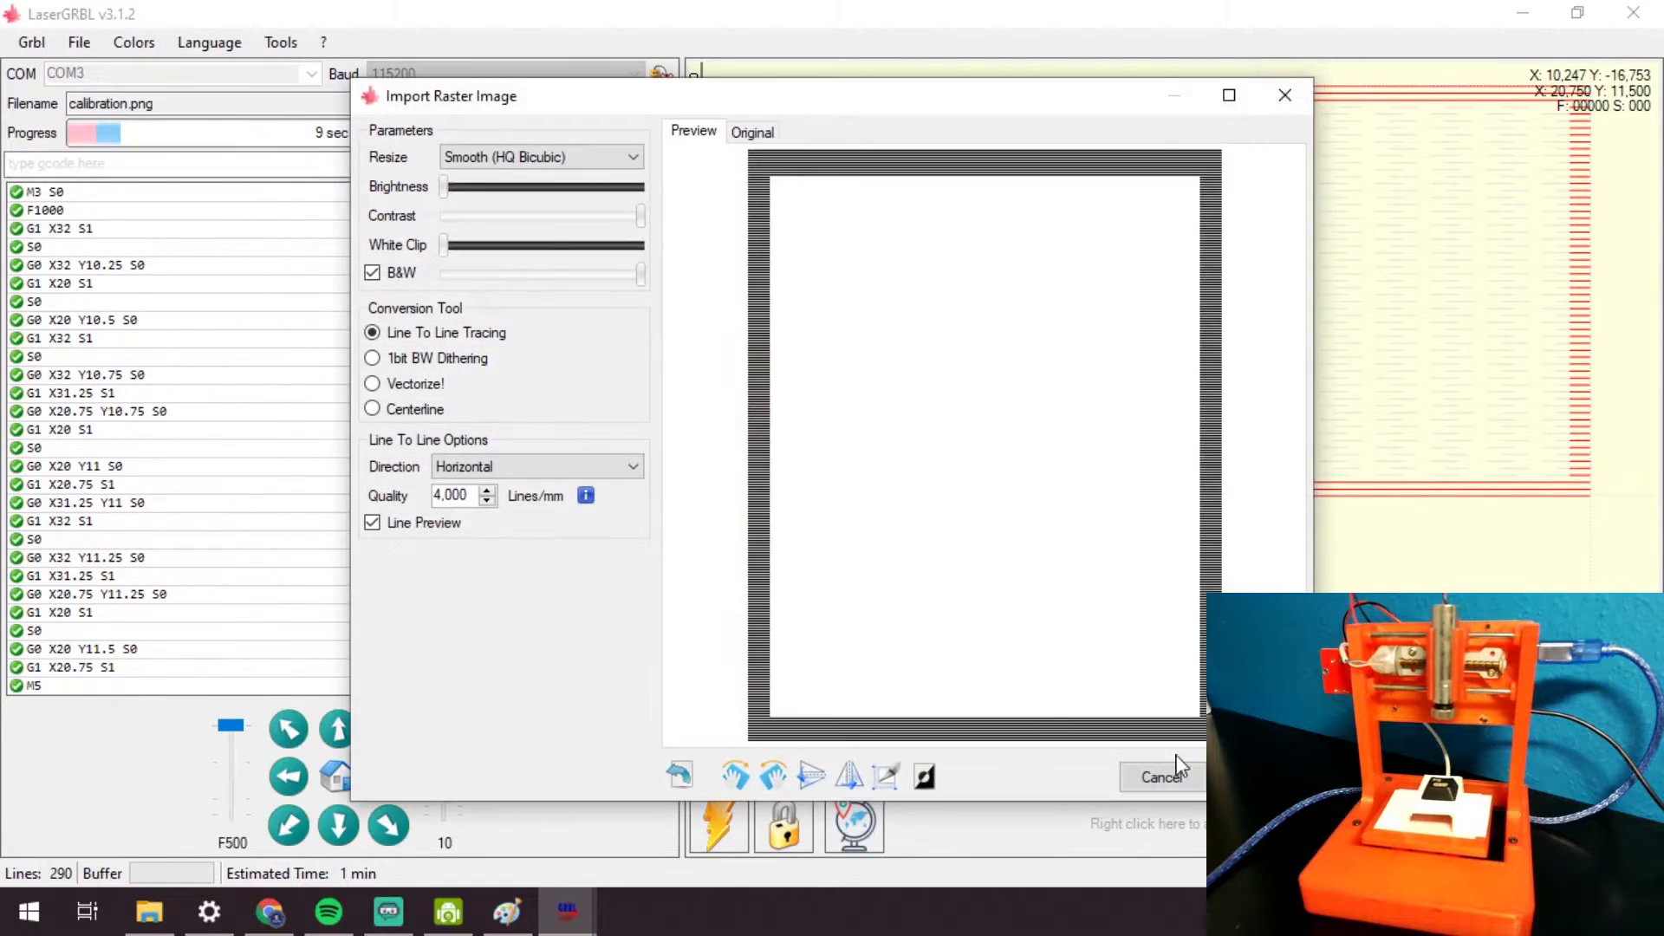
left_click(931, 589)
Start, regenerate and restart the calibration job until it runs at offset X 14, Y 5 mm.
left_click(665, 133)
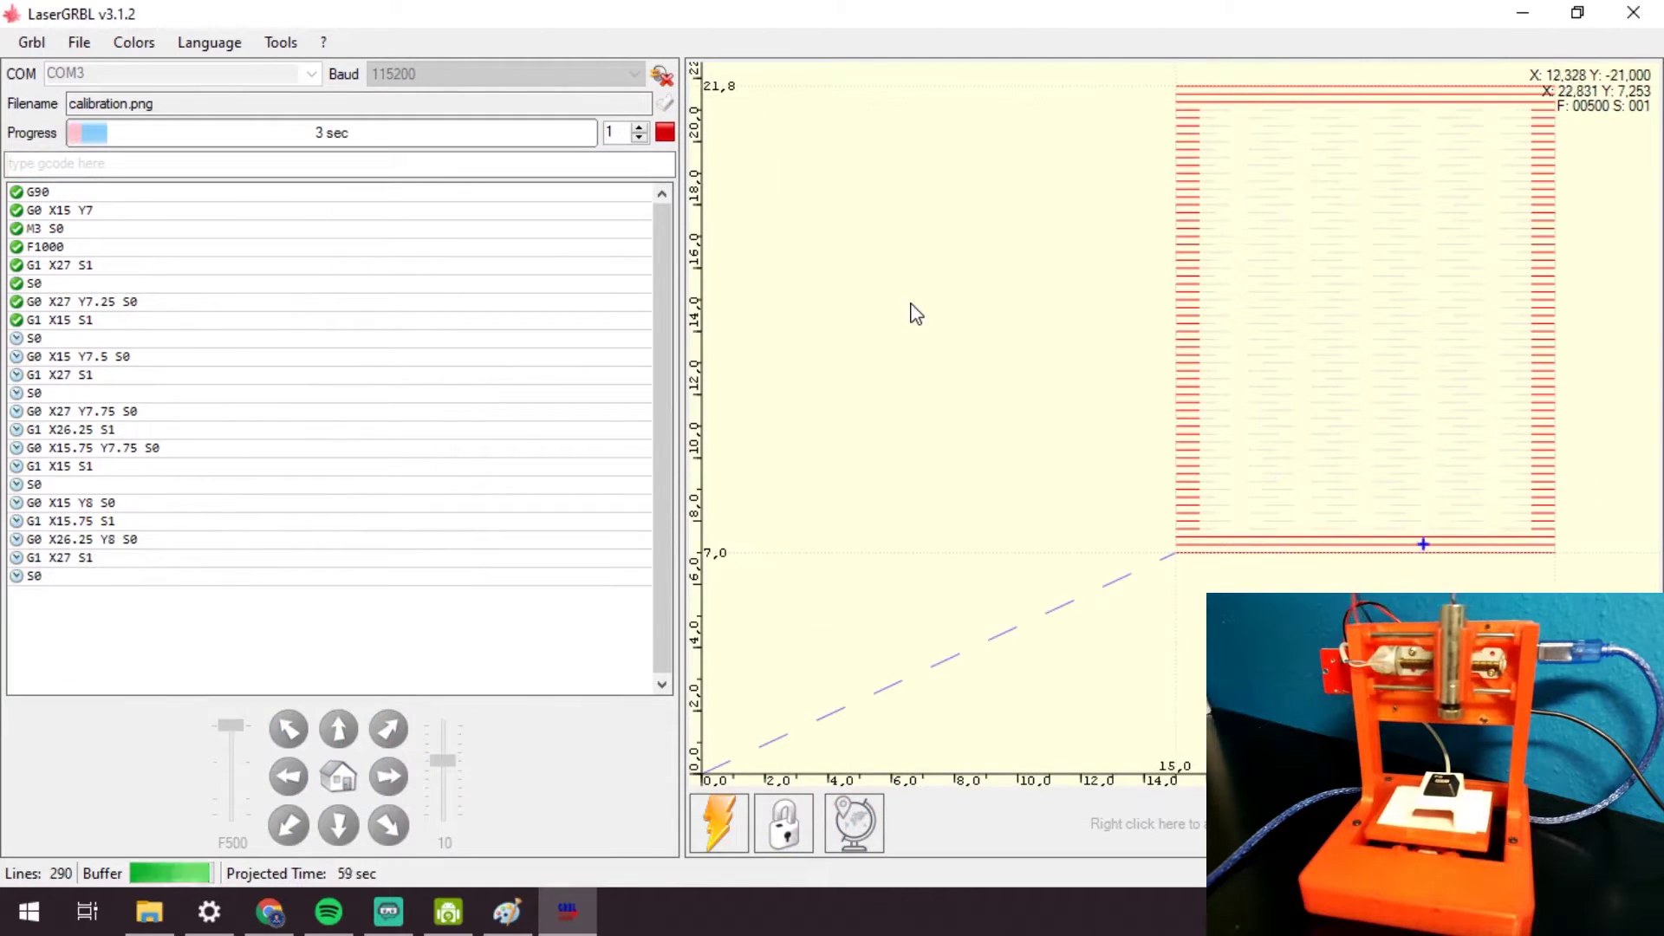
key("Escape")
left_click(878, 538)
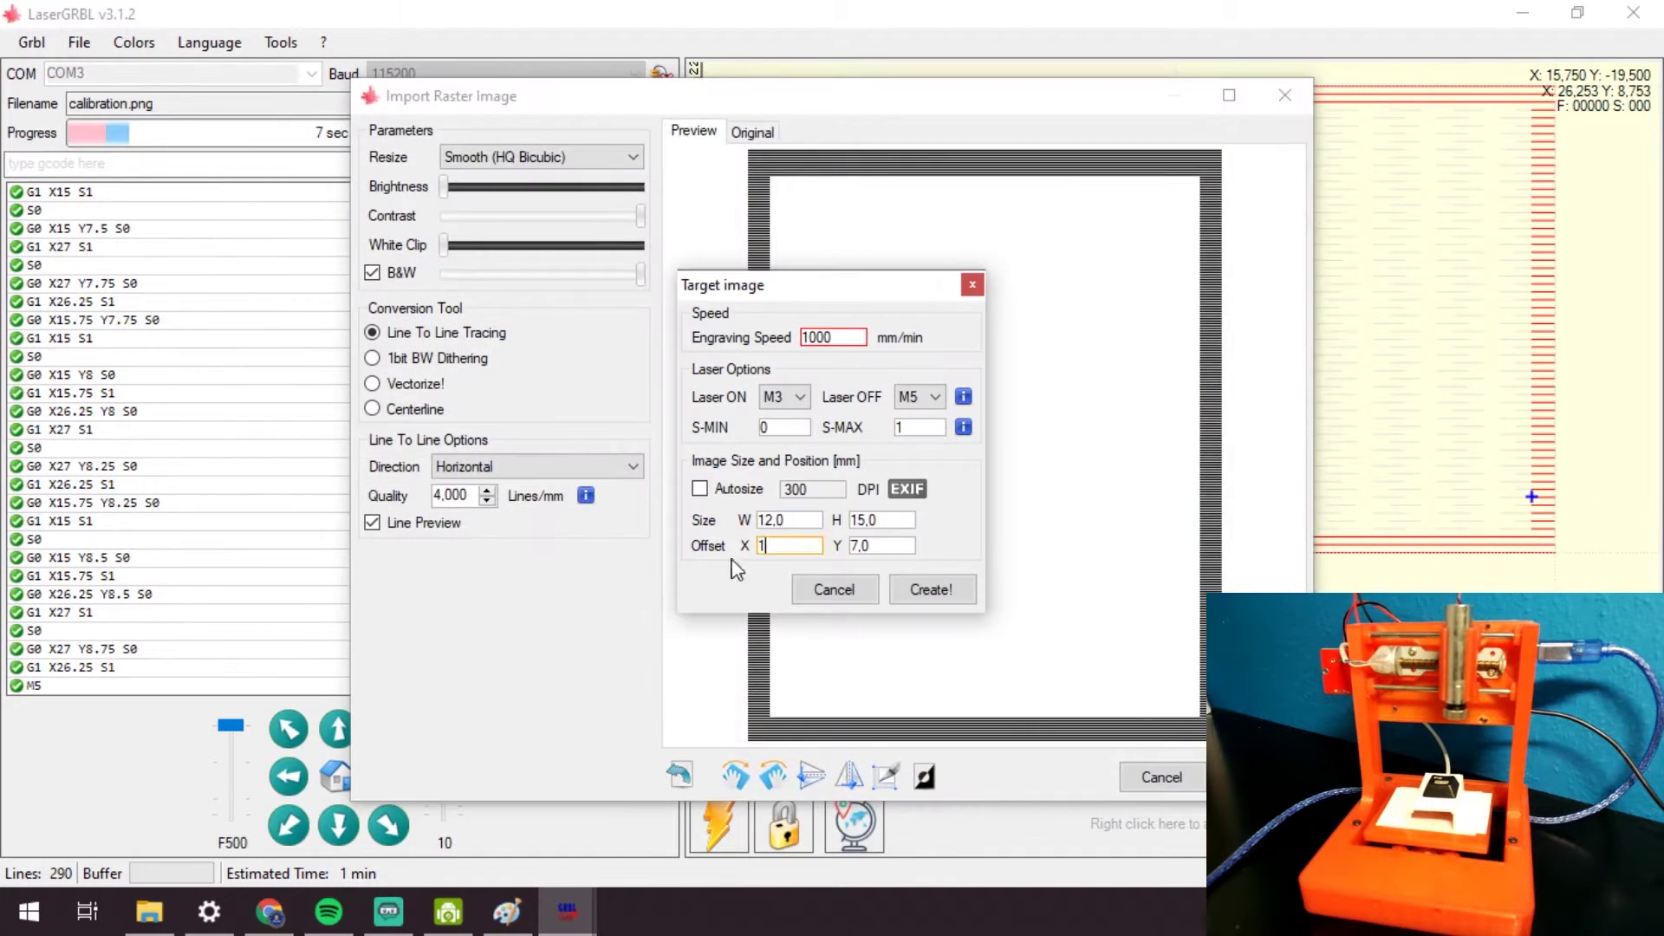
left_click(929, 586)
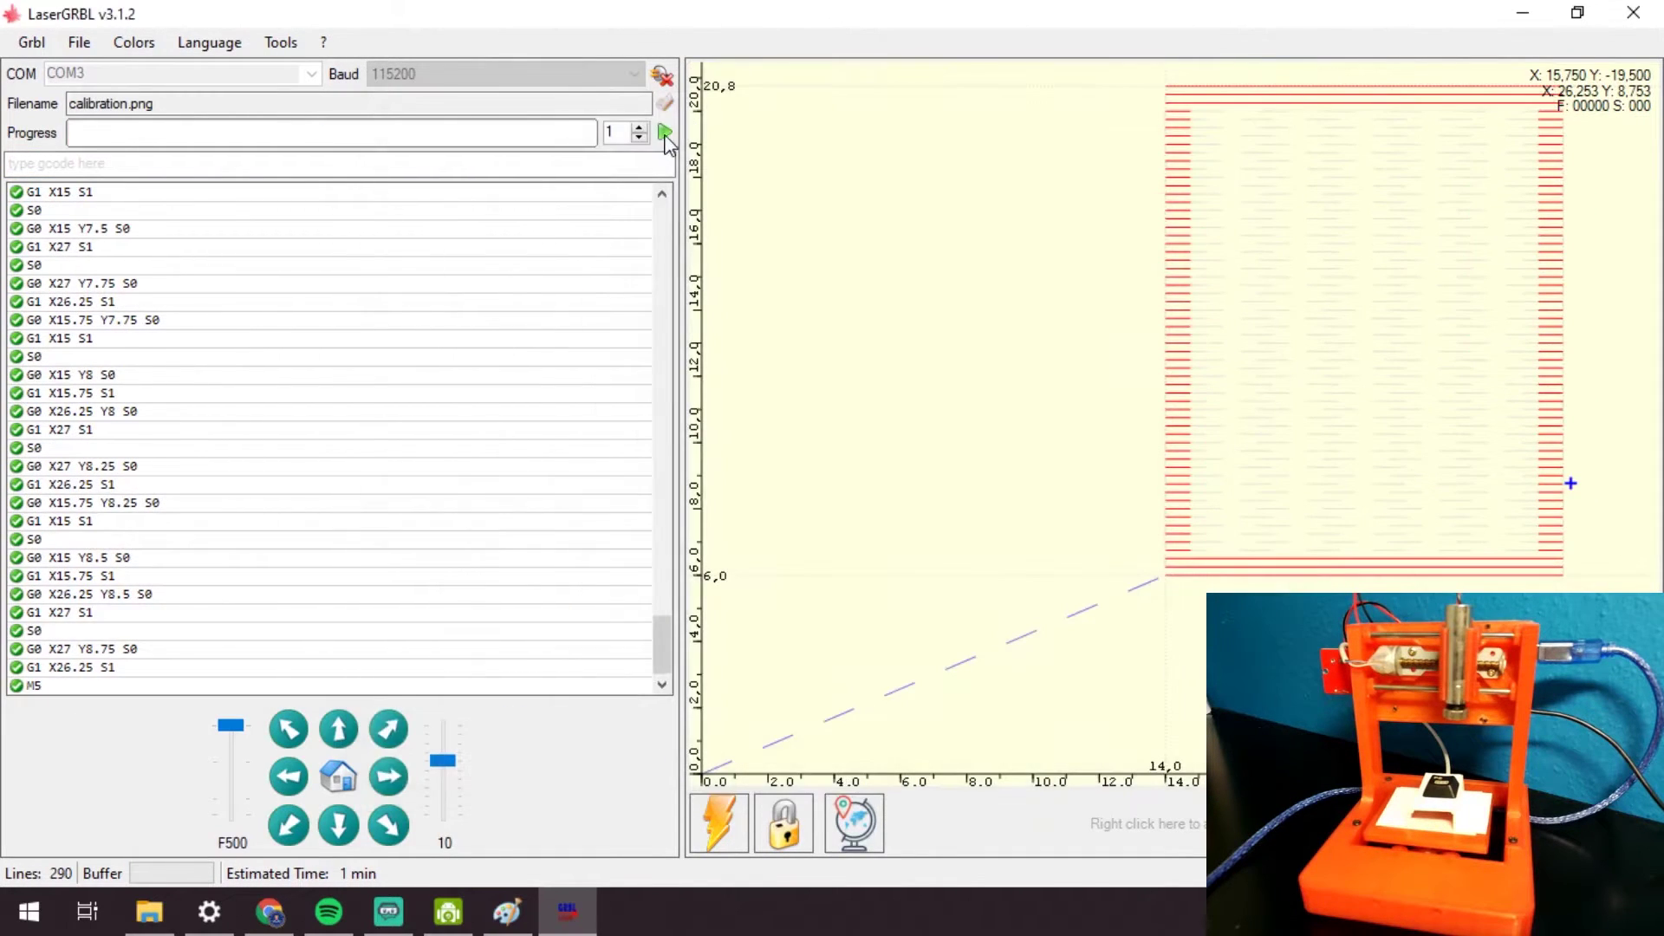
left_click(962, 607)
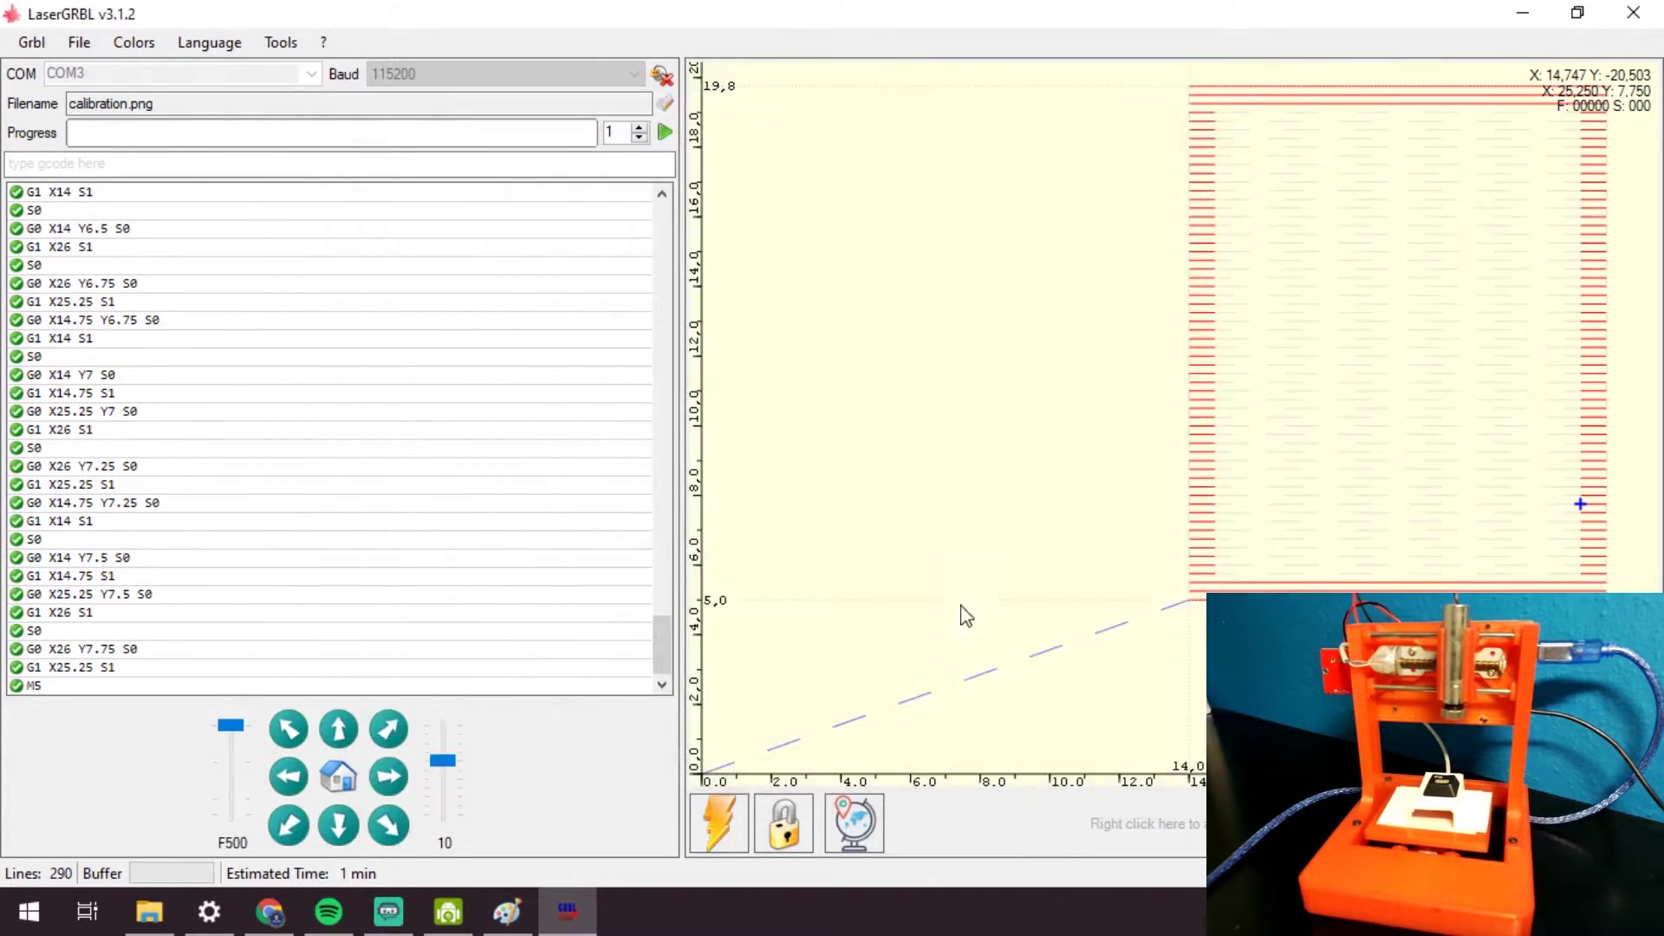
key("Escape")
left_click(878, 538)
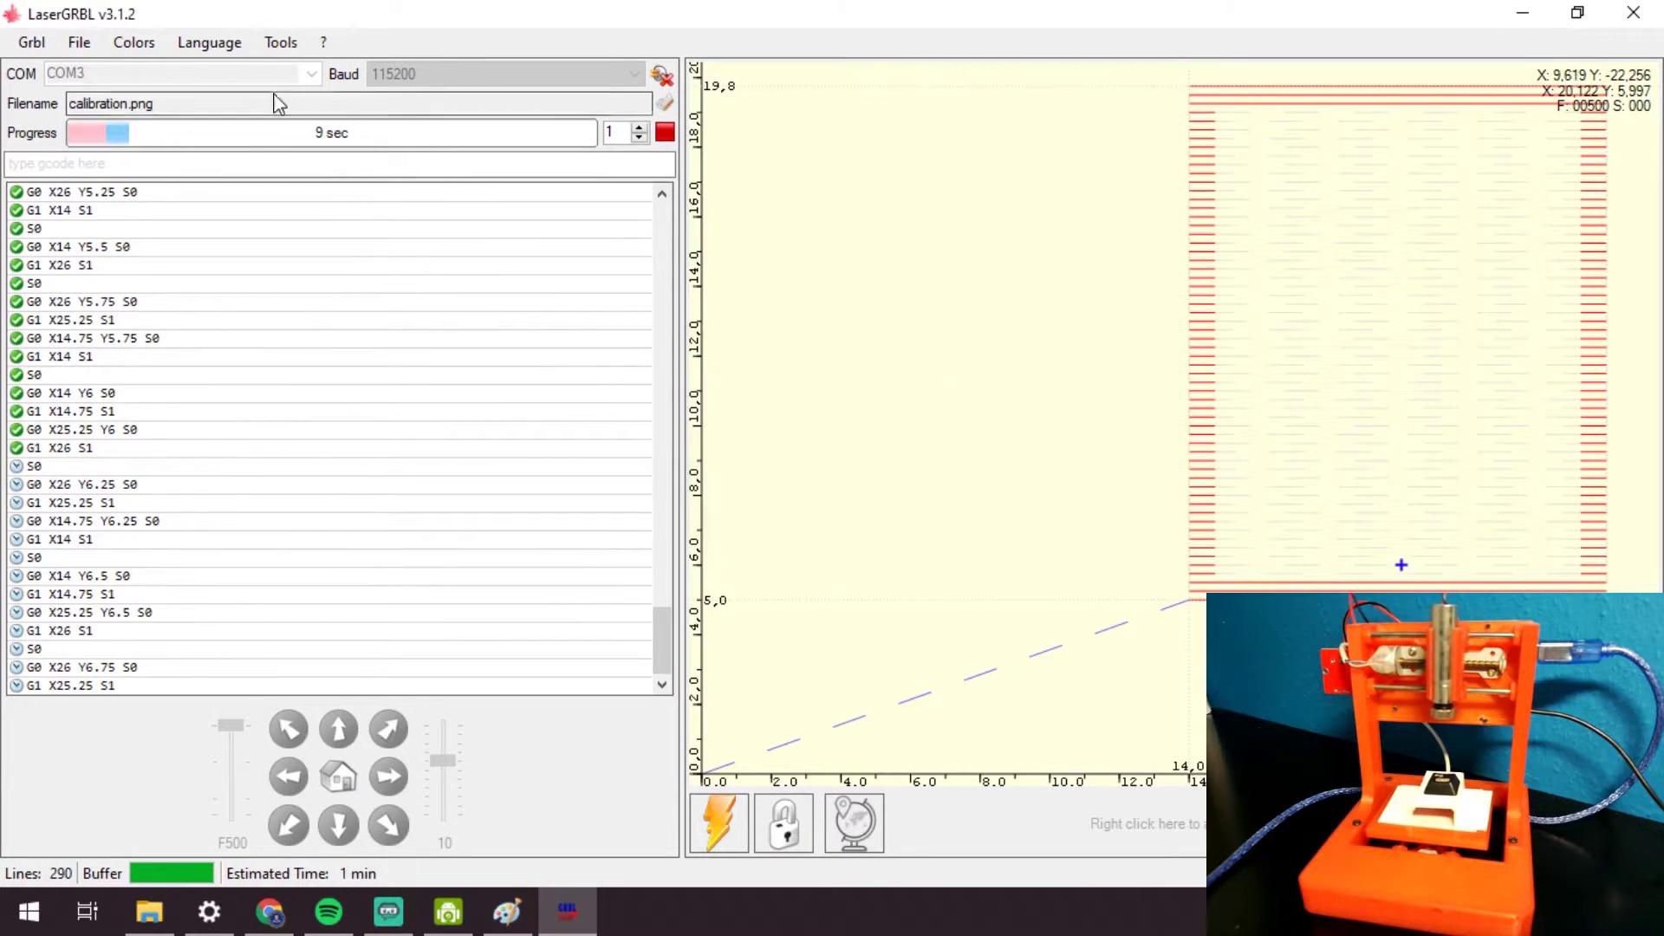
Regenerate the calibration job at offset X 14, Y 5 mm and run it.
left_click(79, 42)
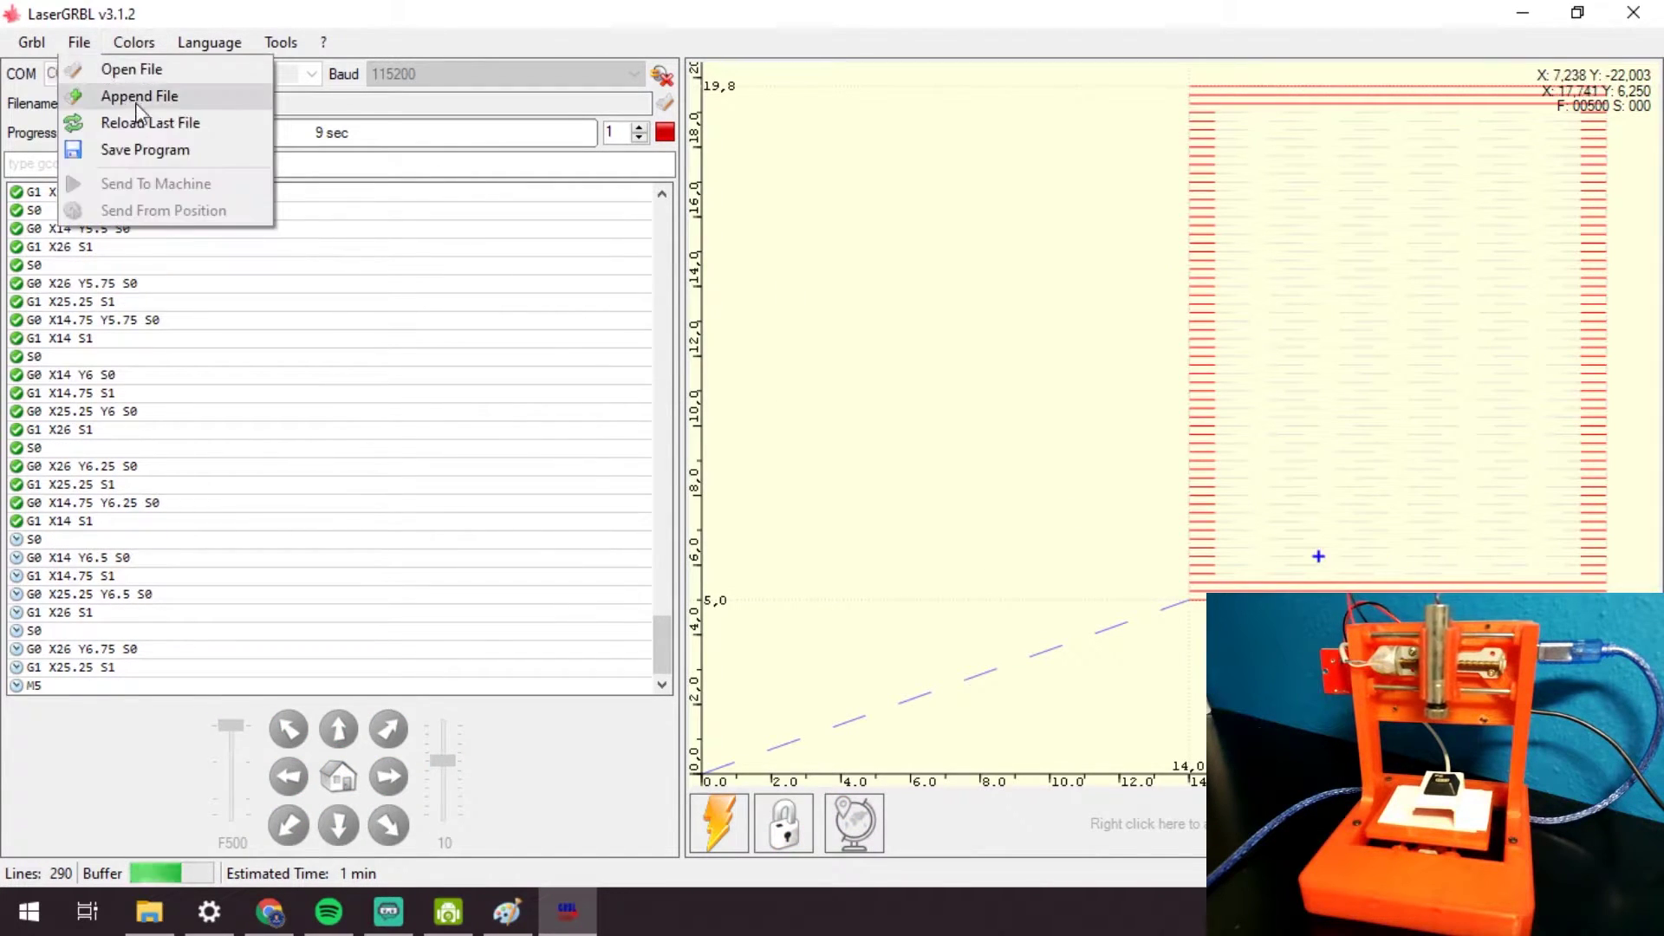
left_click(298, 149)
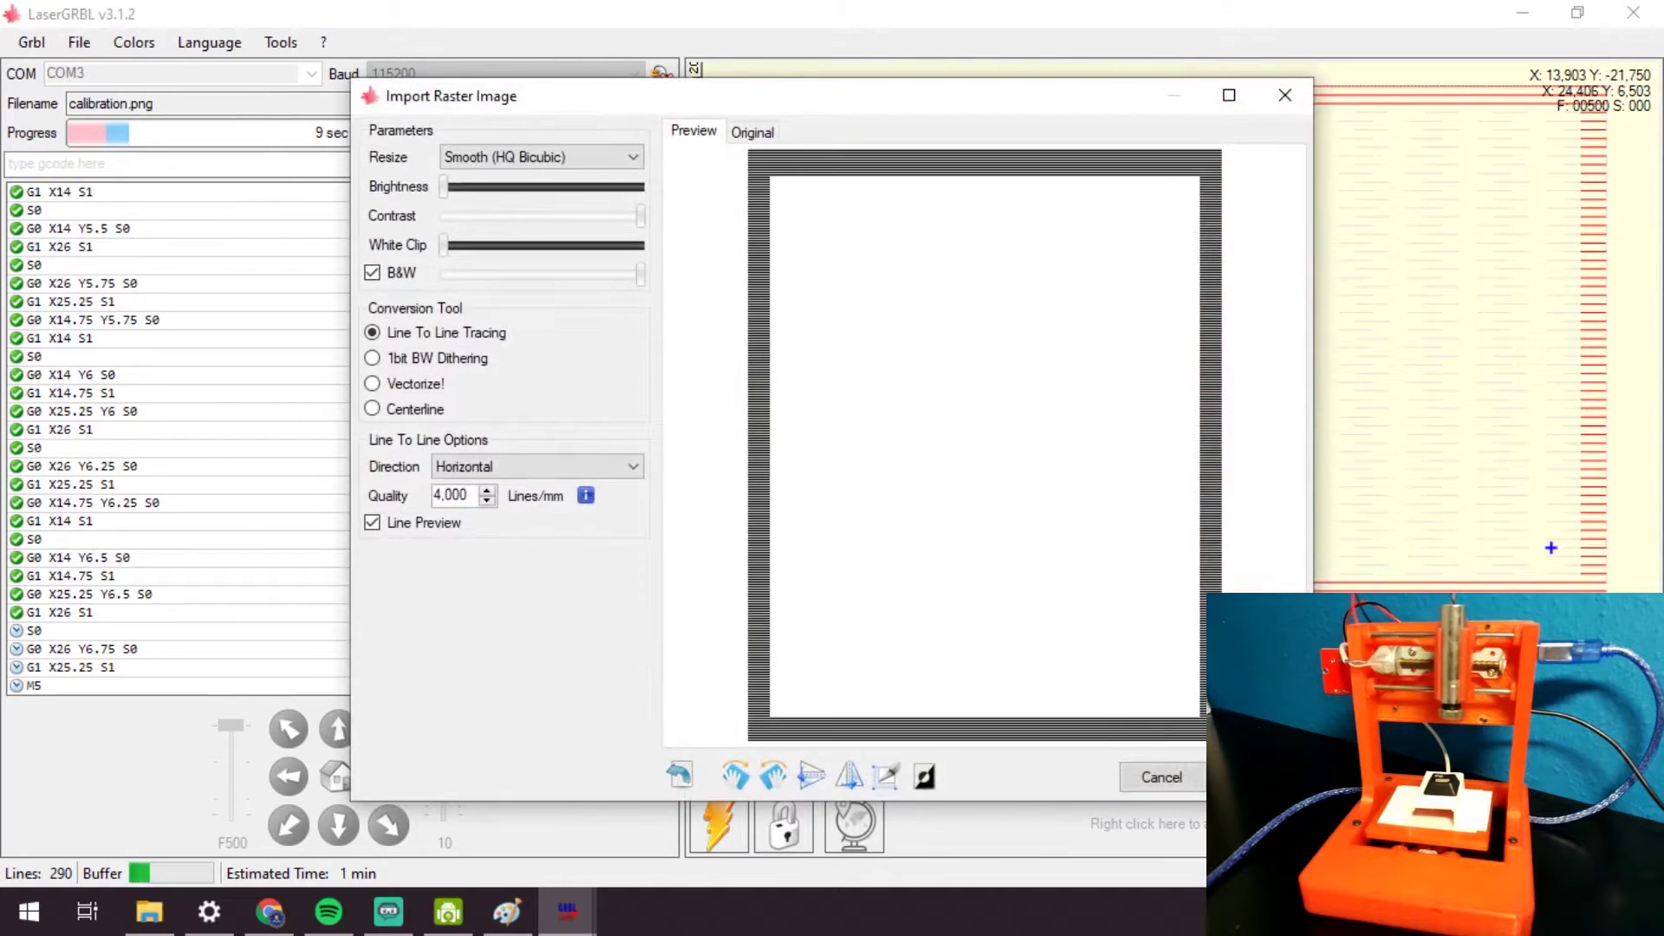
key("Return")
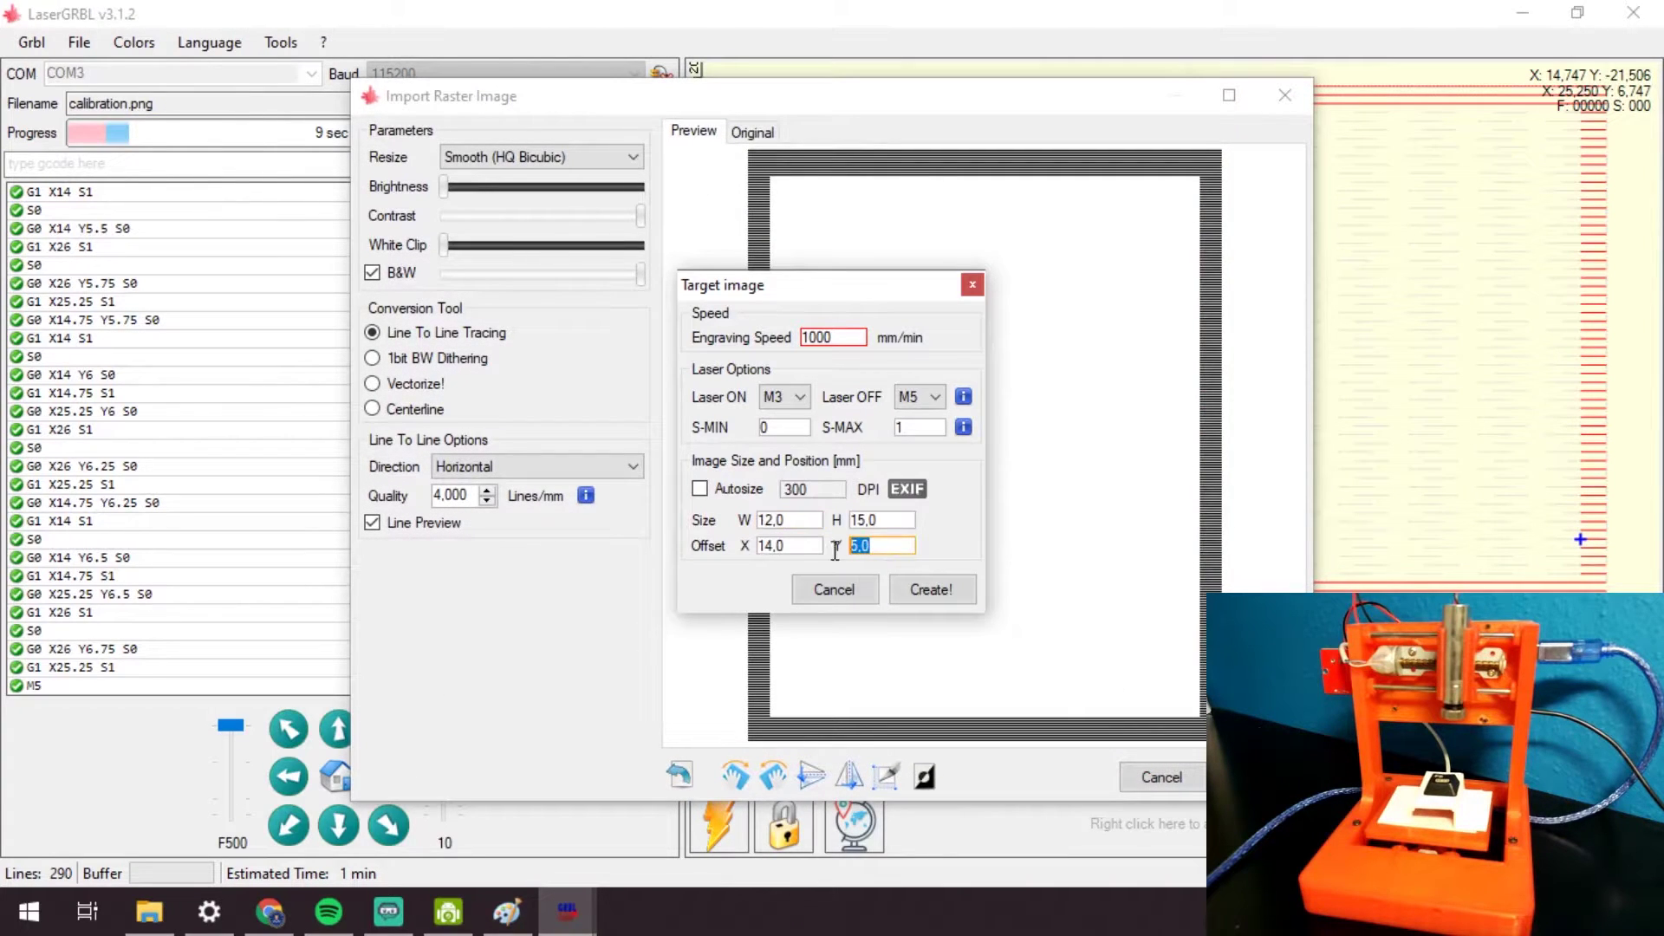
left_click(940, 596)
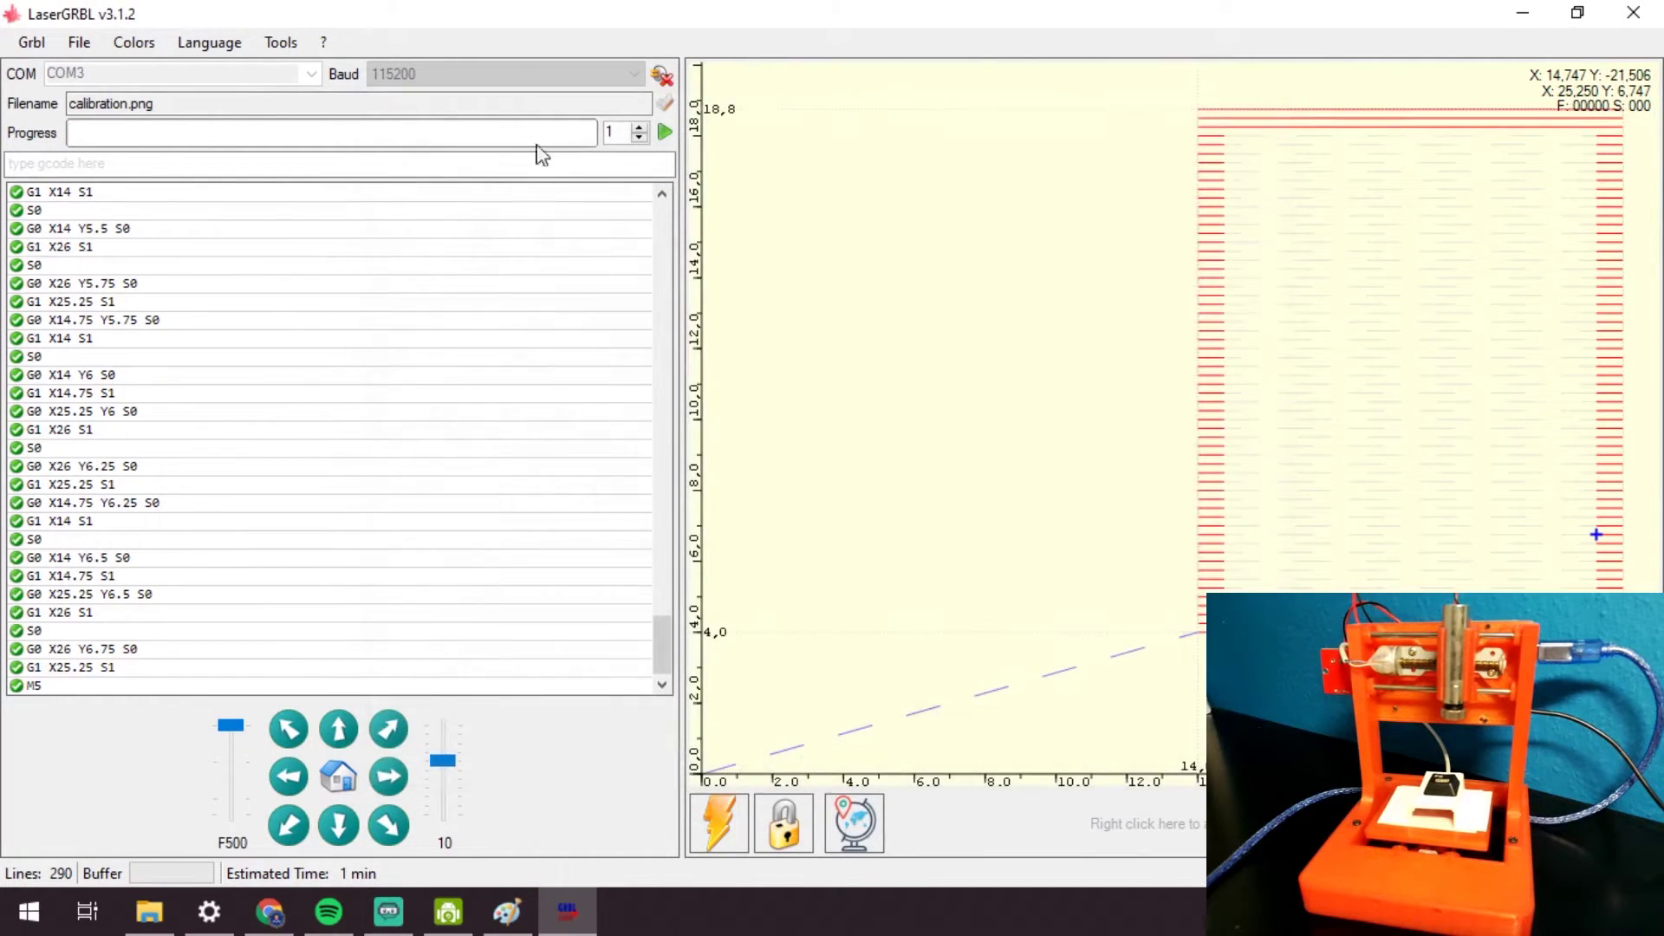
left_click(664, 132)
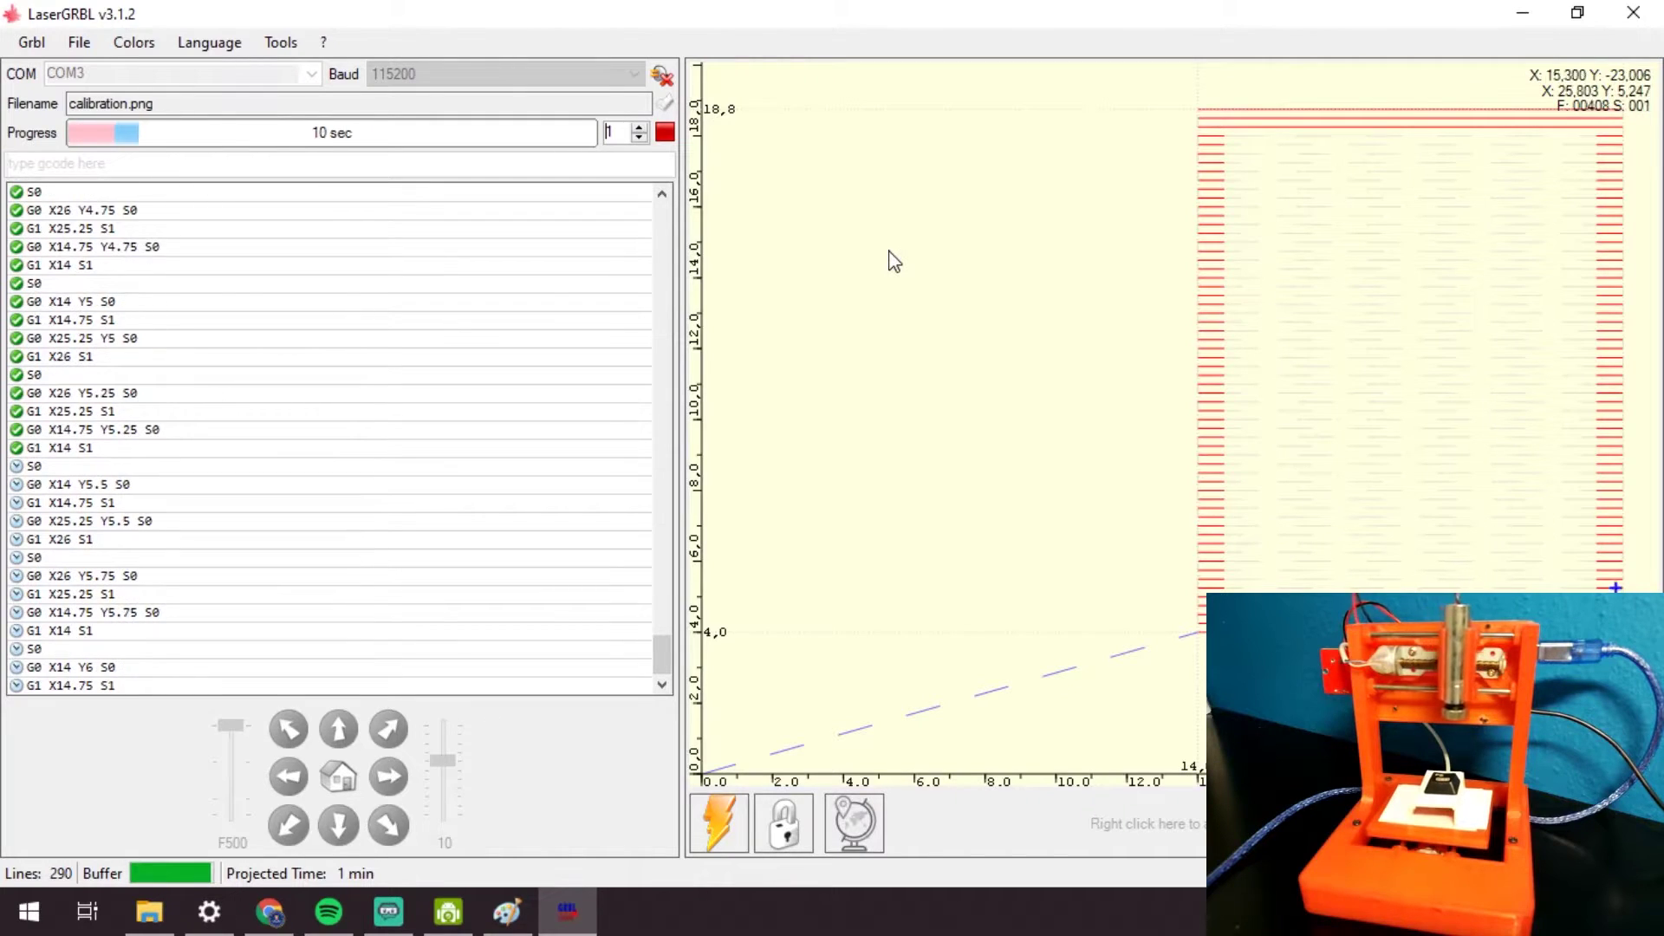
key("ctrl+r")
left_click(780, 535)
key("Escape")
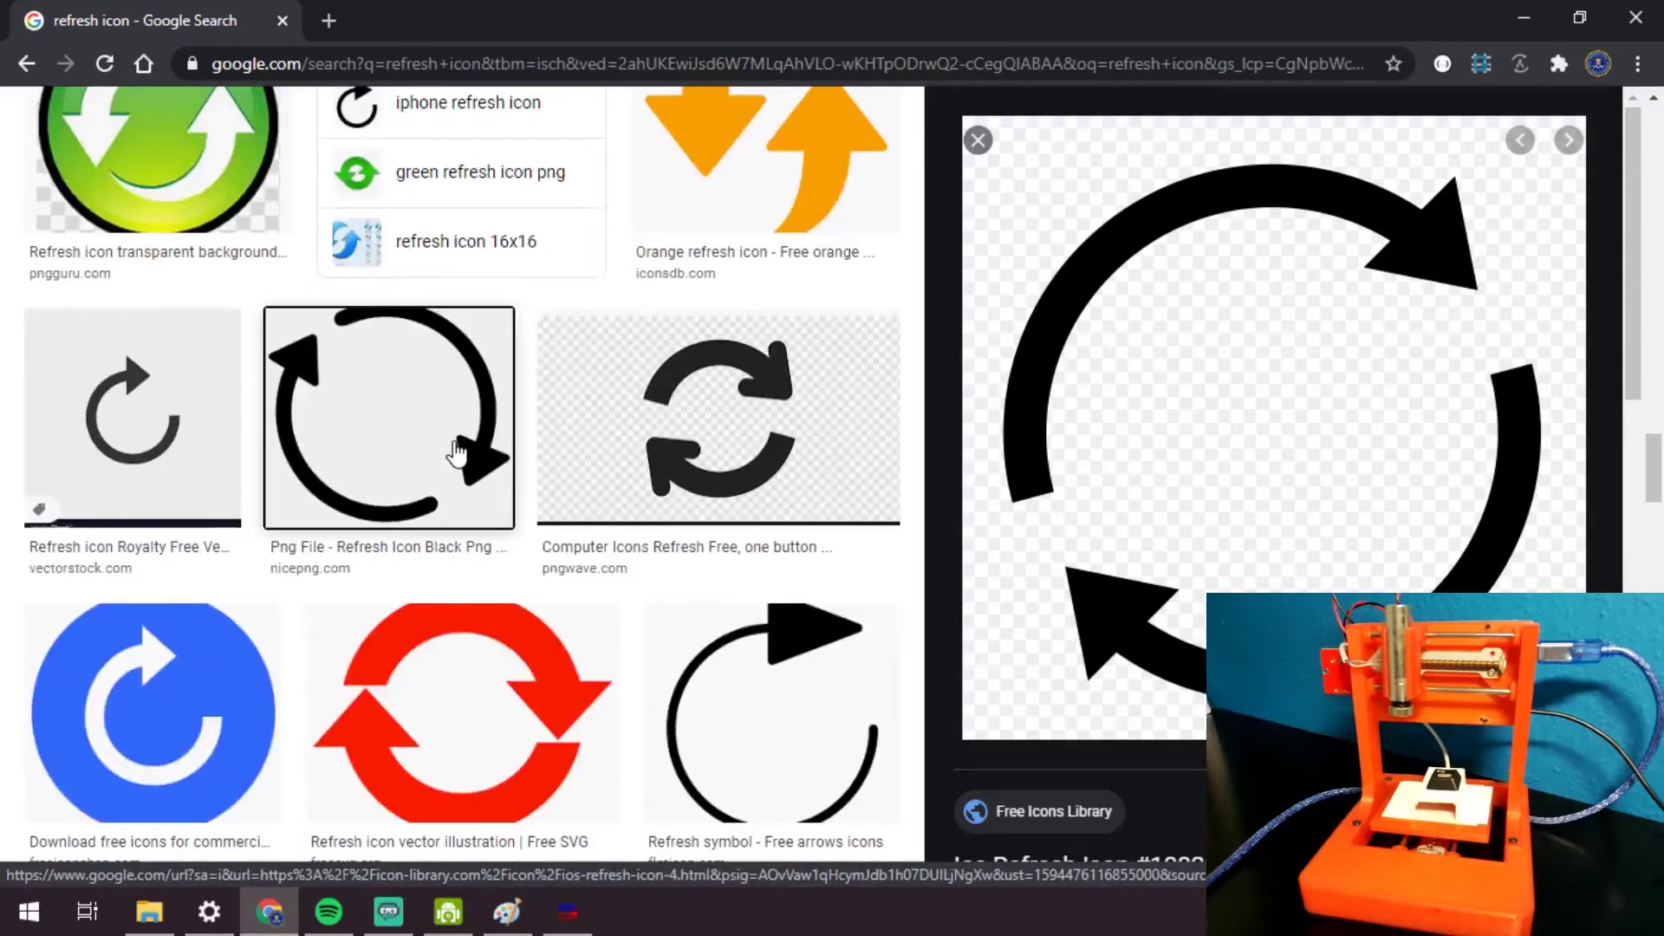
Copy the black circular-arrows refresh icon image from the browser.
left_click(466, 450)
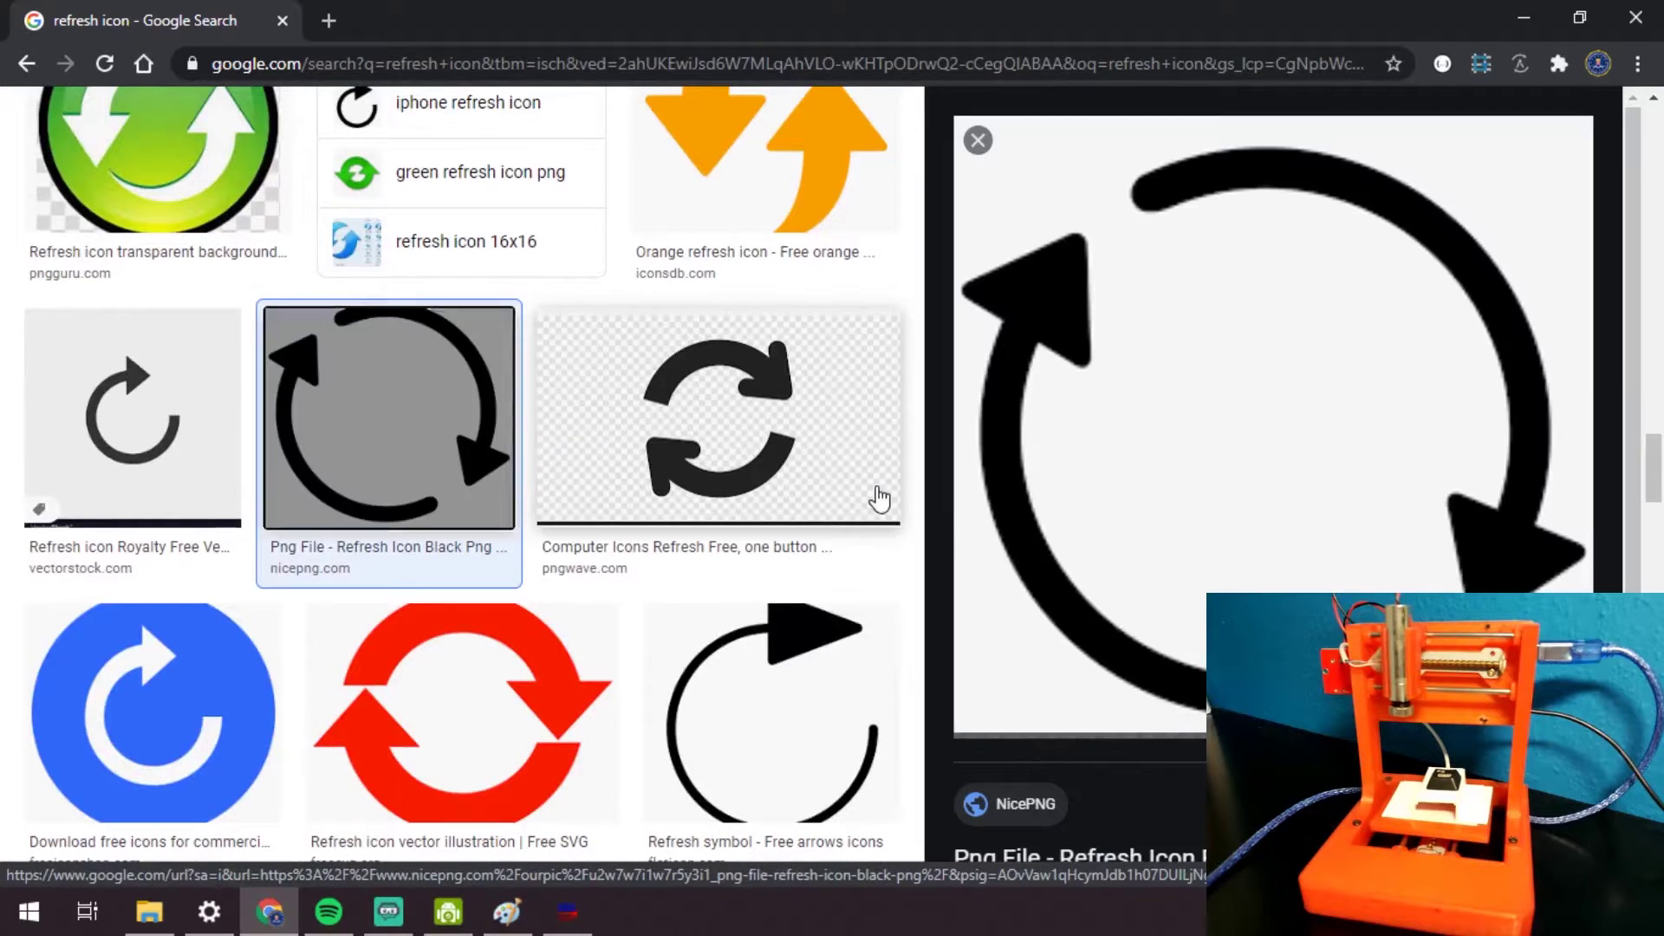
right_click(1166, 475)
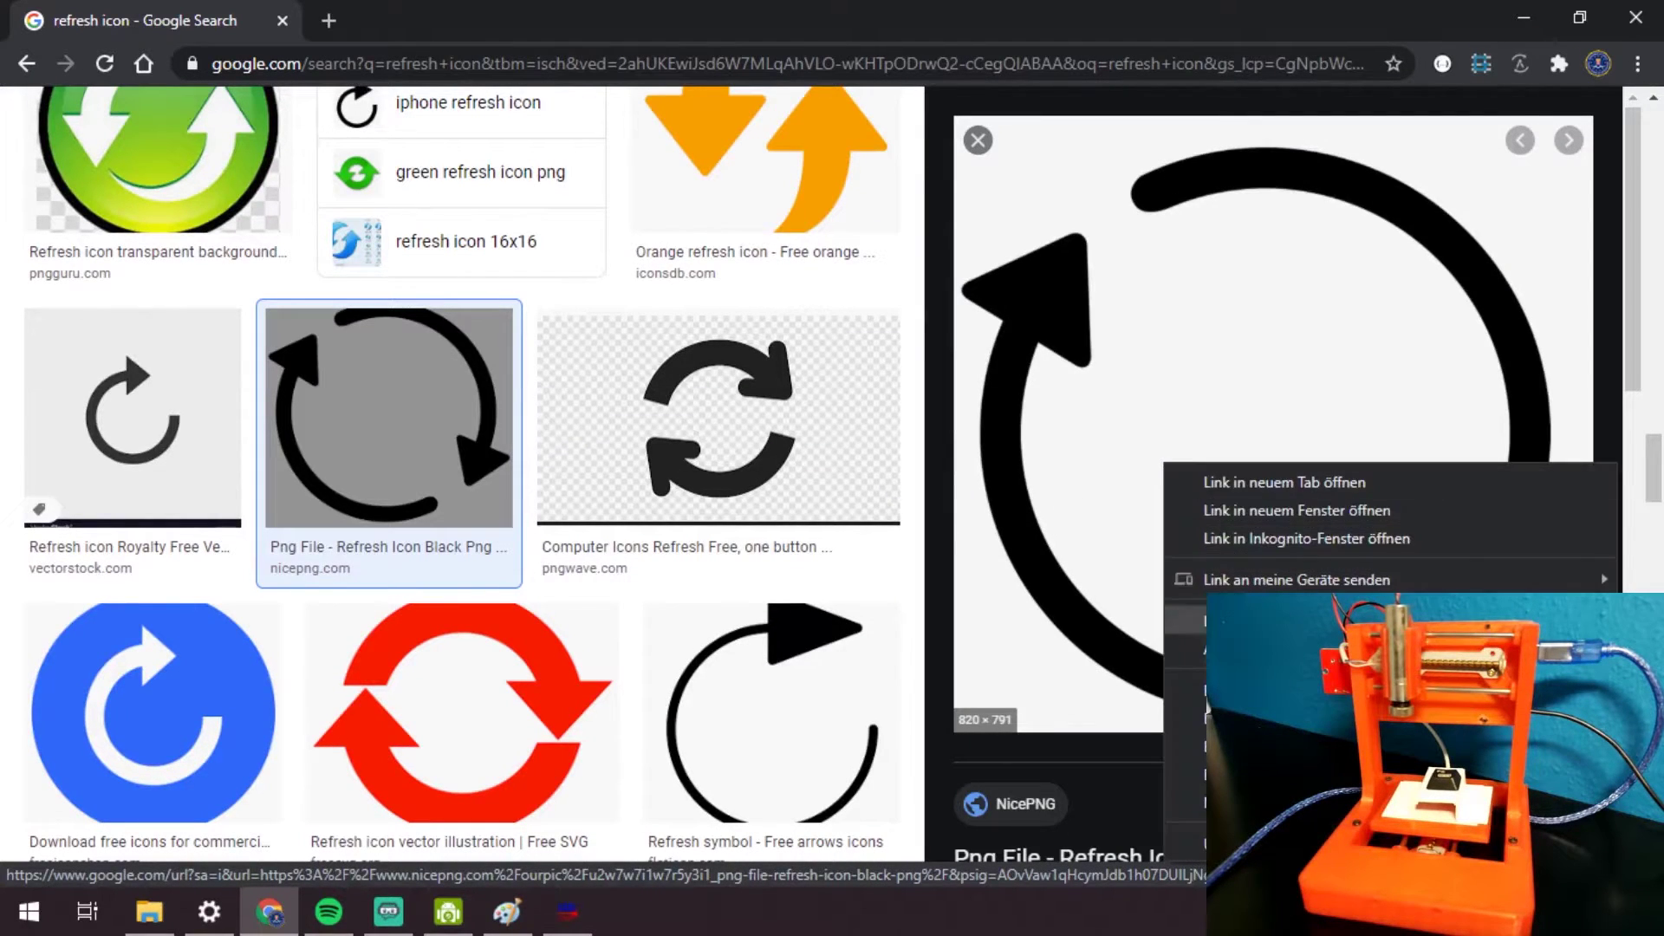
left_click(1186, 736)
Paste the refresh icon into Paint, shrink it to 532 × 508 px and shift it right.
mouse_move(509, 927)
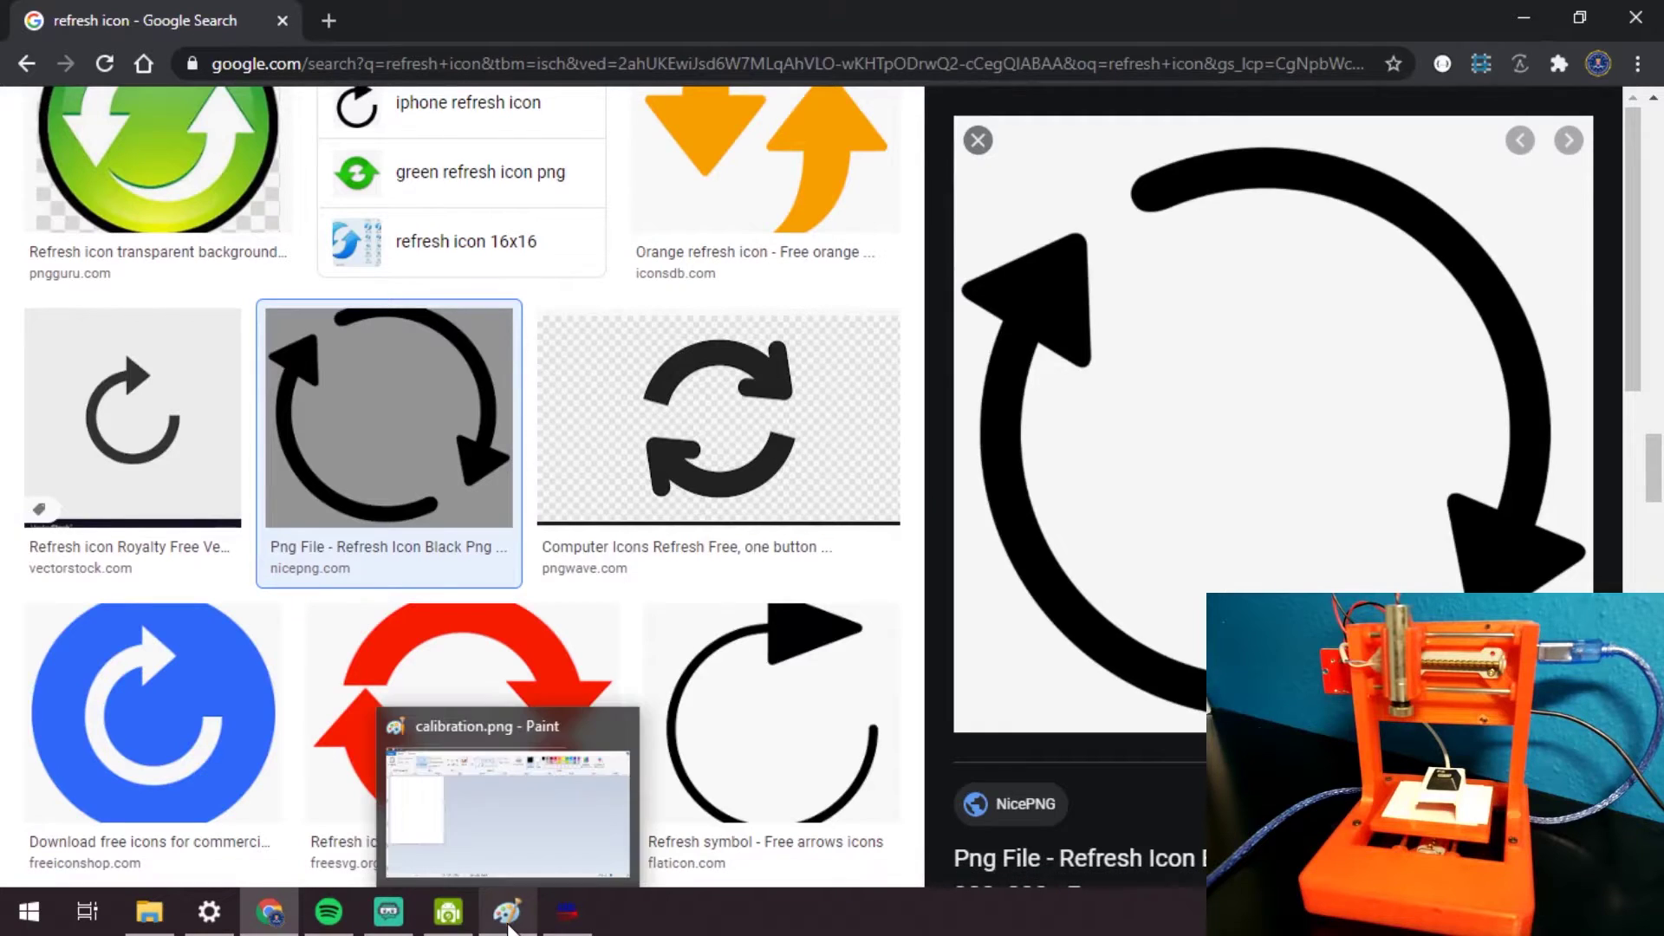
left_click(509, 928)
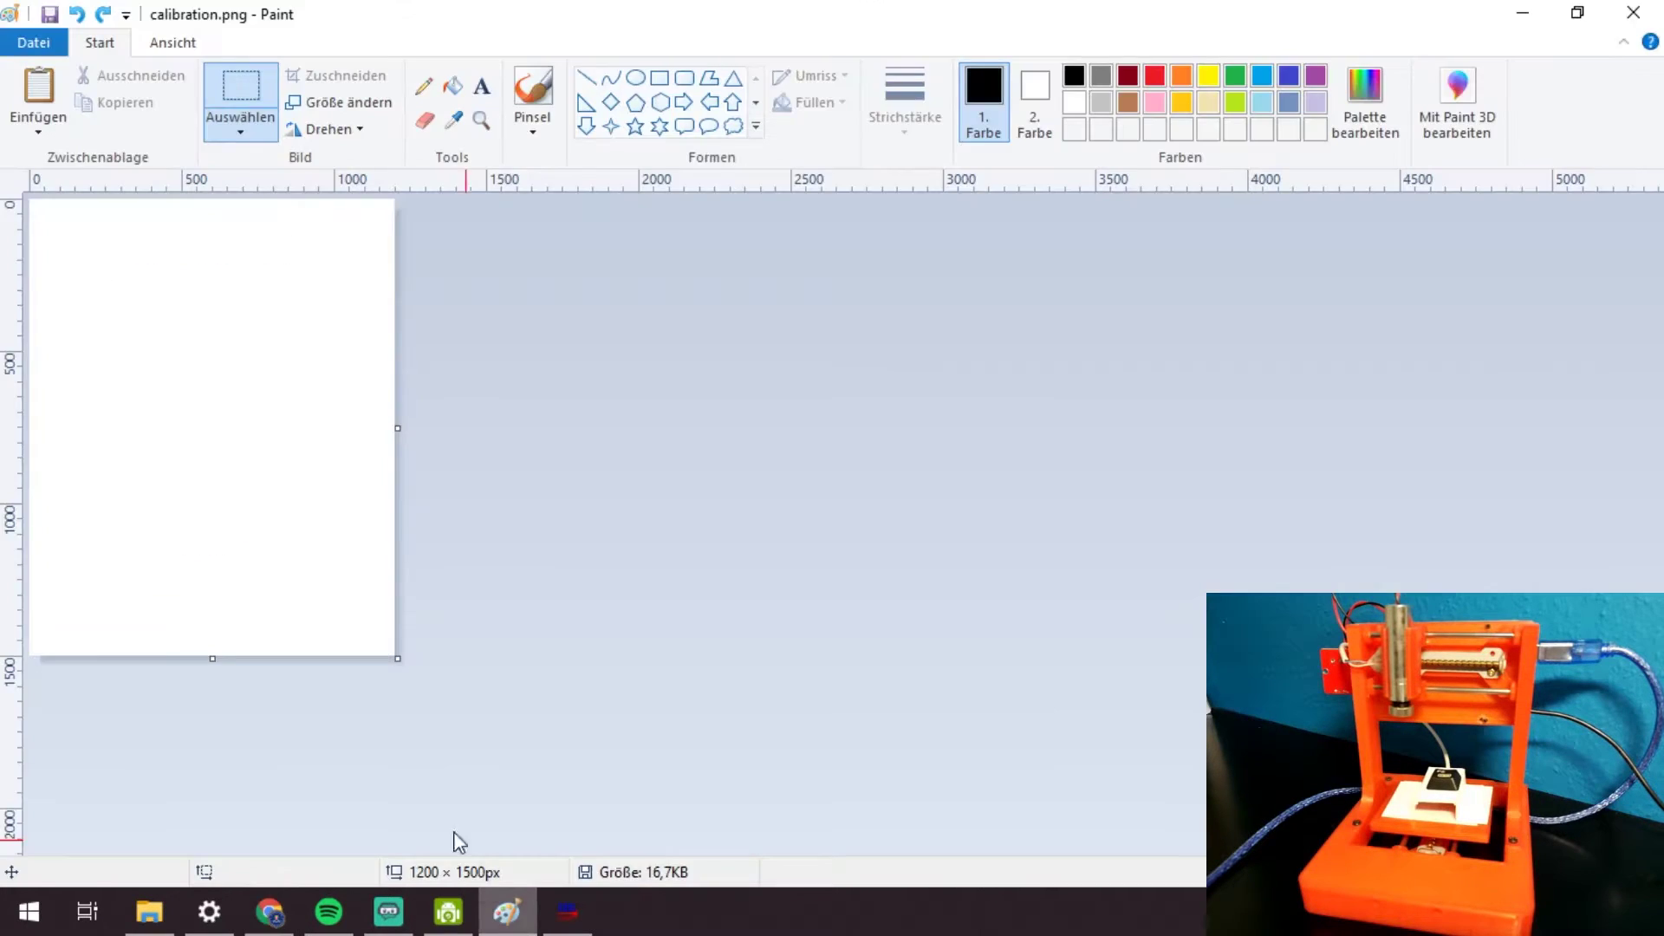
key("ctrl+v")
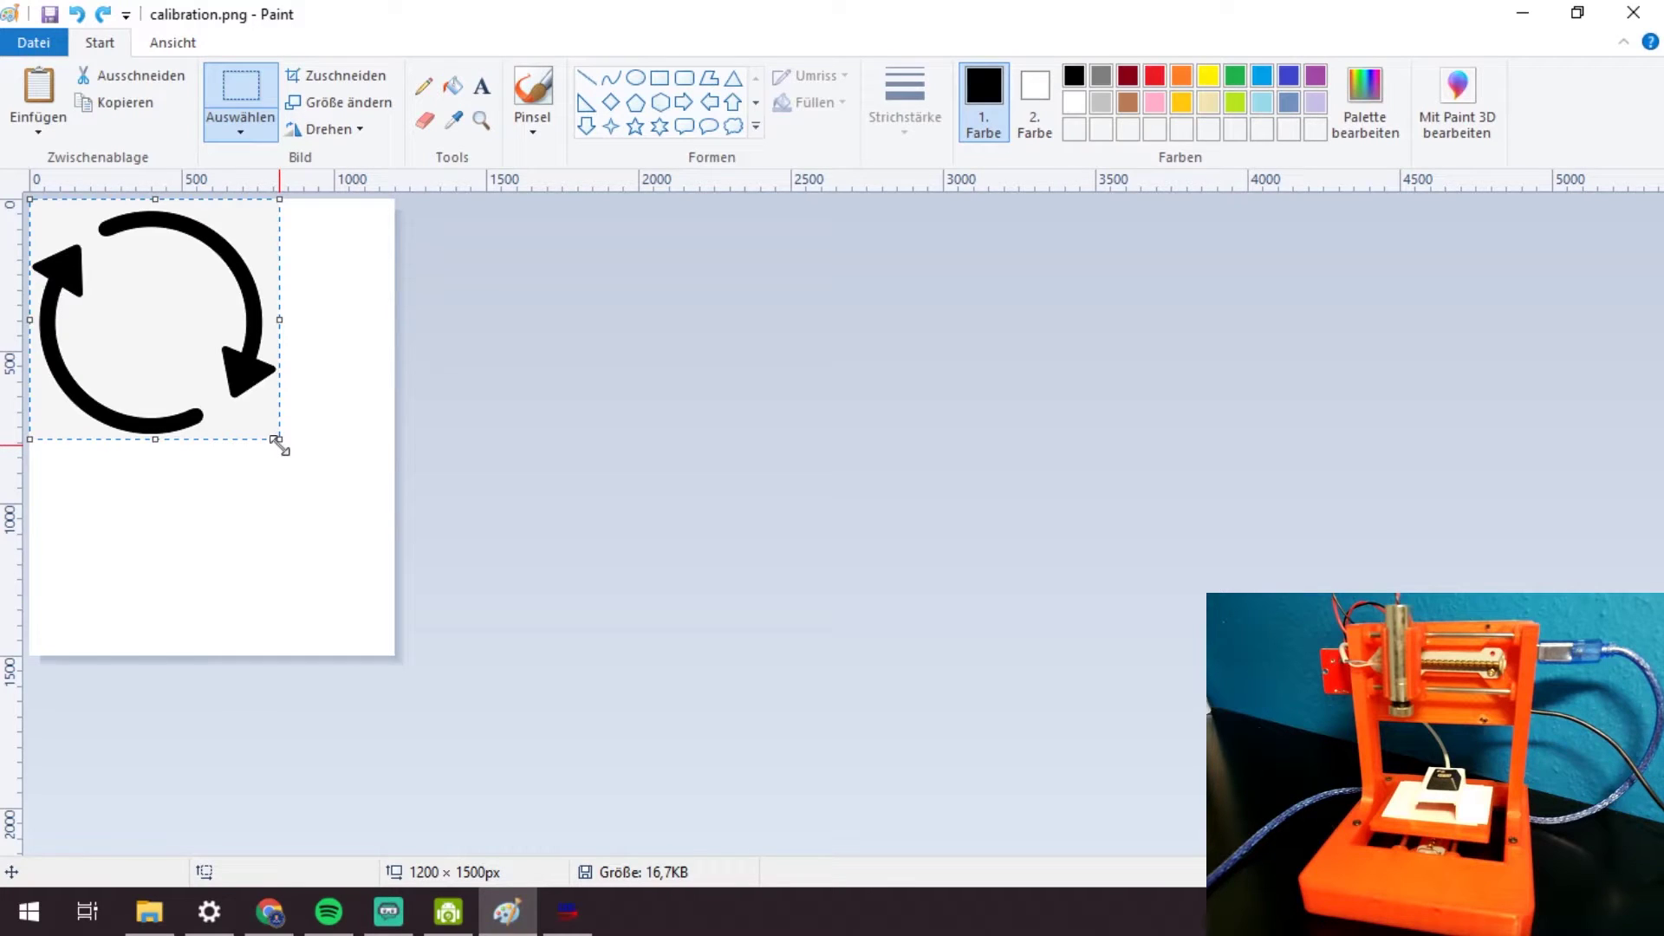
left_click_drag(279, 445, 230, 390)
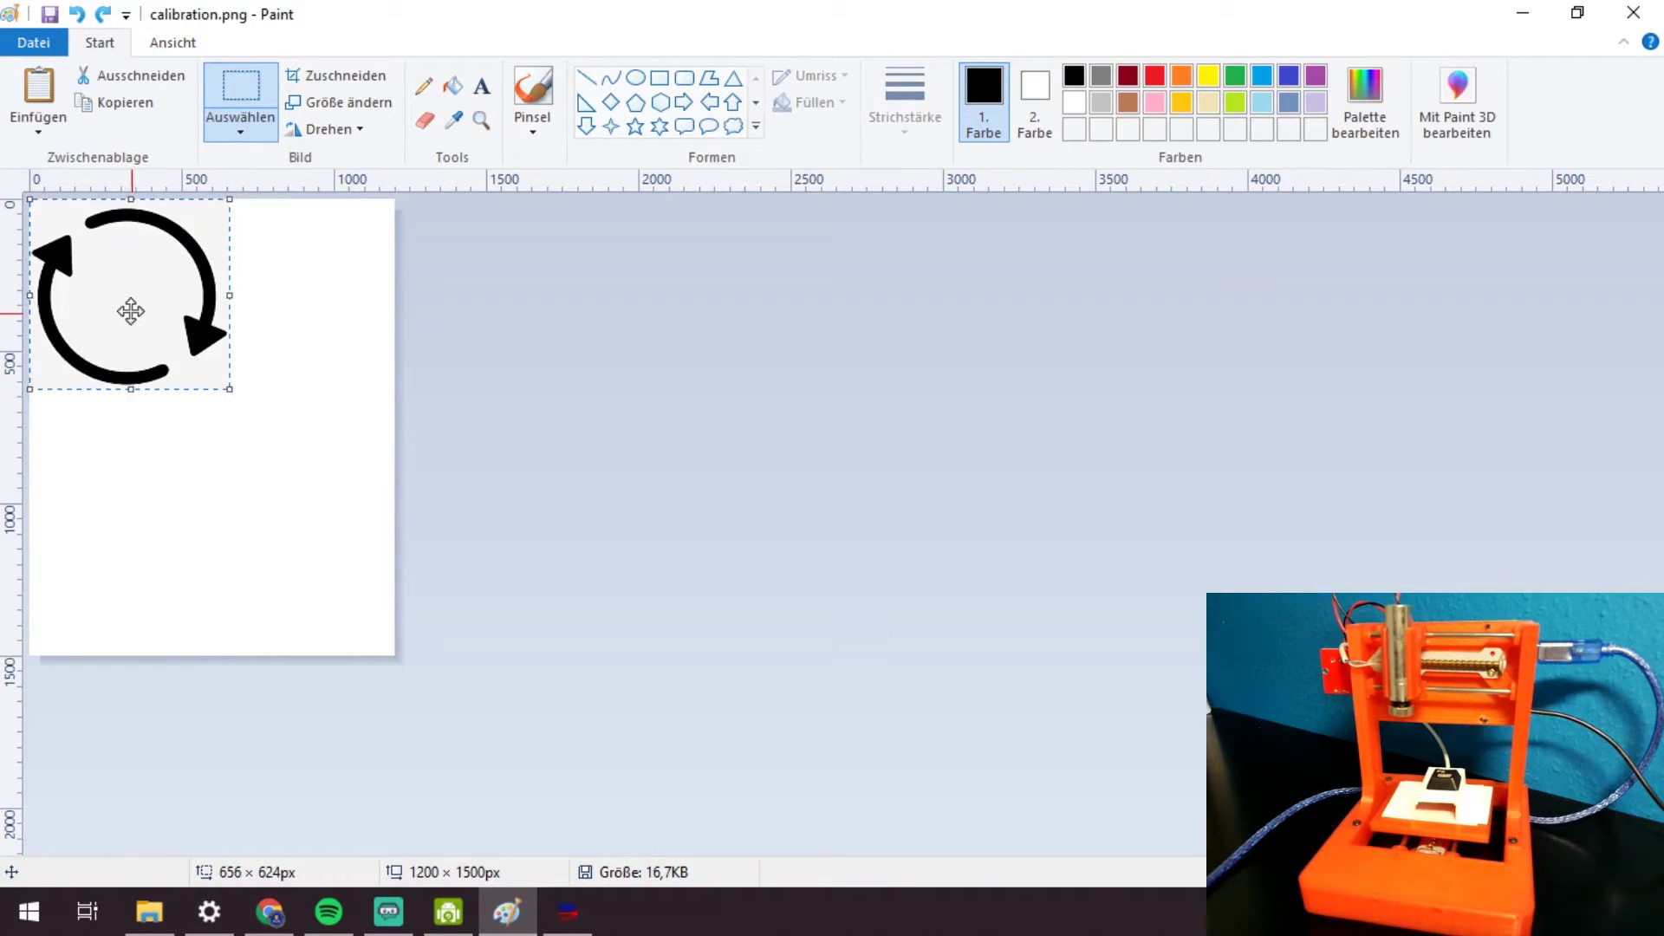
left_click_drag(131, 311, 290, 316)
left_click_drag(388, 395, 346, 356)
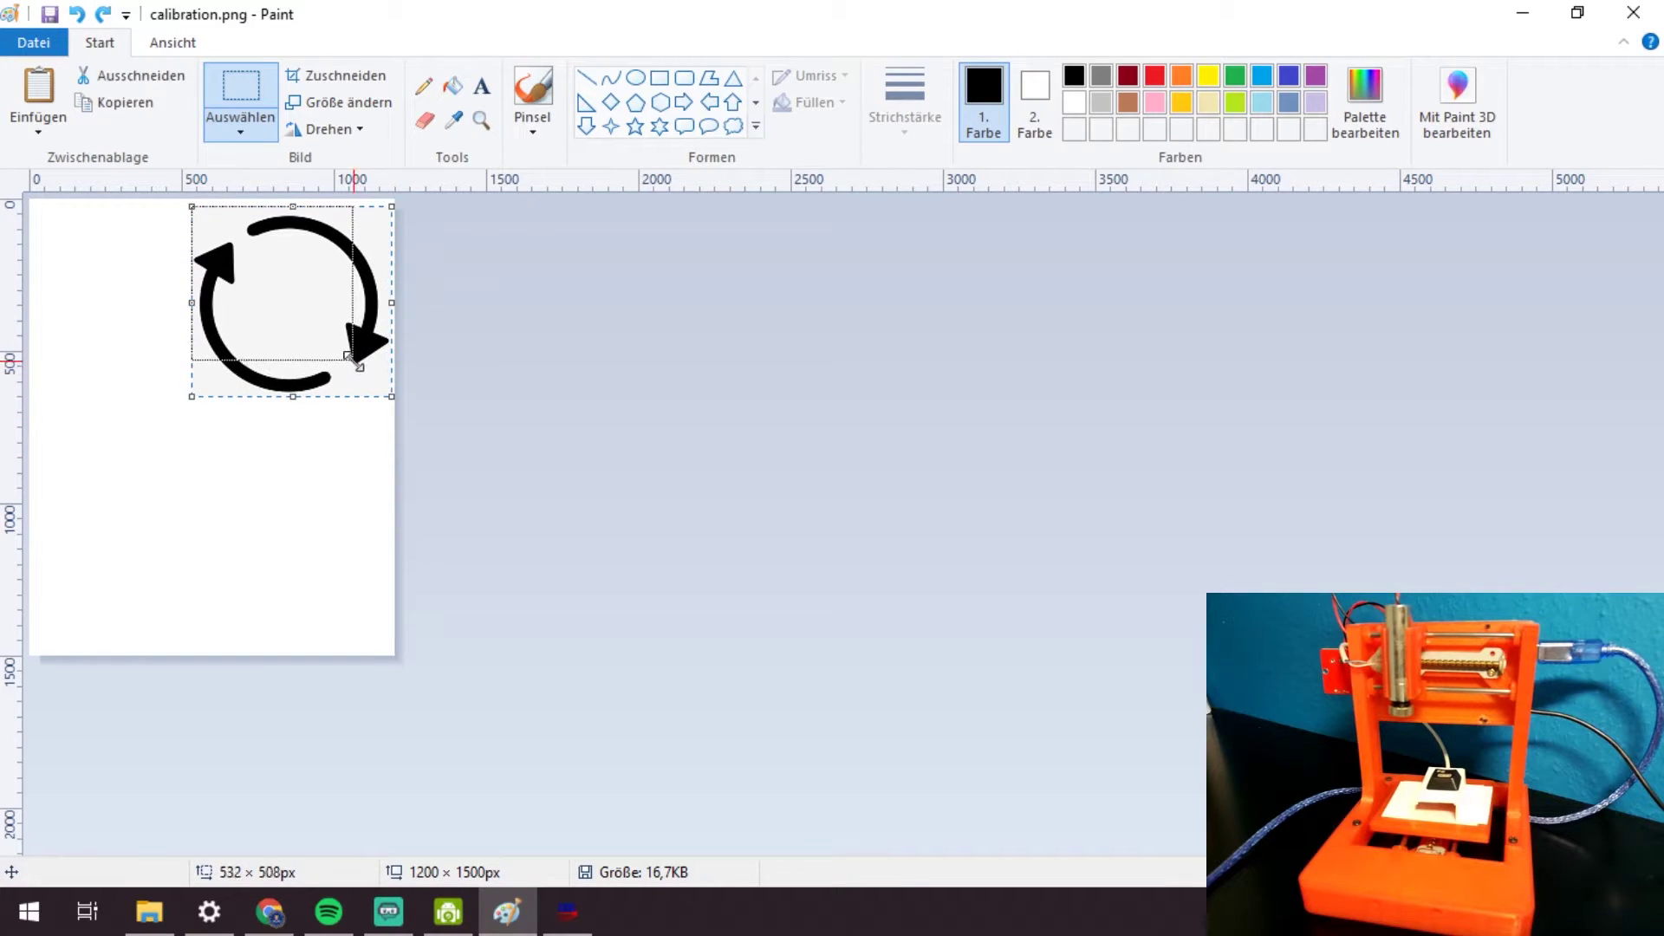
left_click_drag(268, 297, 292, 313)
left_click(686, 399)
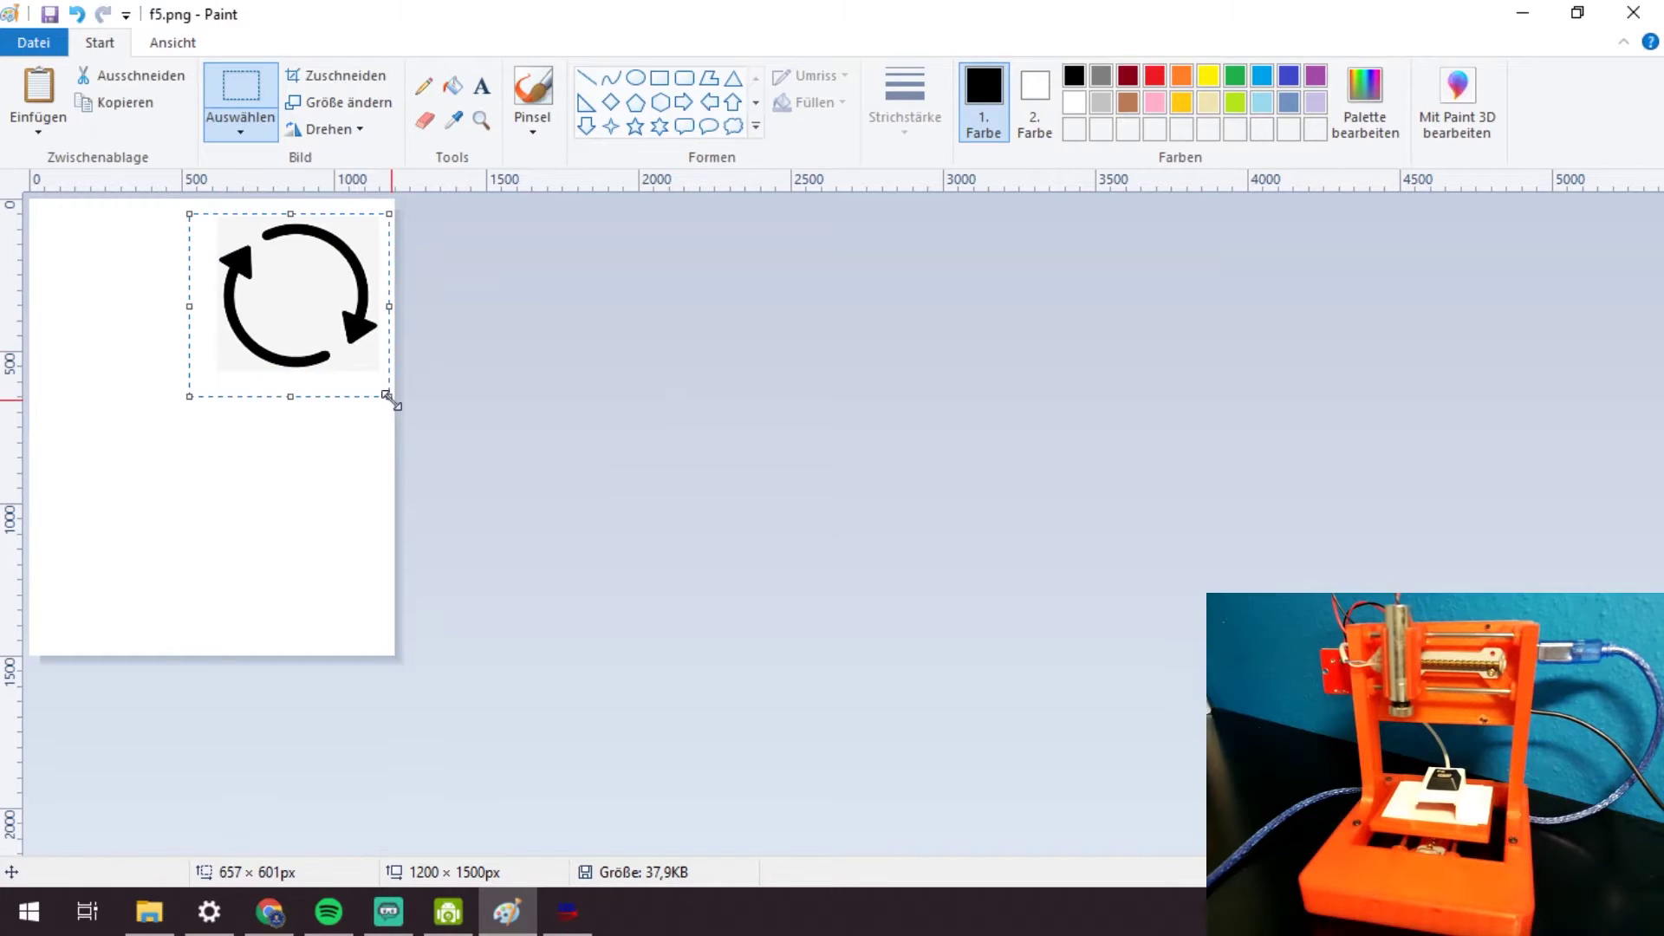
Resize the icon to 464 × 428 px and nudge it into the canvas's upper-right area.
left_click_drag(389, 396, 330, 348)
left_click_drag(252, 278, 294, 311)
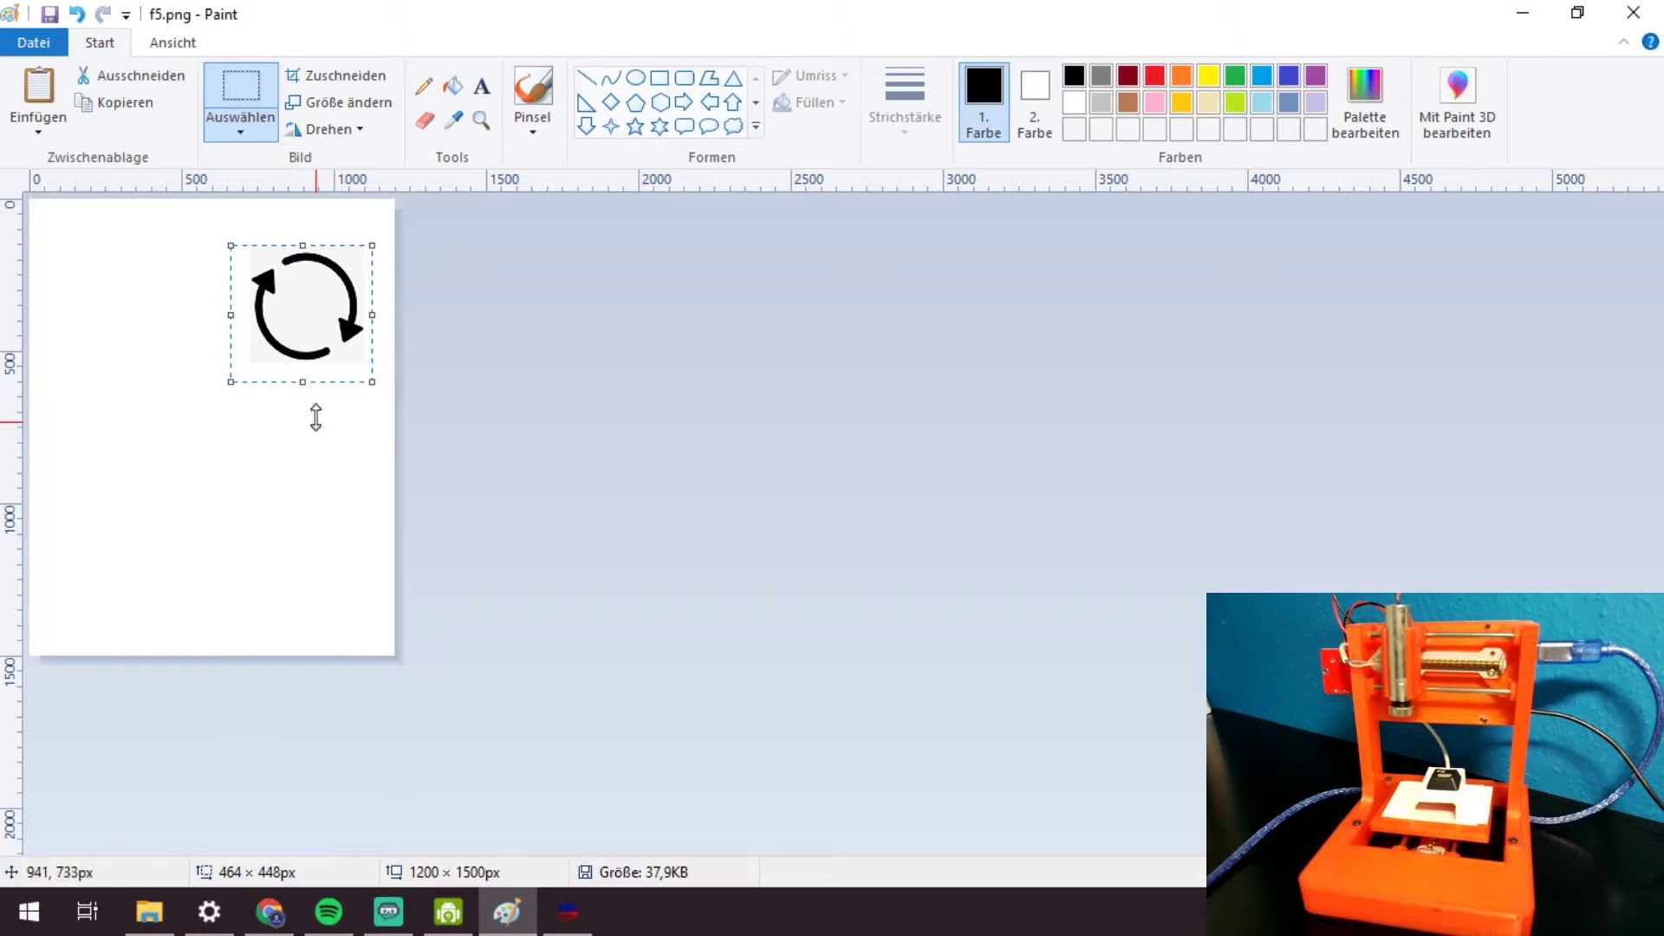
left_click_drag(299, 381, 298, 375)
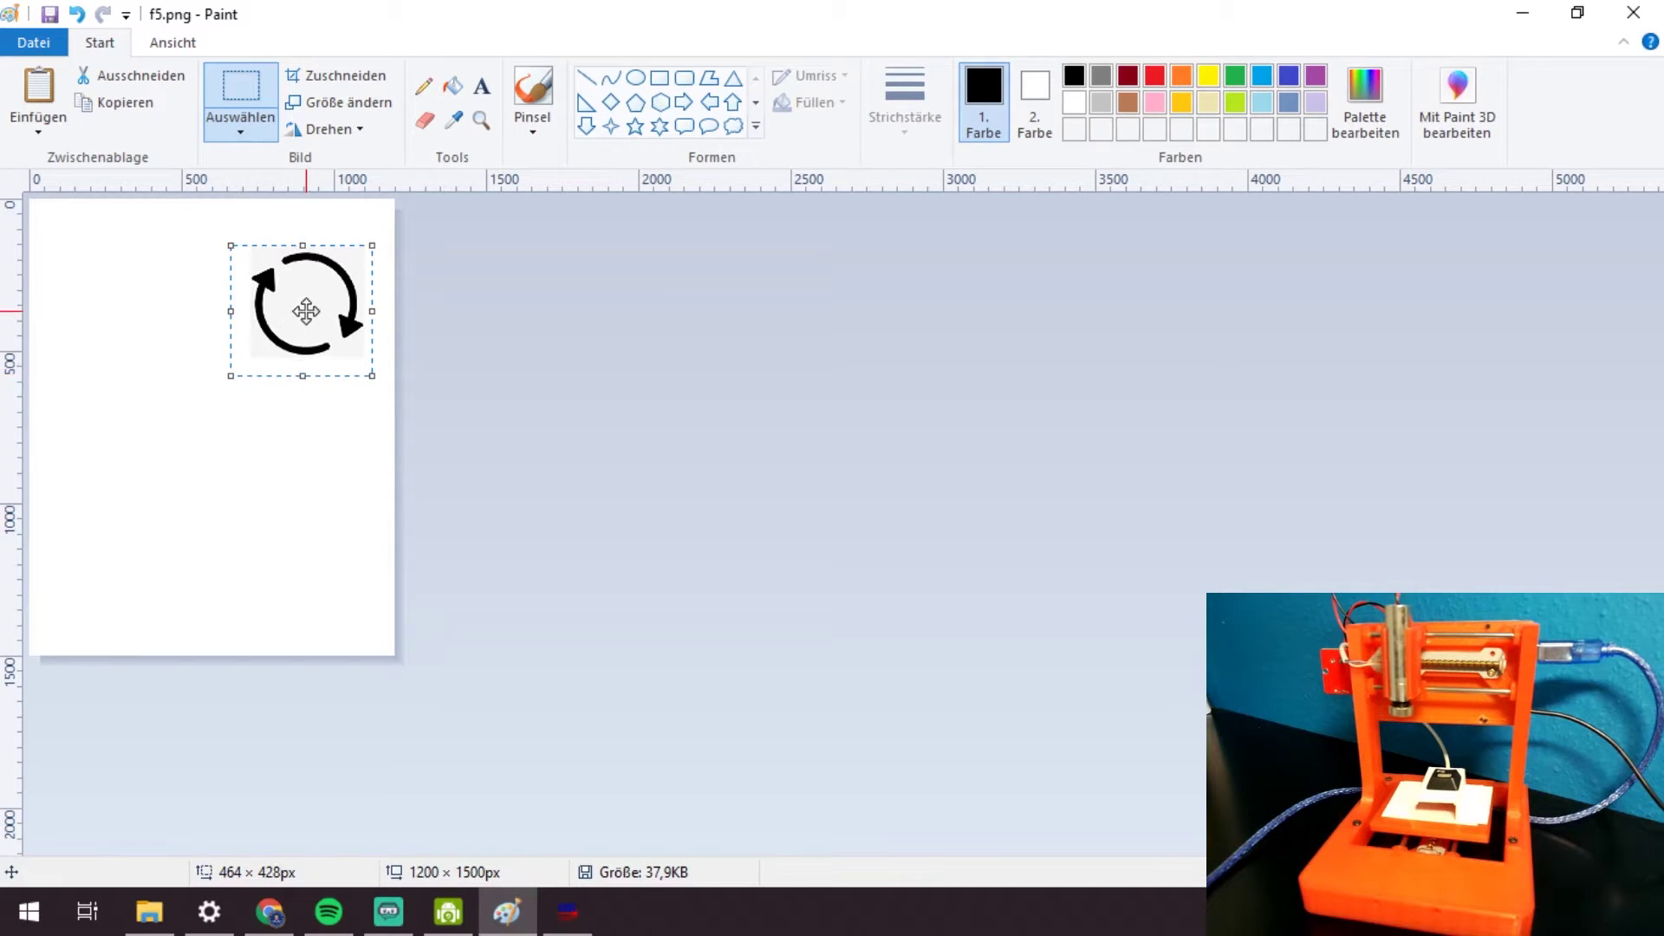
left_click_drag(305, 312, 310, 327)
left_click(49, 14)
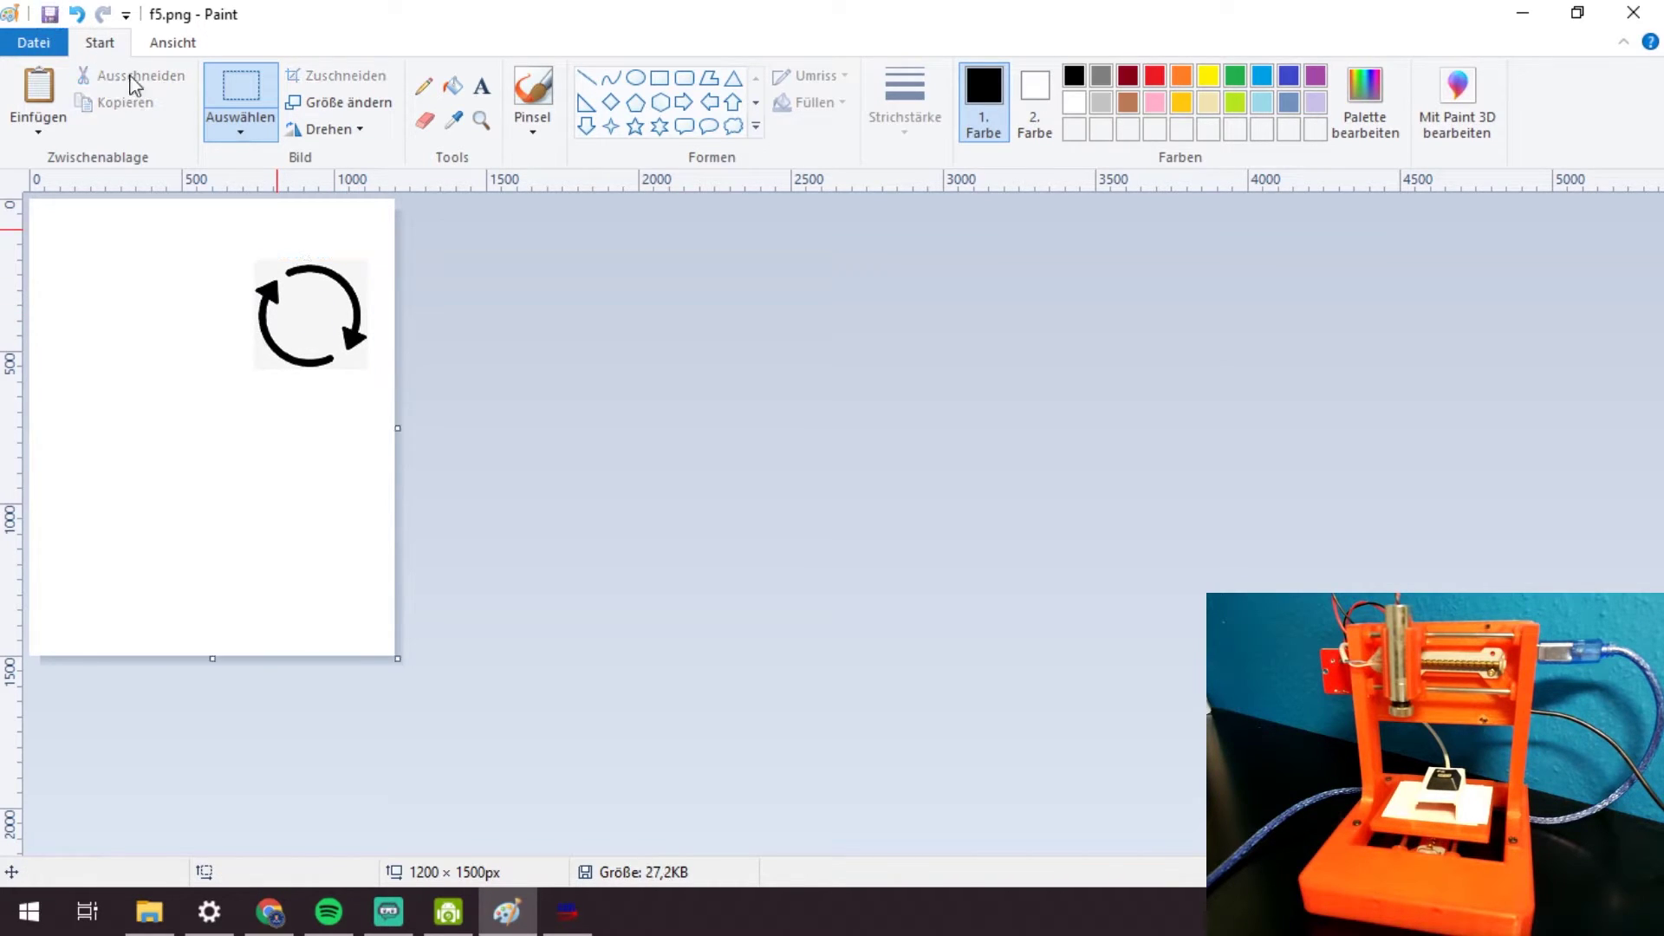
left_click(567, 911)
Load f5.png for import, keeping 1-bit BW dithering.
left_click(78, 42)
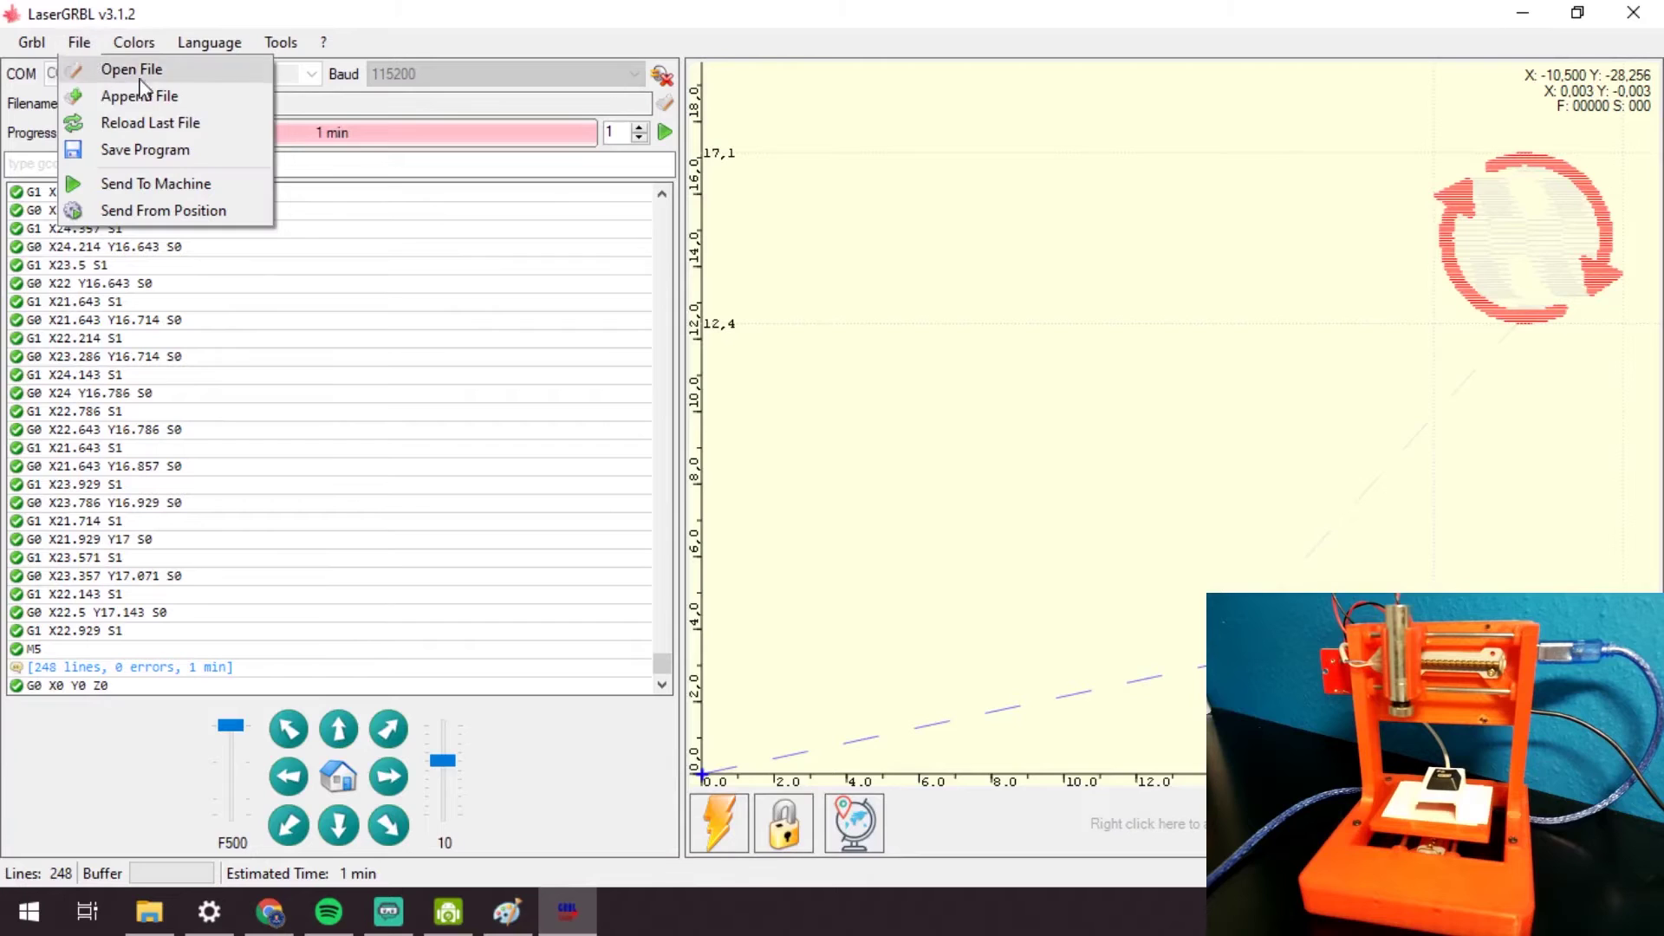
left_click(159, 123)
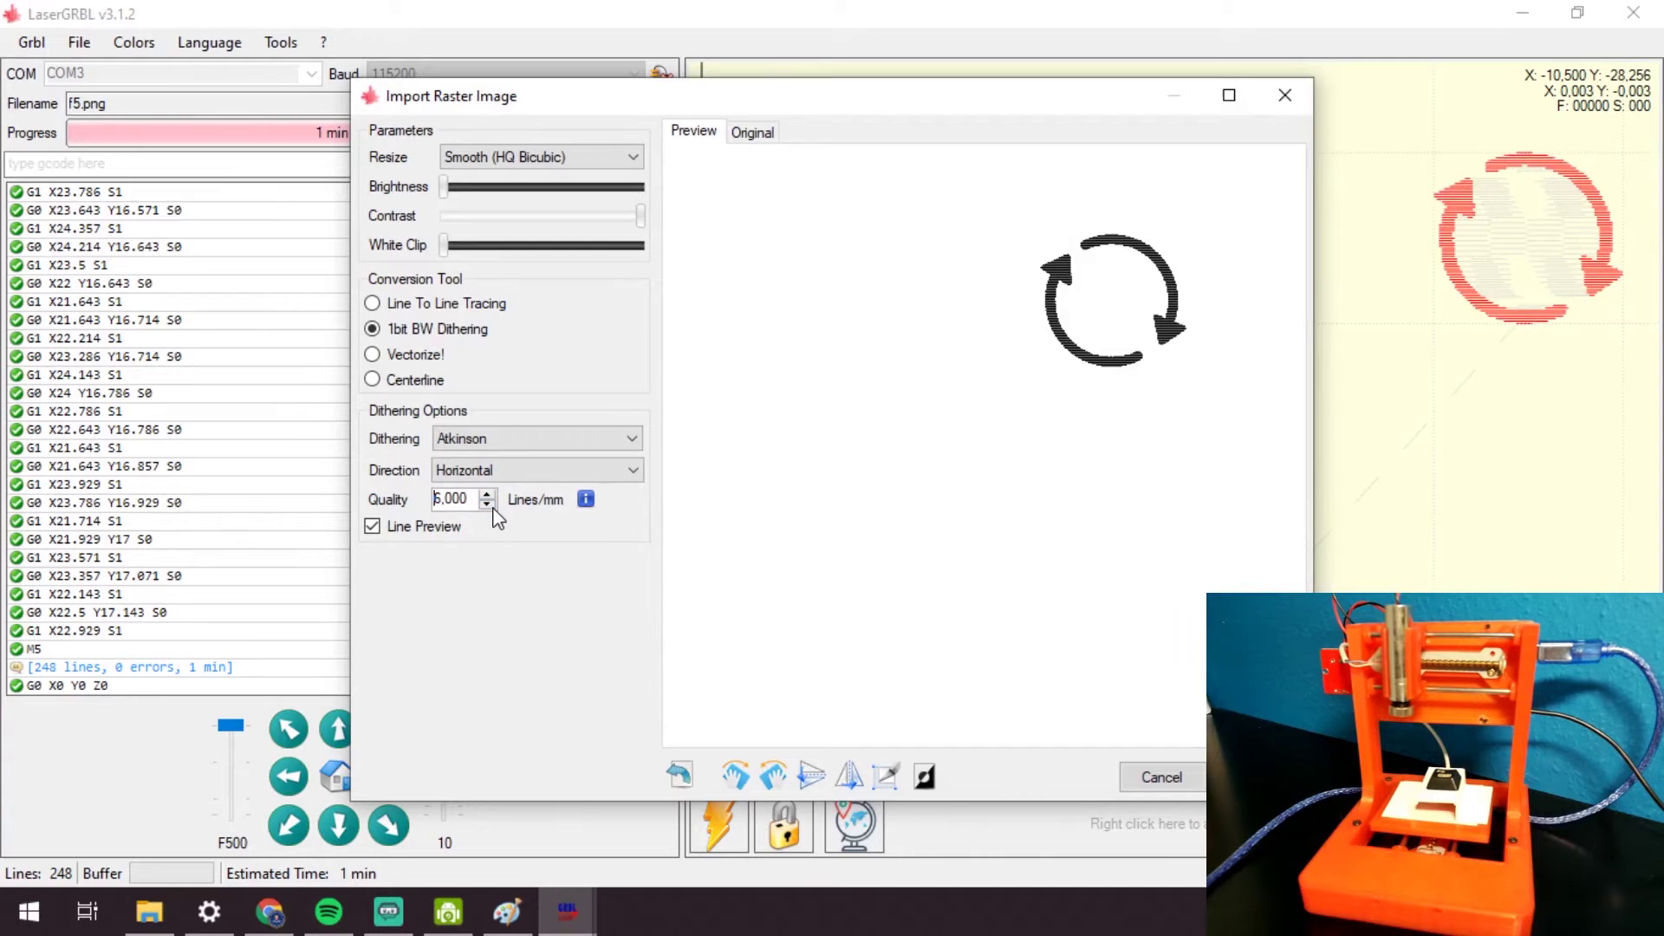
key("Return")
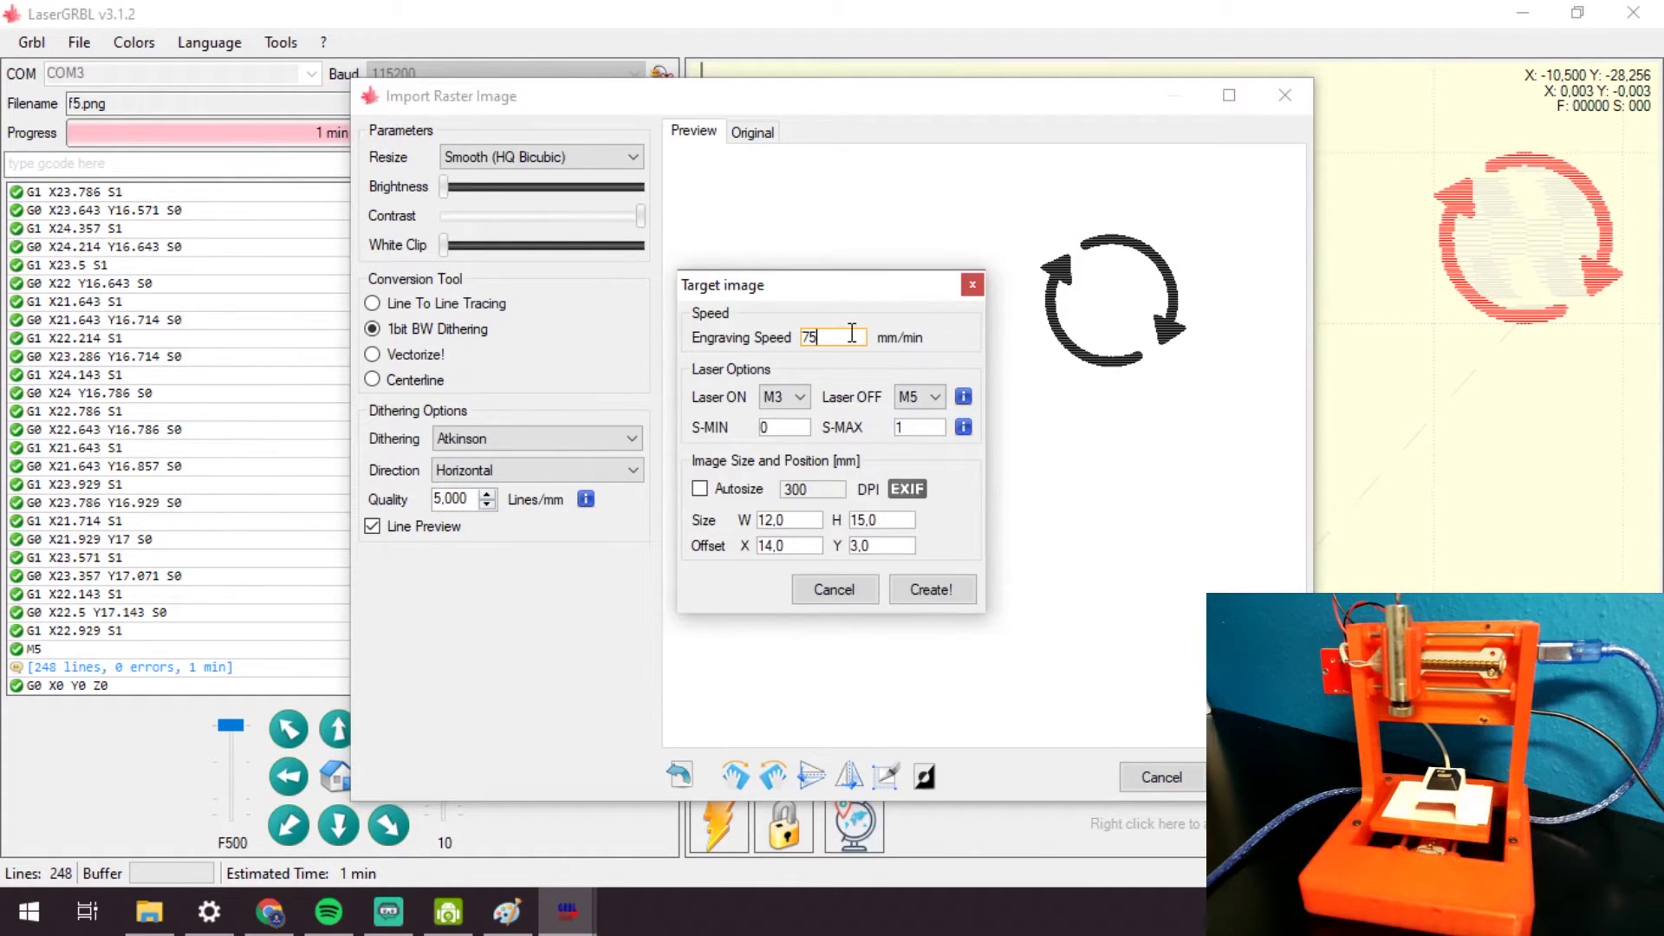
Create the 12×15 mm job at offset X14 Y3 and engrave the 66-line result.
left_click(962, 593)
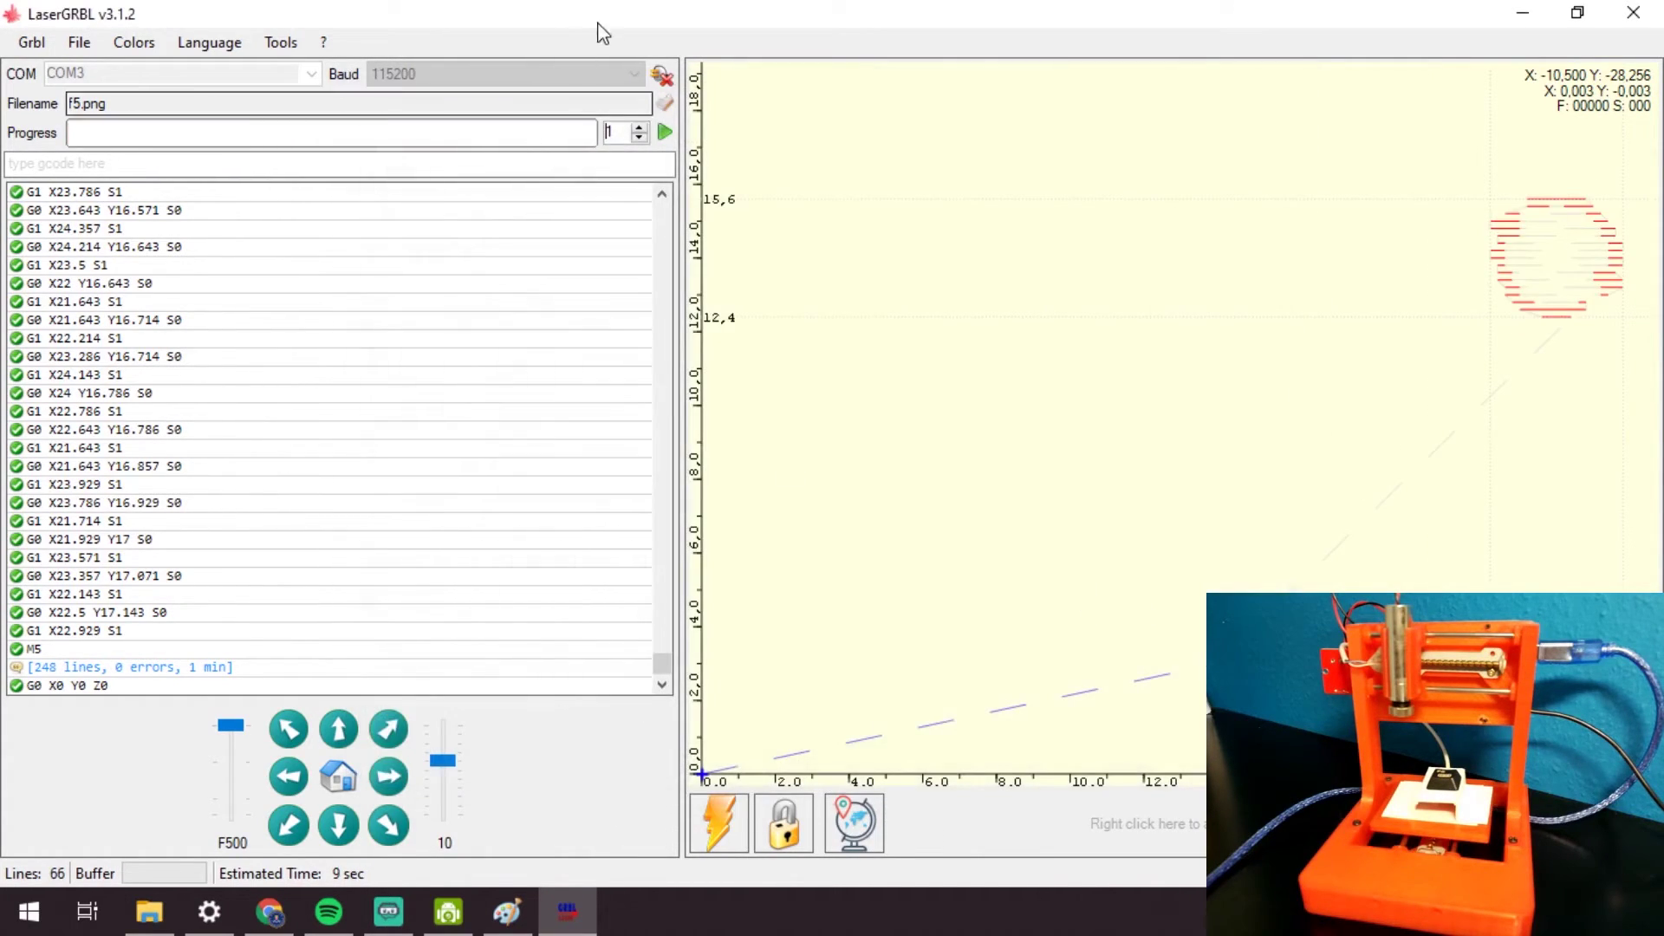
left_click(666, 133)
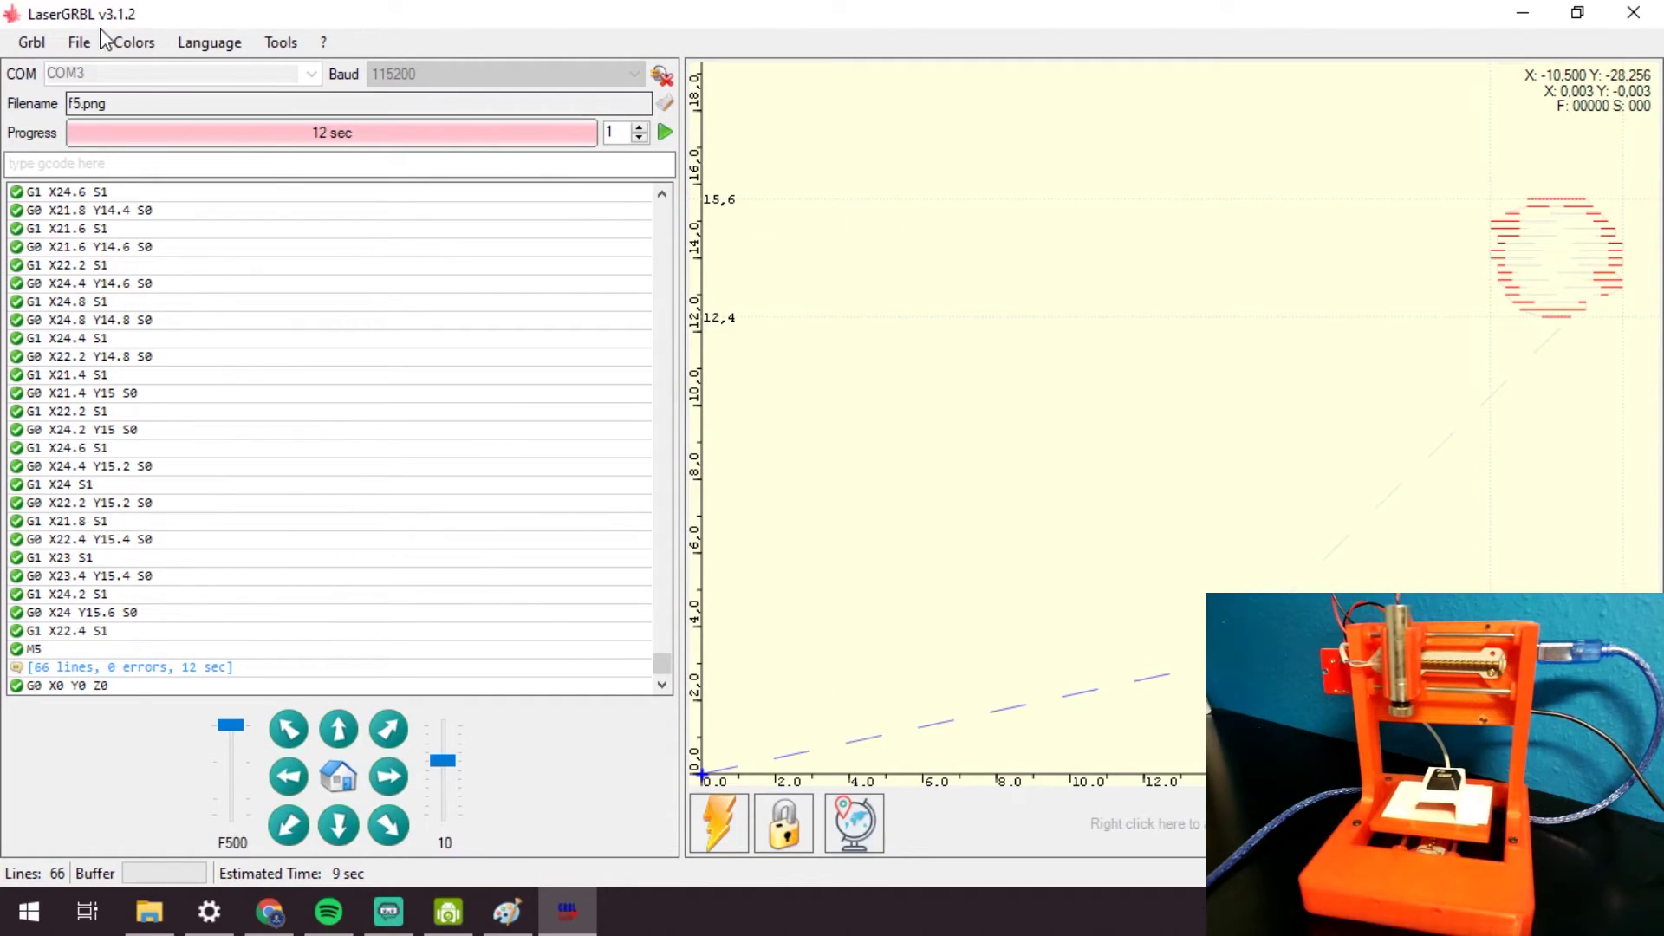
left_click(79, 45)
Reload f5.png and regenerate it with engraving speed 75 and S-MAX 220.
left_click(79, 43)
left_click(79, 43)
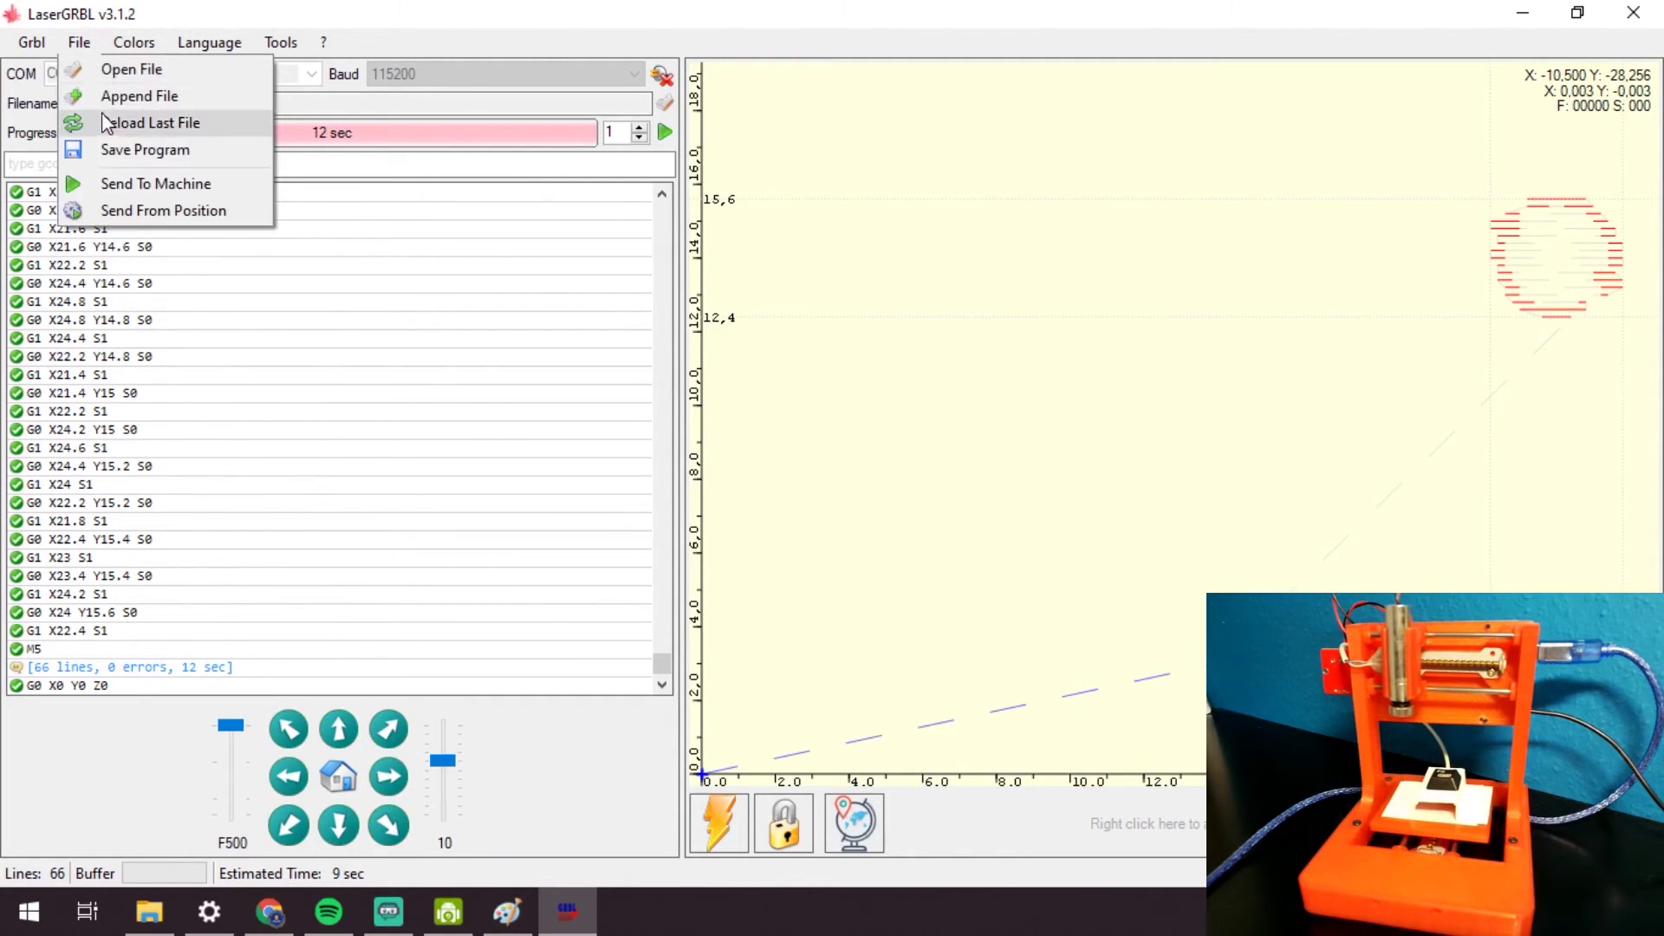
left_click(130, 122)
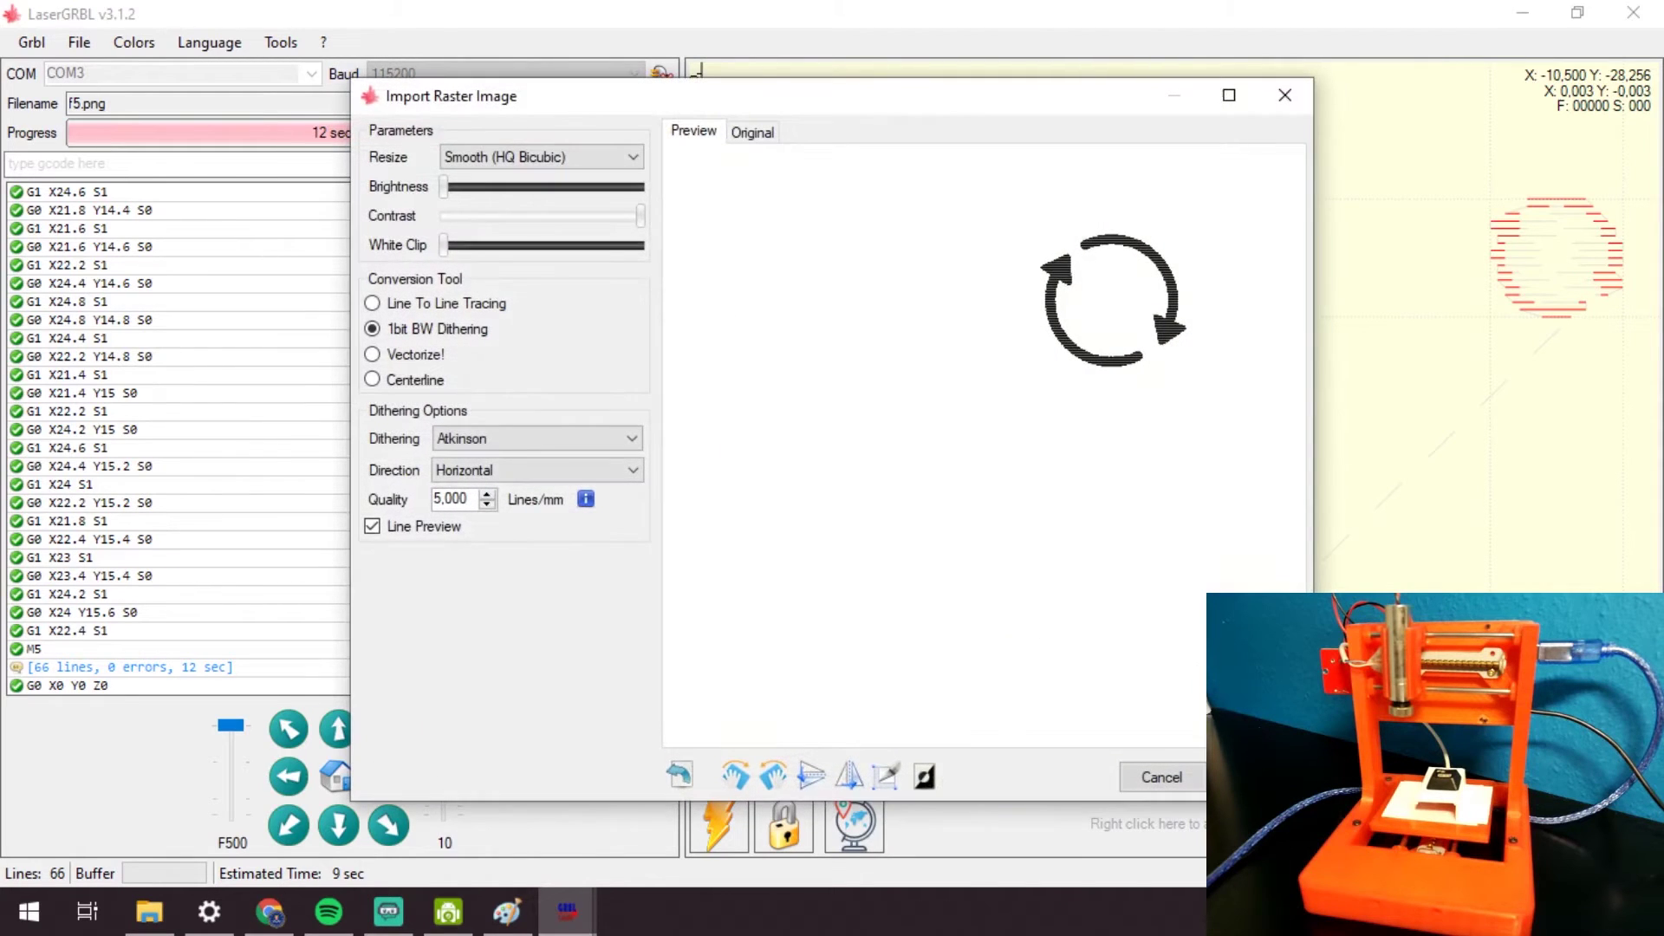
left_click(835, 335)
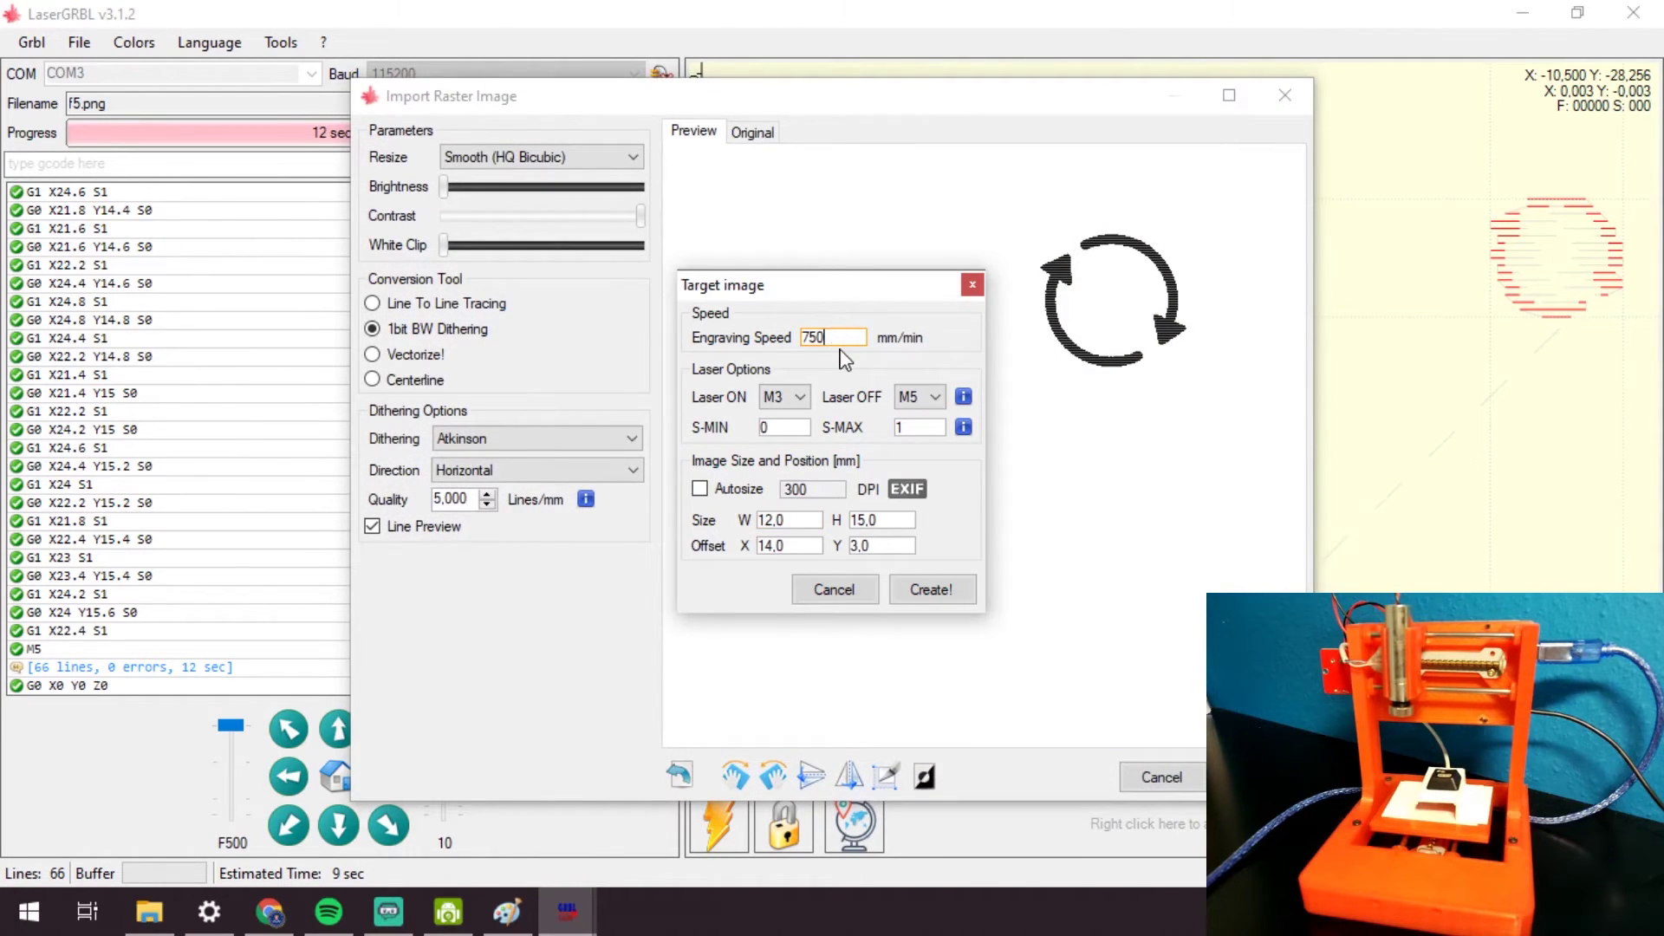
key("BackSpace")
type("220")
left_click(964, 600)
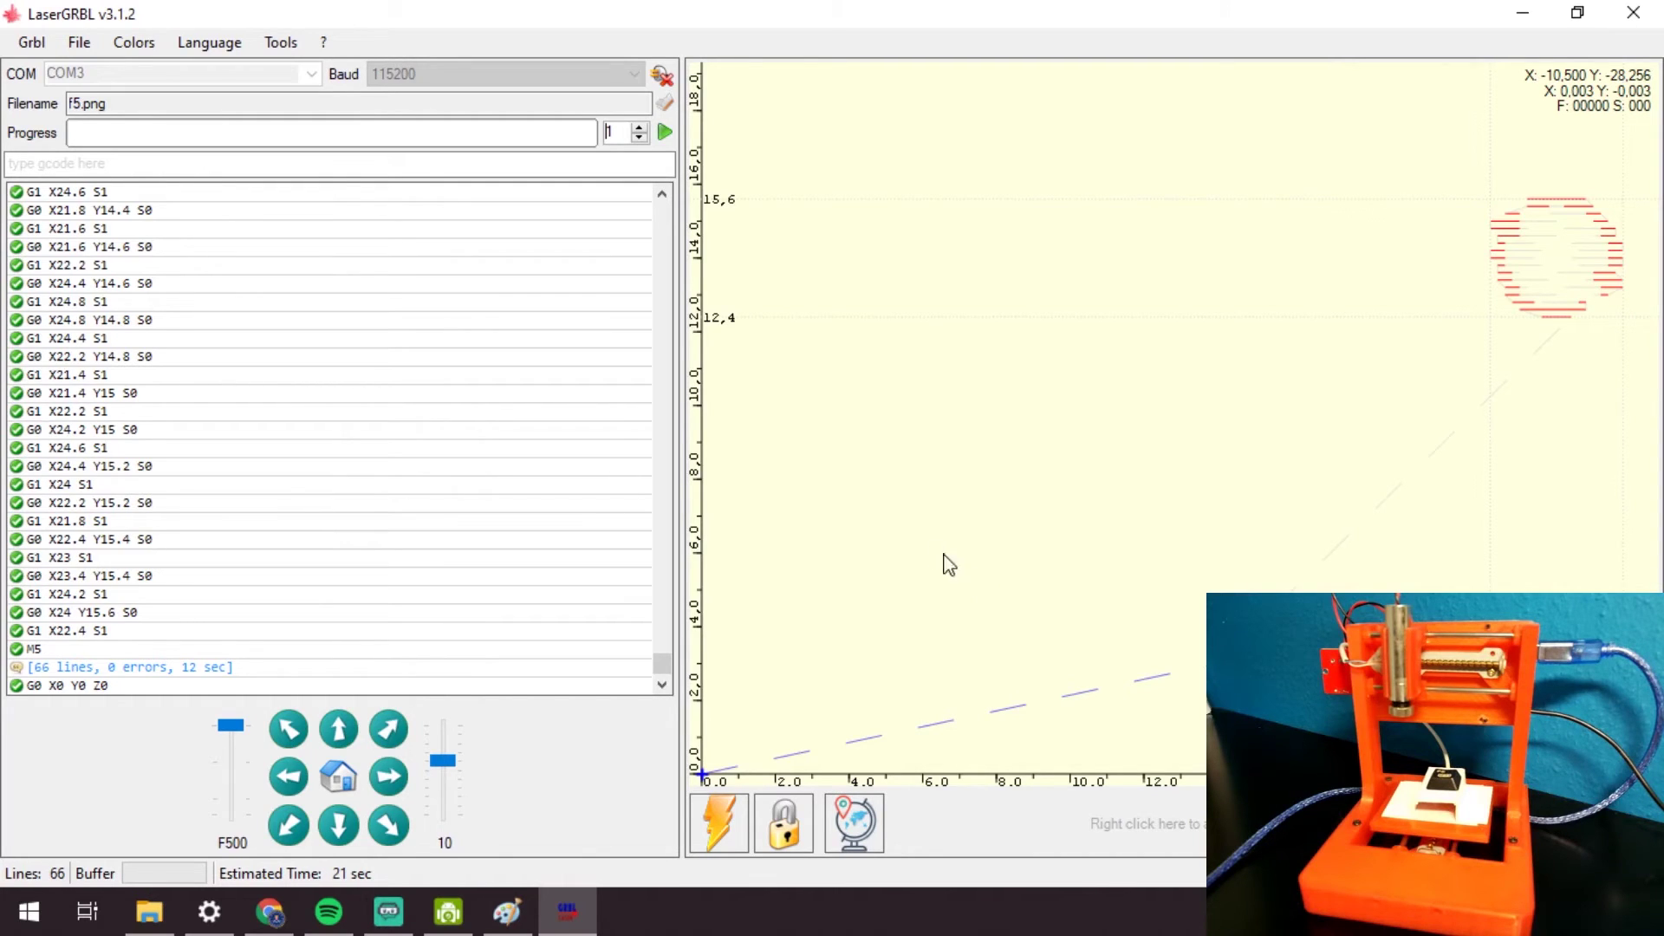
Re-import f5.png as a denser 184-line job at 14 lines/mm and home the laser.
left_click(79, 41)
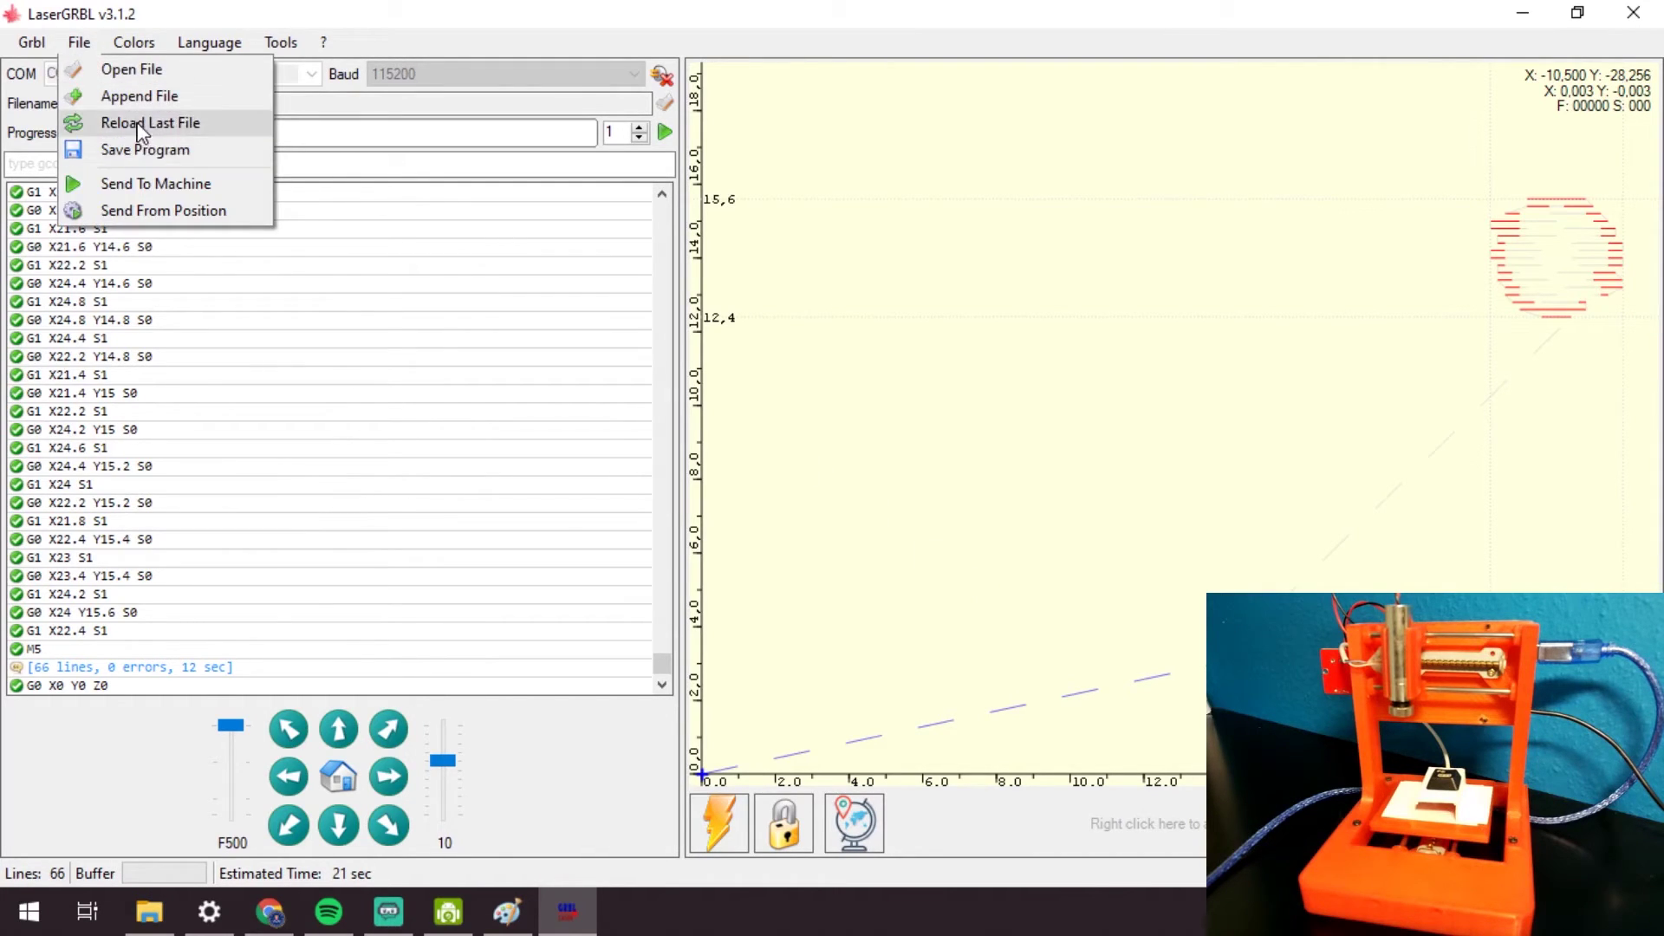
left_click(134, 122)
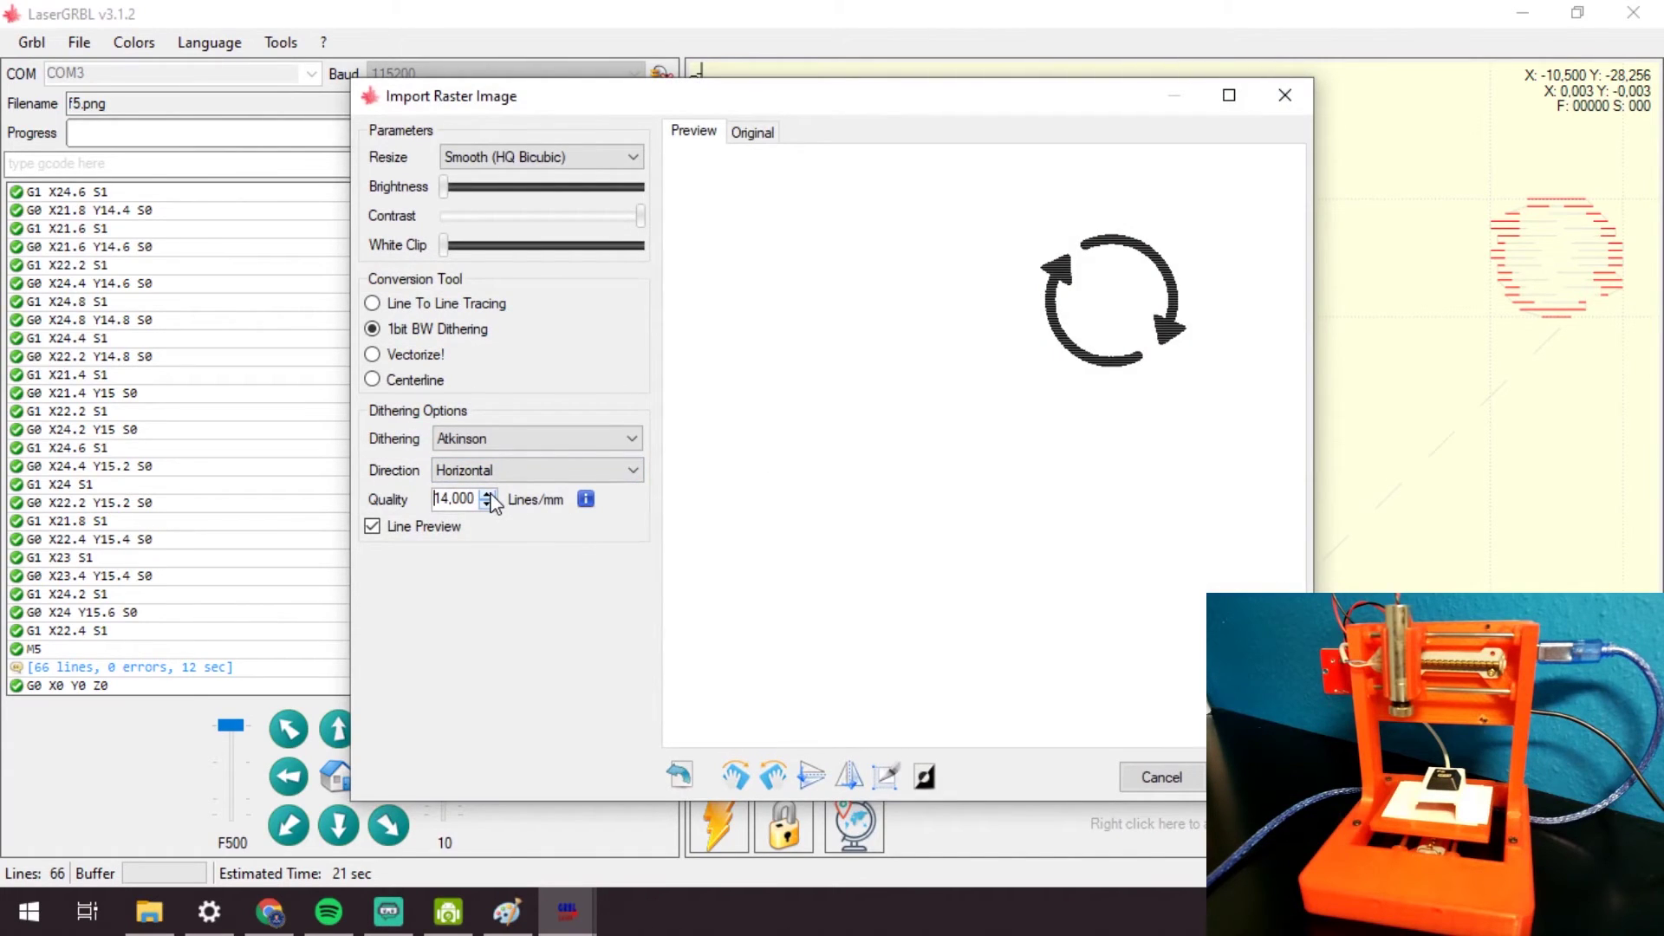
left_click(1257, 777)
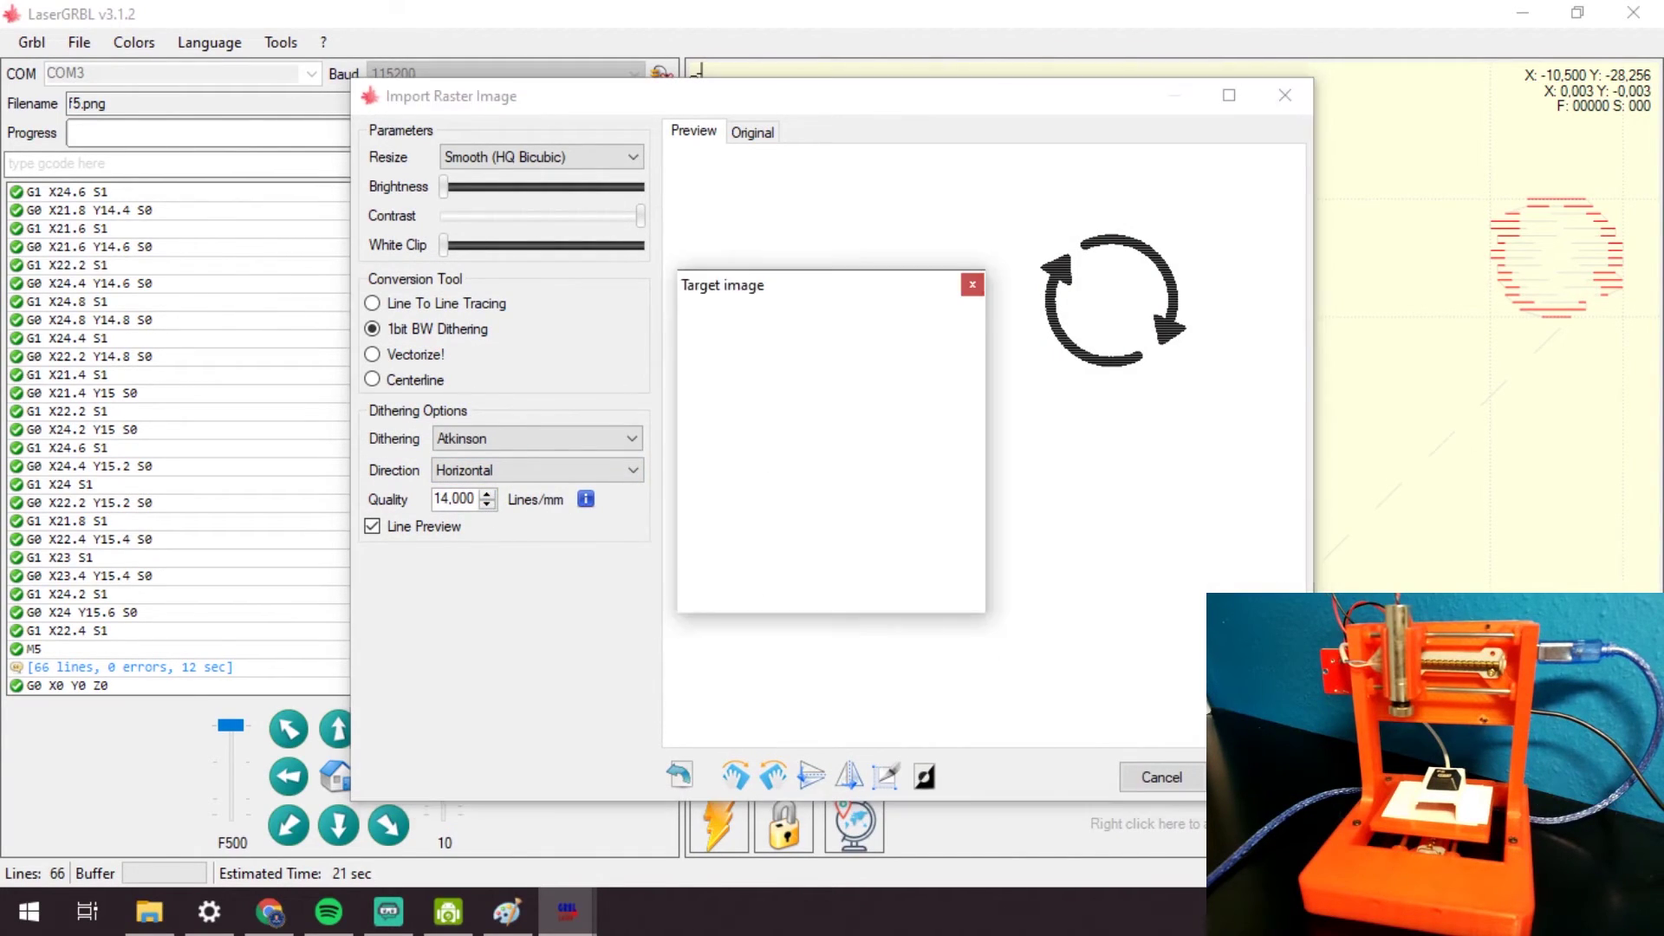
double_click(837, 338)
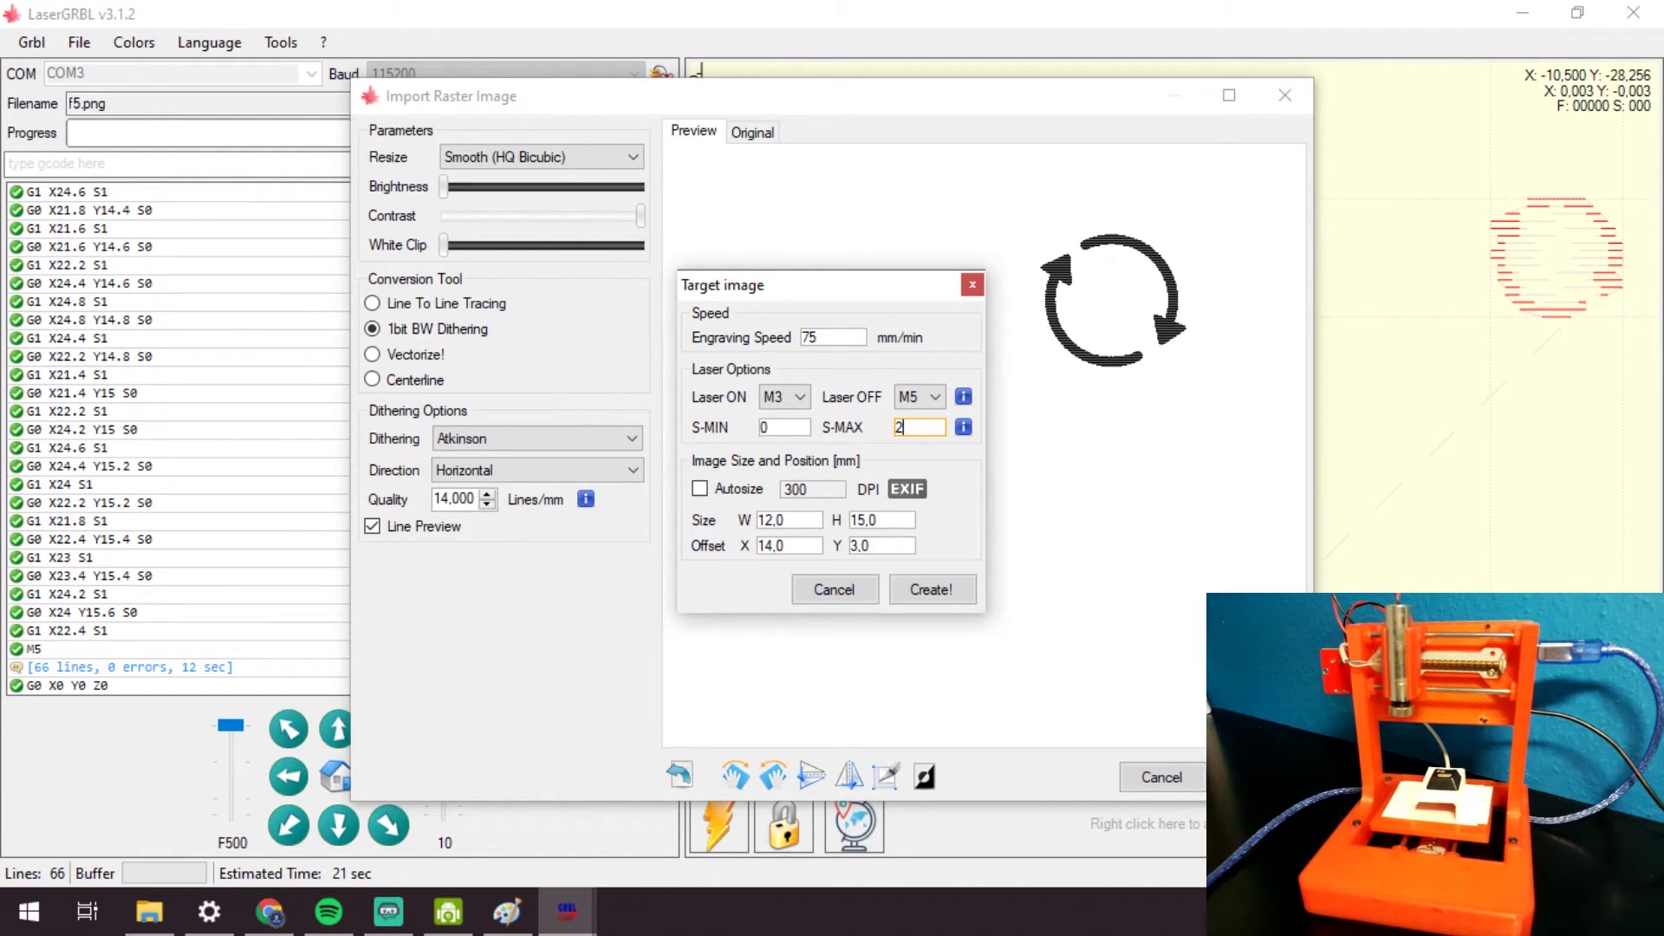
left_click(944, 592)
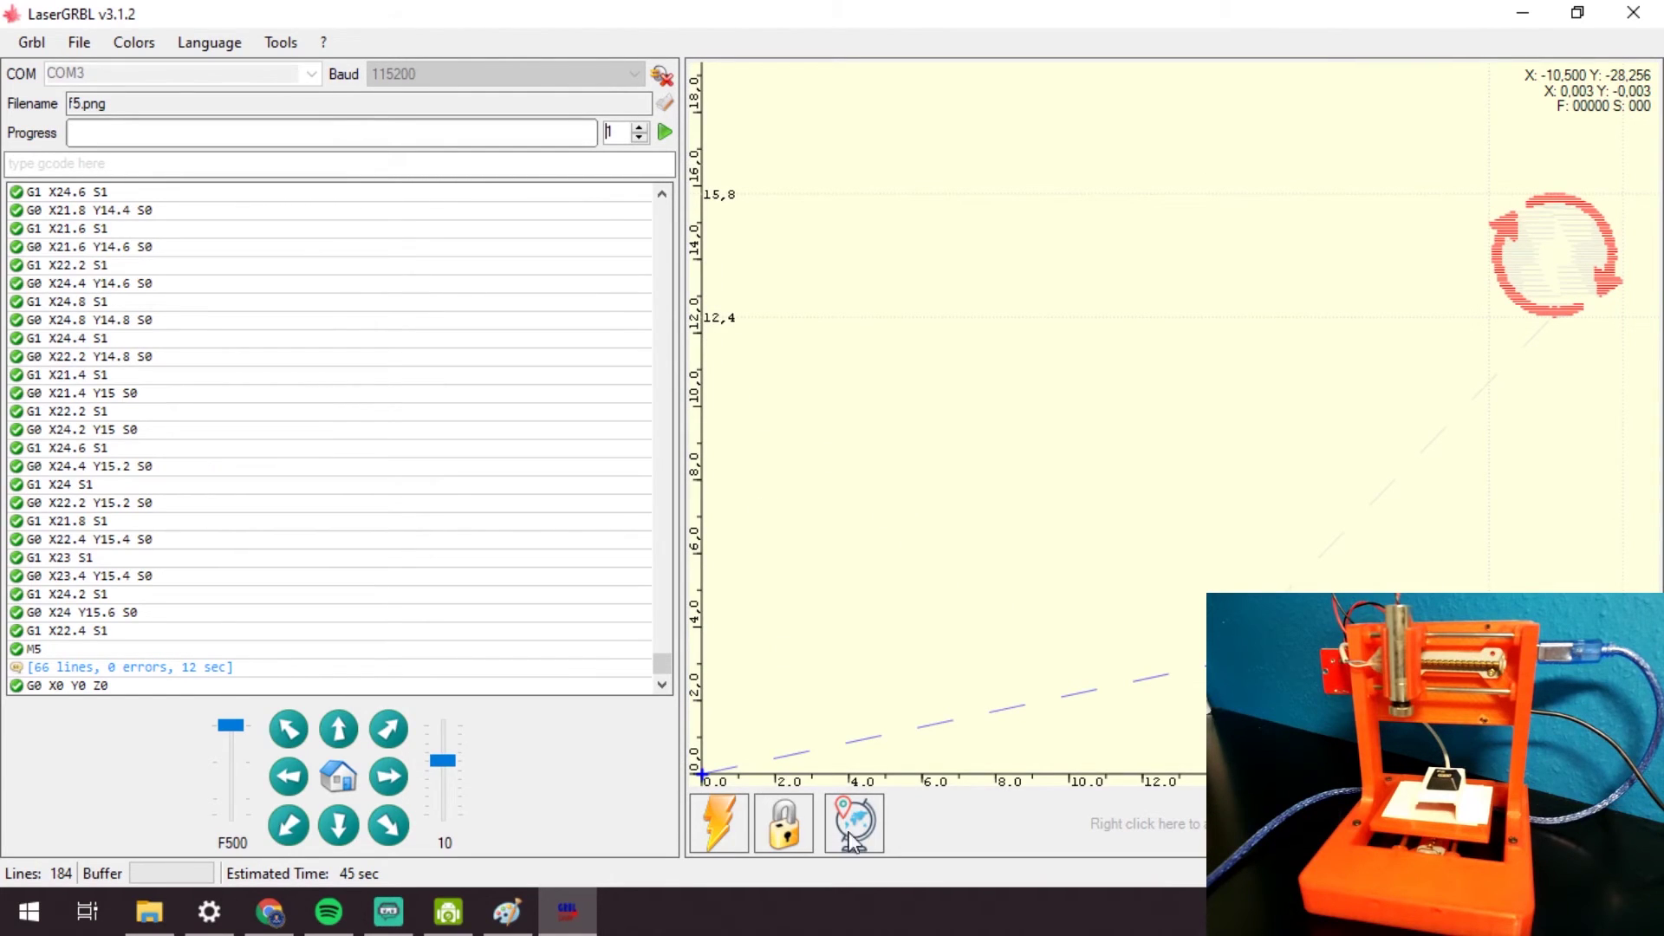
left_click(333, 782)
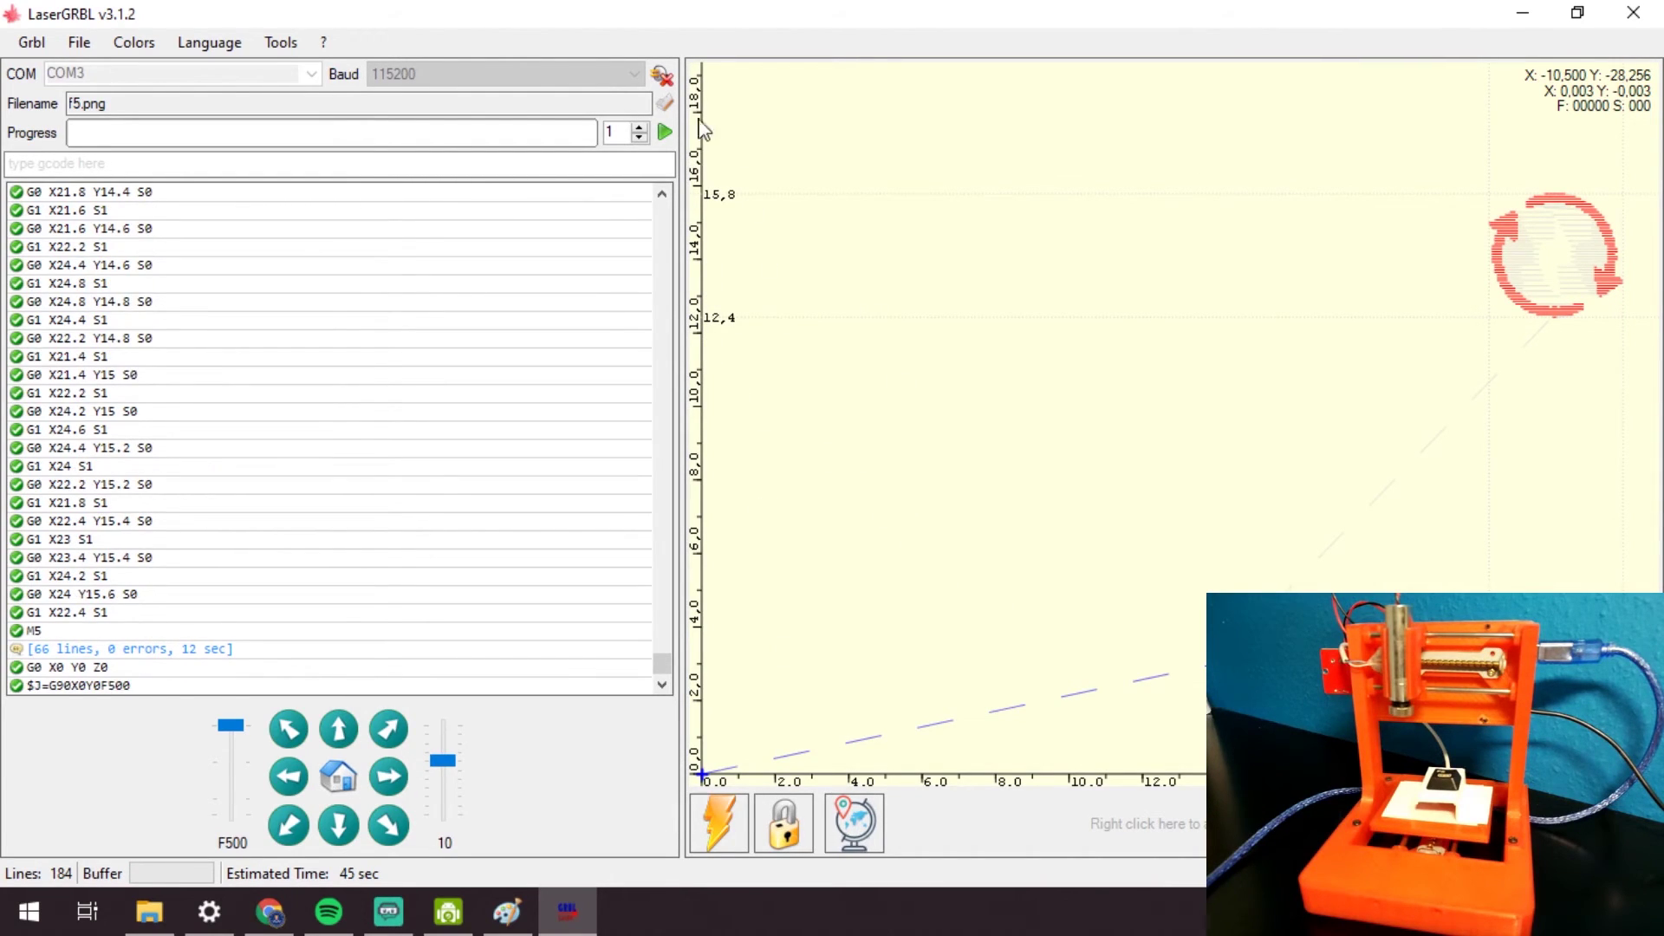
Run the 184-line f5.png job at F75 and S220 to engrave the keycap.
left_click(664, 132)
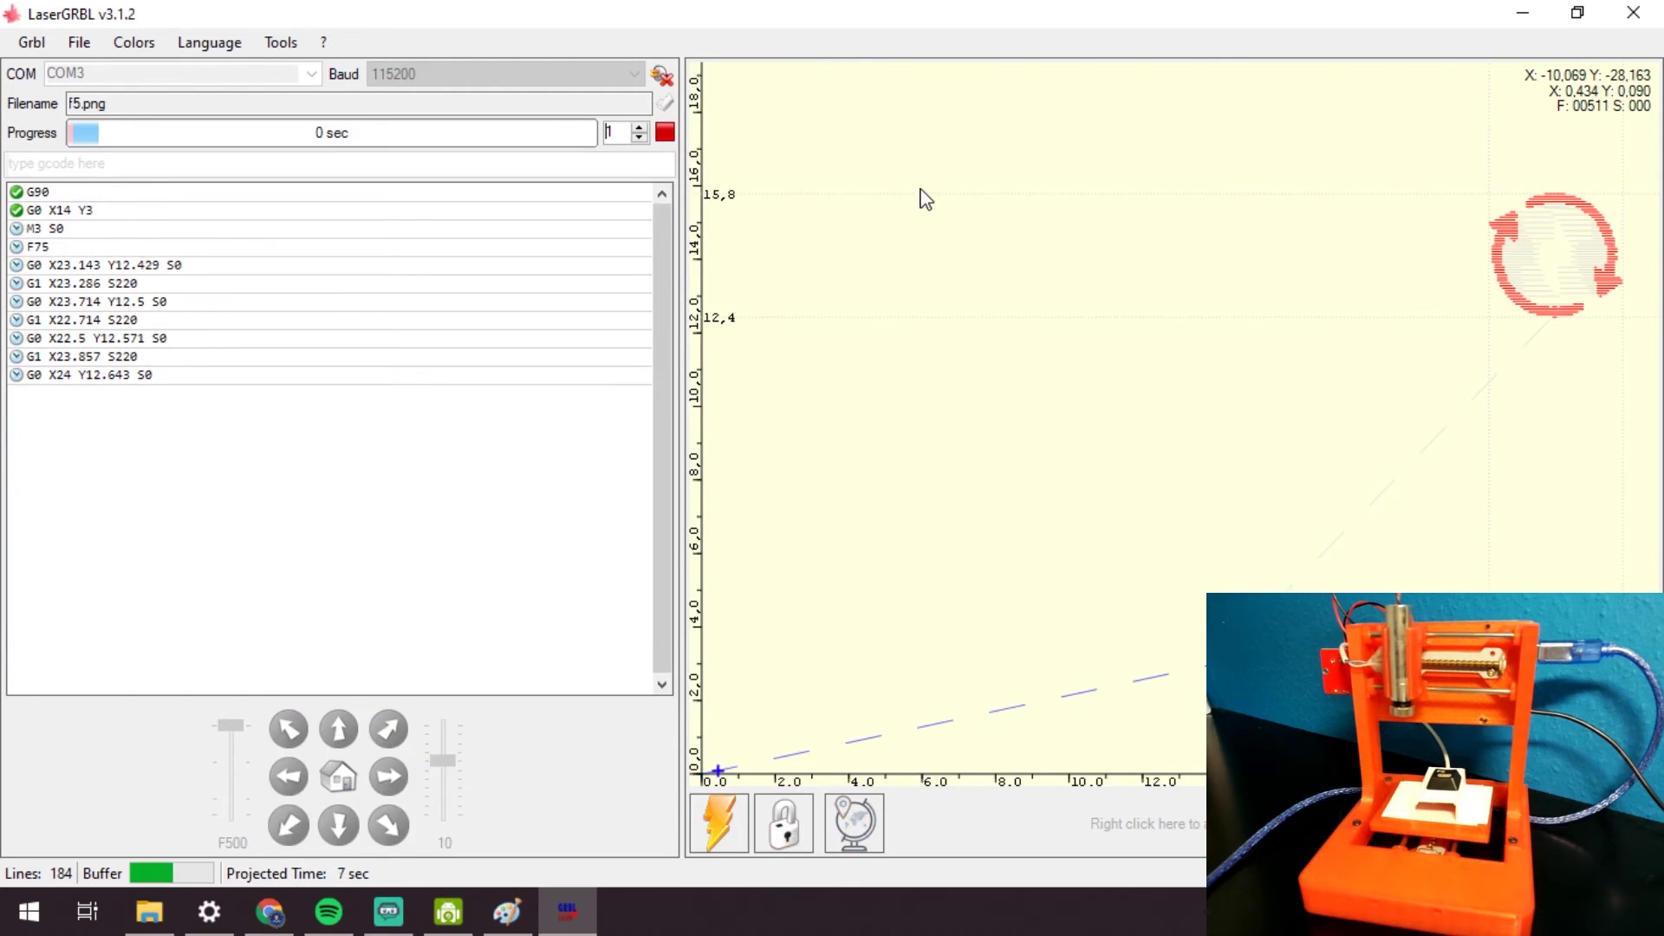